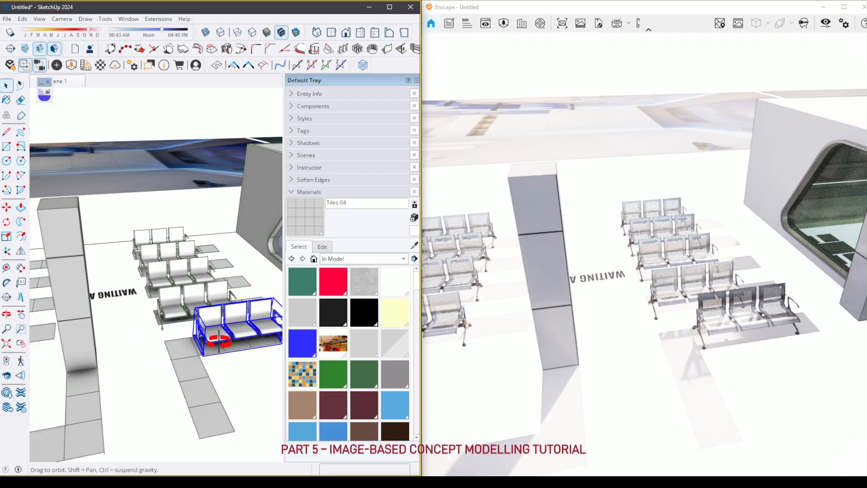
- Copy the selected three-seat bench in front of the last waiting-area row and rotate the copy 90 degrees
middle_drag(219, 338, 101, 293)
click(243, 324)
key(ctrl)
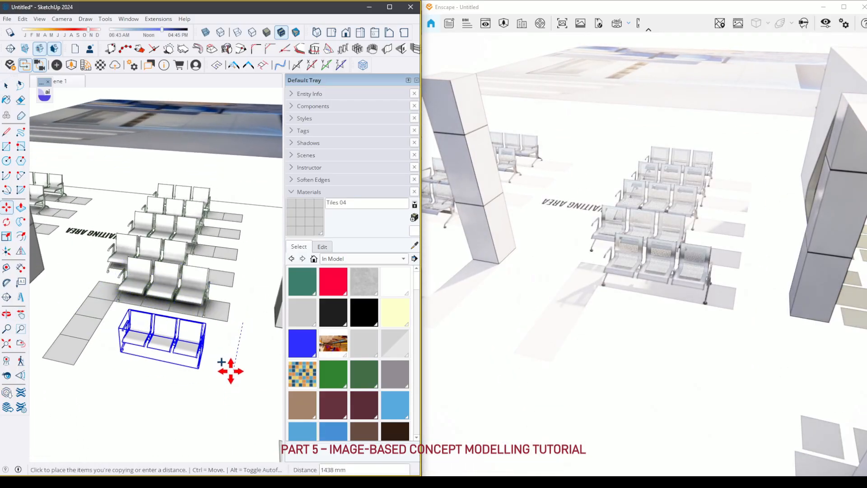
click(202, 323)
click(186, 311)
click(157, 282)
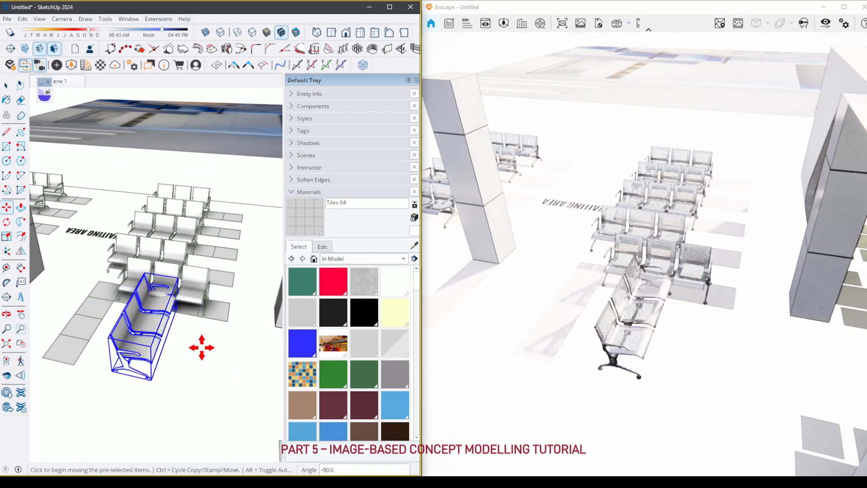
- Move the rotated bench to the end of the last row, at a right angle to it with a corner gap between them
click(205, 350)
click(132, 342)
key(space)
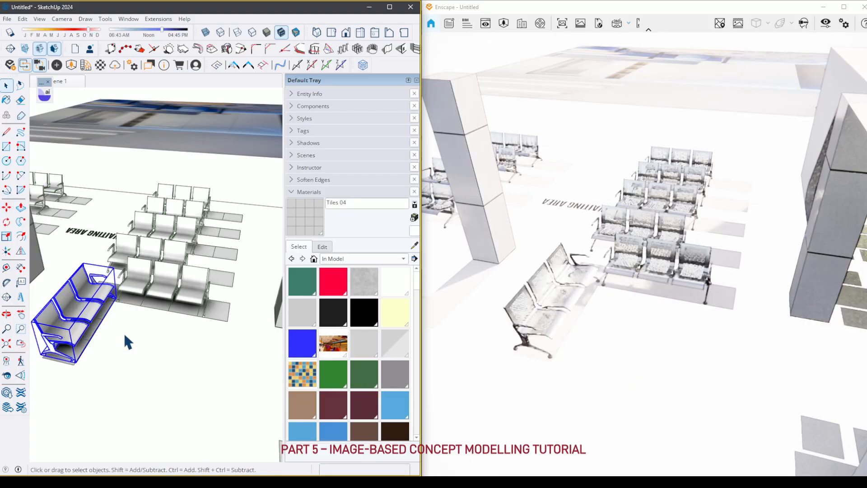
mouse_move(126, 336)
middle_down()
mouse_move(174, 304)
mouse_move(122, 301)
mouse_move(250, 351)
mouse_move(37, 364)
mouse_move(89, 286)
mouse_move(188, 298)
mouse_move(232, 289)
mouse_move(217, 352)
middle_up()
scroll(173, 302, up, 4)
key(m)
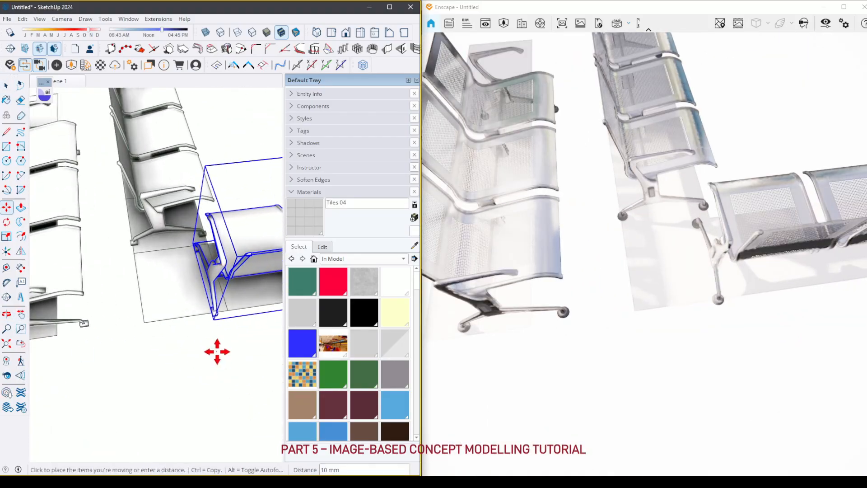
click(216, 352)
- Model a low corner table in the gap between the two benches as a group extruded from a 600 × 600 mm square
click(232, 319)
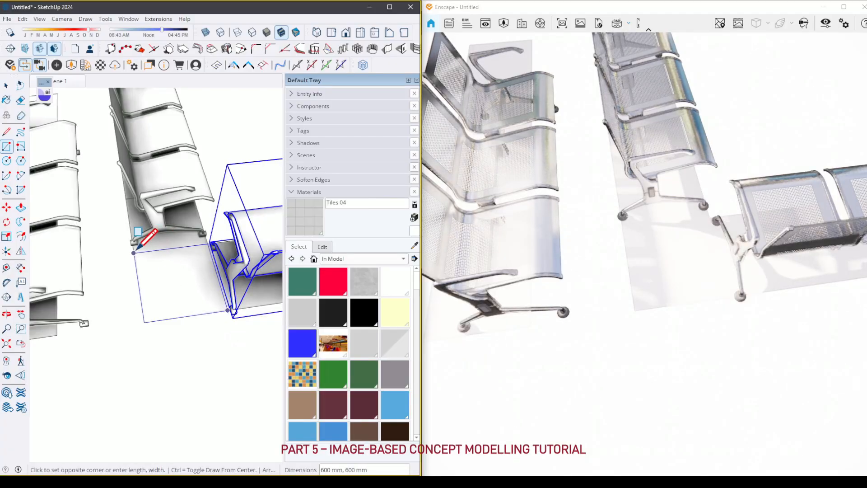
key(space)
click(153, 275)
right_click(153, 276)
click(188, 362)
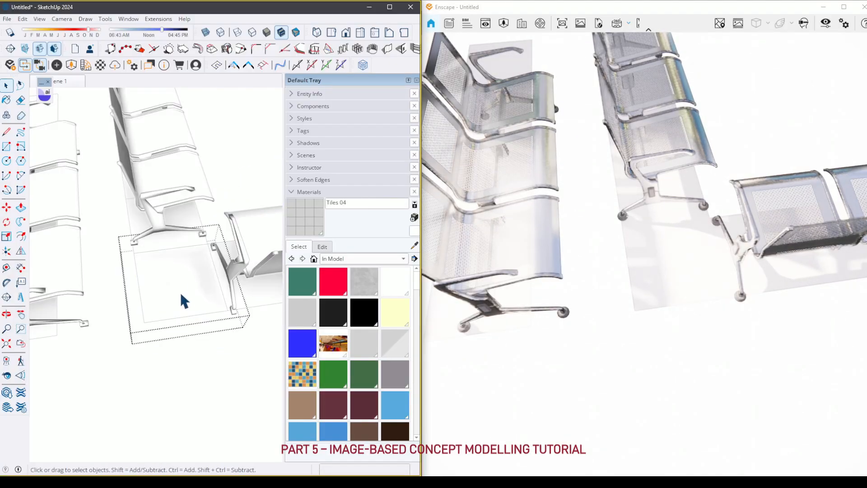
key(p)
click(193, 280)
key(space)
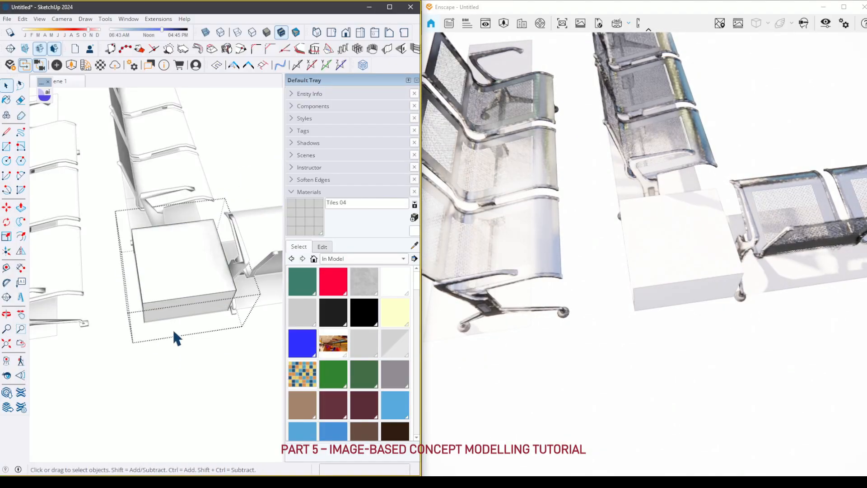
click(172, 328)
- Copy the two perpendicular benches and their corner table about 3761 mm across to the freestanding column
mouse_move(168, 338)
middle_down()
mouse_move(162, 348)
mouse_move(197, 262)
mouse_move(75, 257)
middle_up()
scroll(74, 256, down, 2)
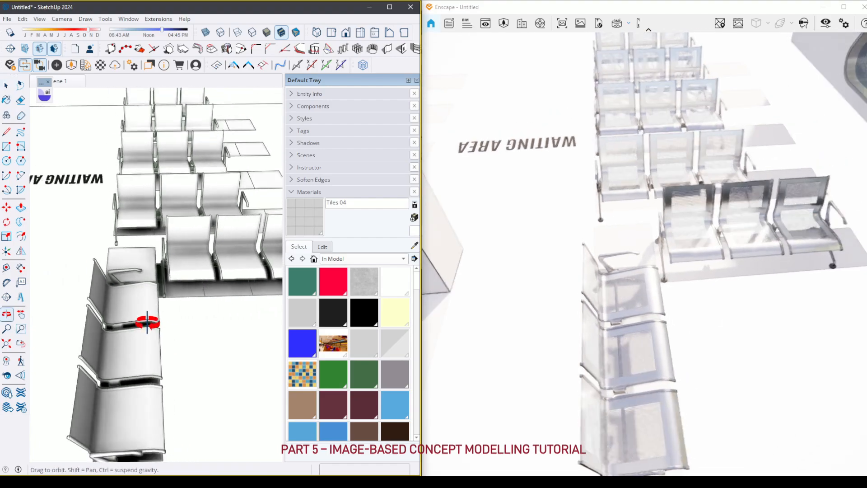
mouse_move(145, 325)
middle_down()
mouse_move(110, 255)
mouse_move(188, 310)
mouse_move(196, 347)
mouse_move(234, 335)
middle_up()
scroll(113, 256, down, 4)
scroll(180, 327, down, 3)
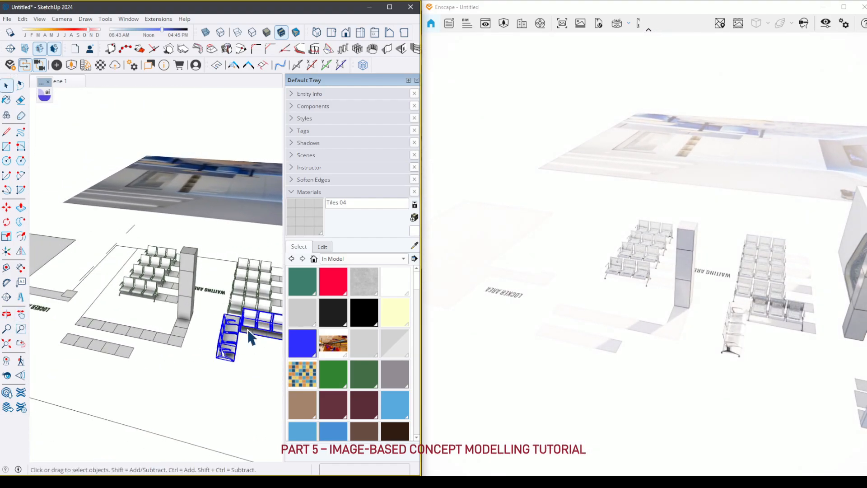
scroll(228, 345, up, 3)
click(236, 433)
key(ctrl)
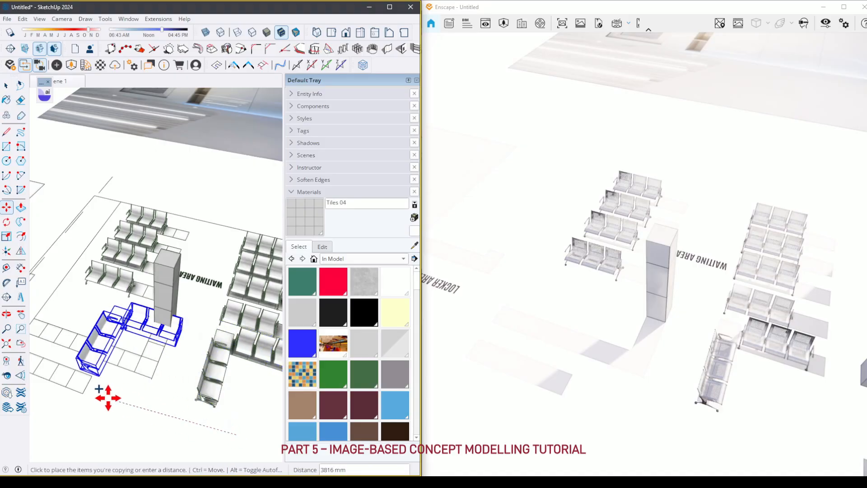
click(114, 390)
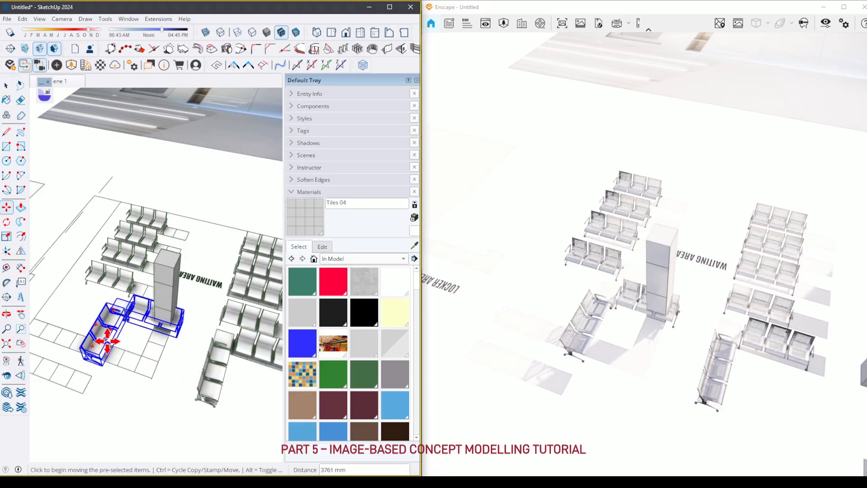
- Group the copied bench set and rotate it half a turn beside the column
key(space)
key(ctrl+g)
key(m)
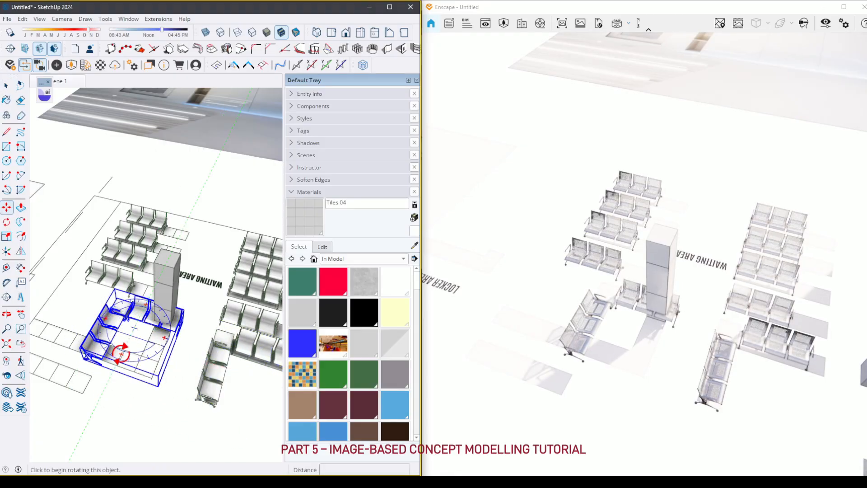
click(121, 354)
click(143, 304)
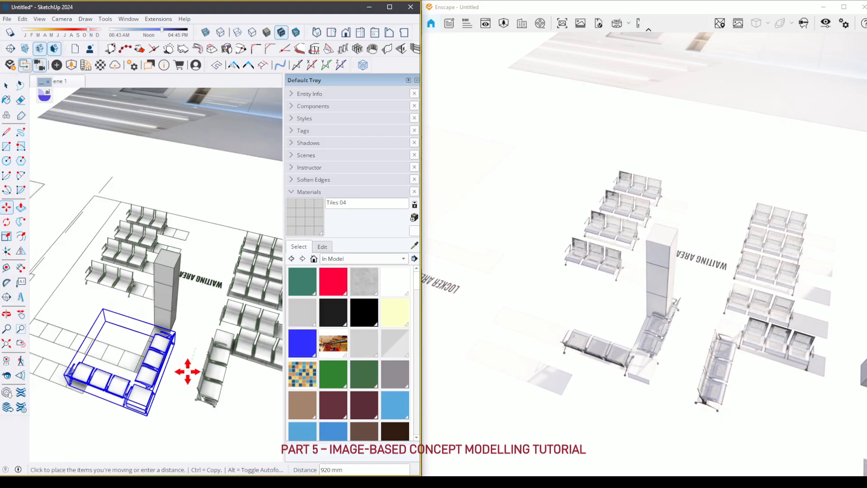
- Move the grouped bench set so that one bench sits against the column base and the other follows the floor tiles
click(172, 411)
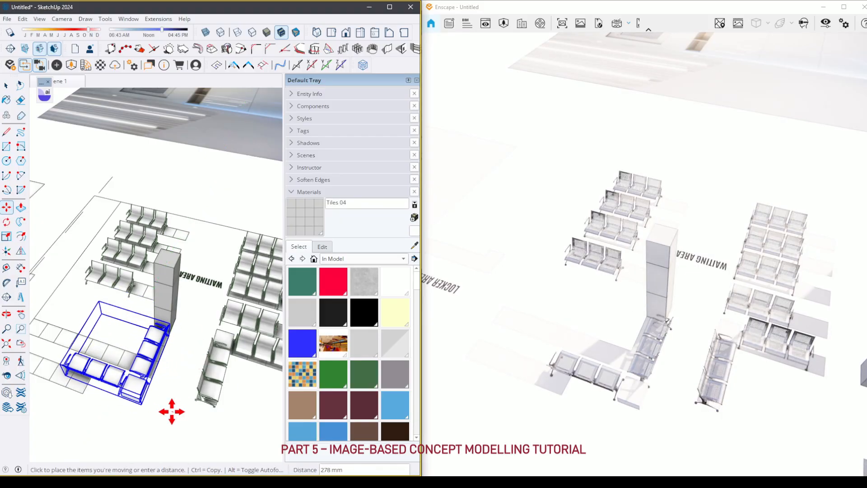
key(space)
middle_drag(90, 394, 220, 369)
key(m)
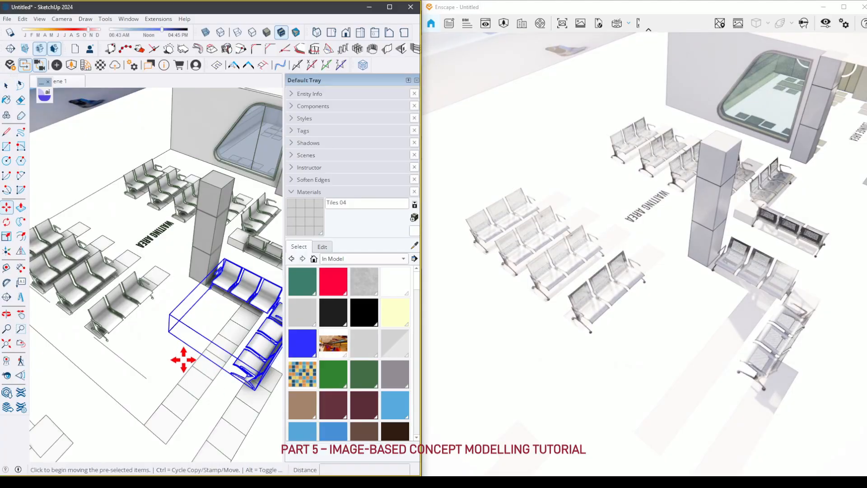
click(180, 358)
click(154, 346)
key(space)
- Inside the bench group, copy the outer bench end to end to extend that row along the tiles
double_click(234, 321)
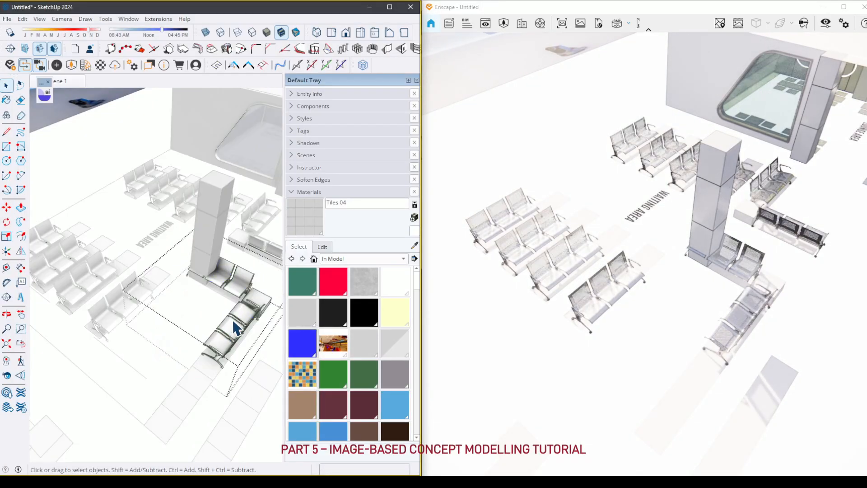
key(ctrl)
click(217, 307)
click(170, 353)
key(space)
click(95, 196)
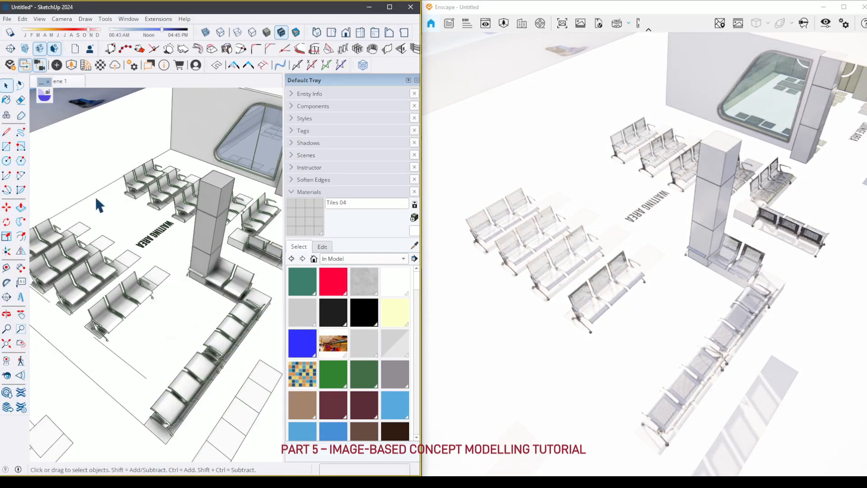
- Open the Enscape asset library and show its Furniture category
scroll(172, 318, down, 1)
mouse_move(171, 315)
middle_down()
mouse_move(77, 280)
mouse_move(107, 265)
mouse_move(155, 272)
mouse_move(117, 280)
middle_up()
scroll(119, 282, down, 4)
shift+middle_drag(239, 274, 174, 316)
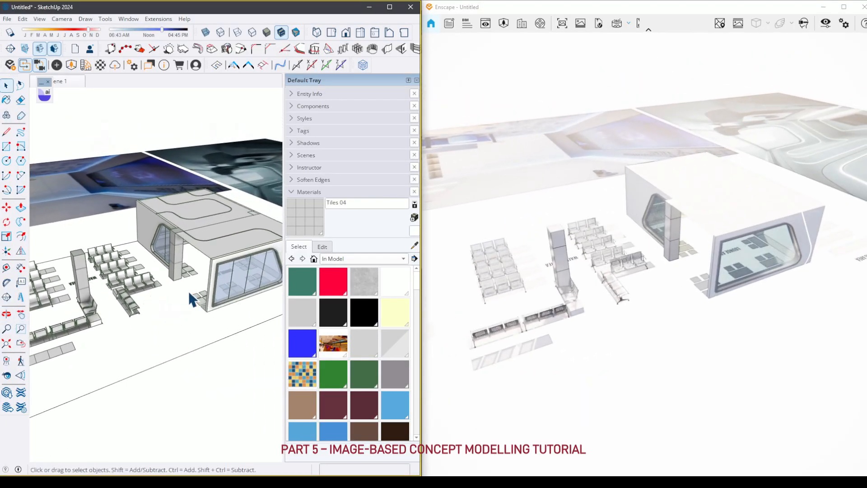
scroll(186, 251, up, 6)
mouse_move(185, 250)
middle_down()
mouse_move(212, 230)
mouse_move(169, 226)
middle_up()
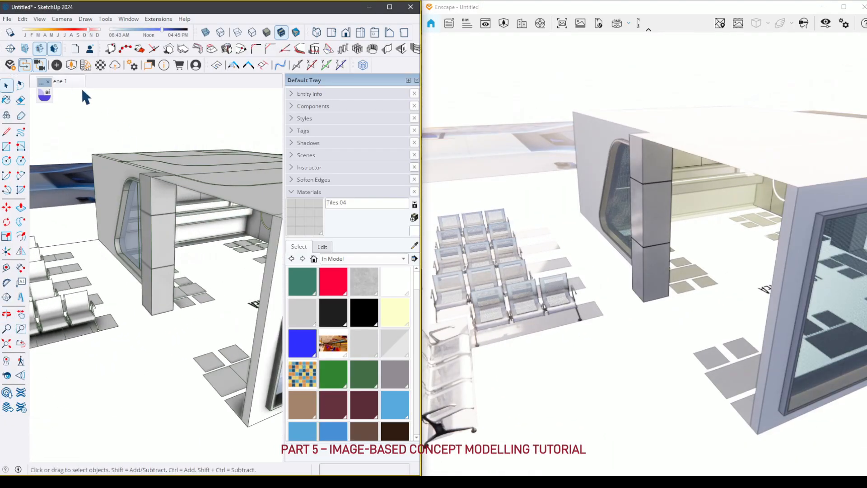
click(72, 65)
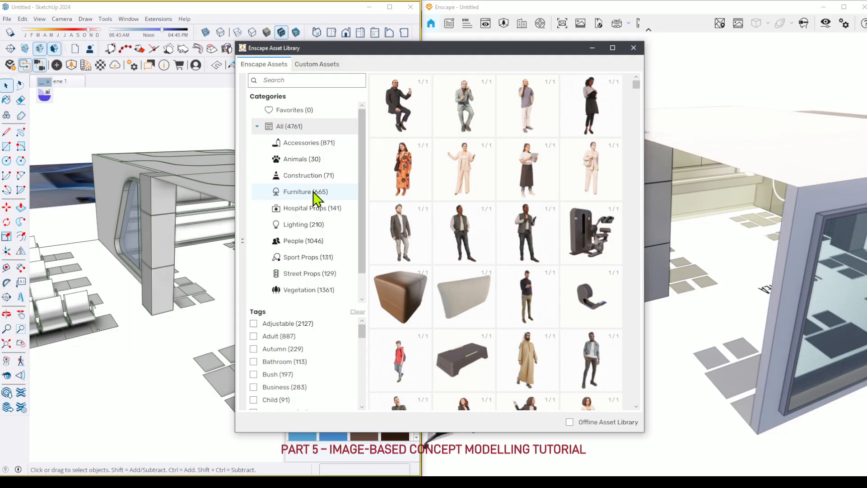
click(298, 192)
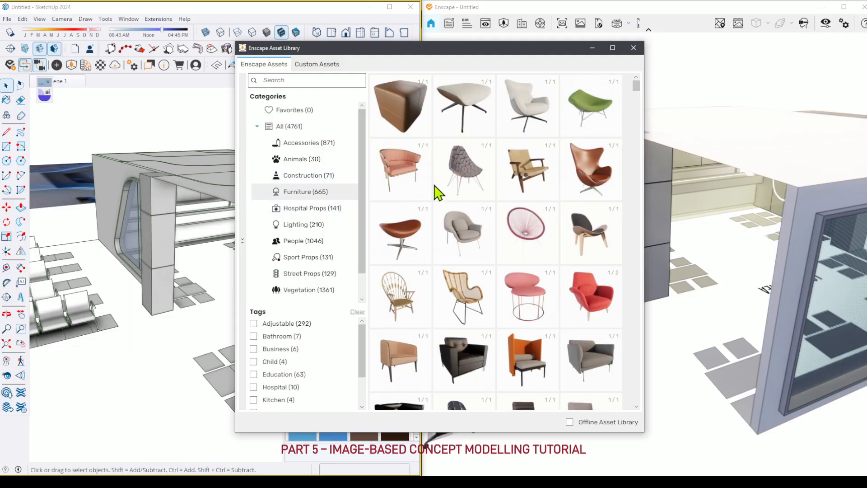
- Place two Armchair 055 assets side by side near the column at the lounge area entrance, and close the asset library
scroll(436, 192, down, 3)
scroll(440, 193, down, 1)
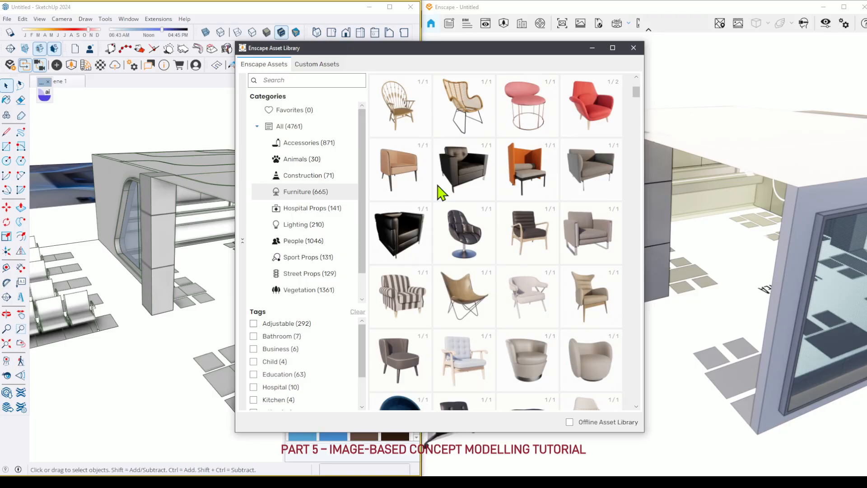
scroll(496, 208, down, 1)
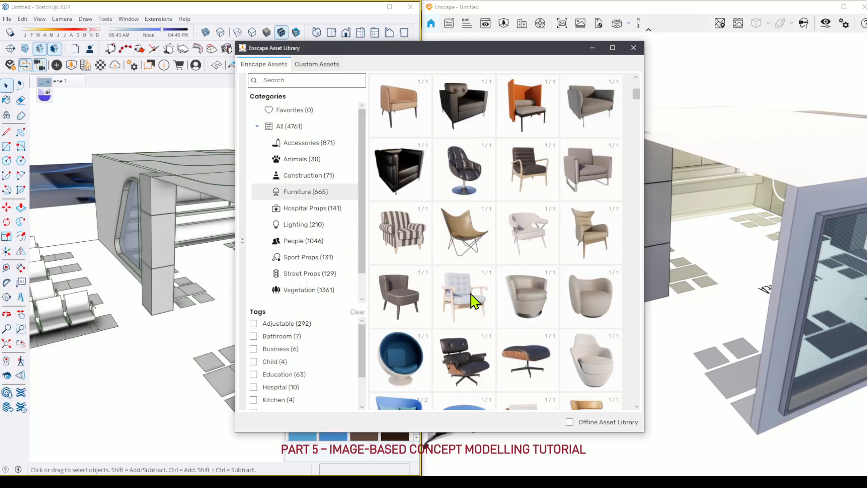
scroll(474, 302, down, 1)
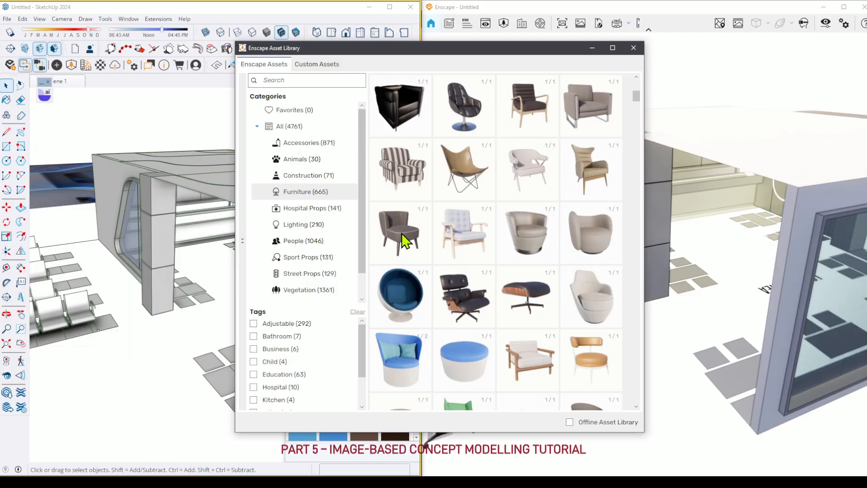
scroll(424, 233, down, 3)
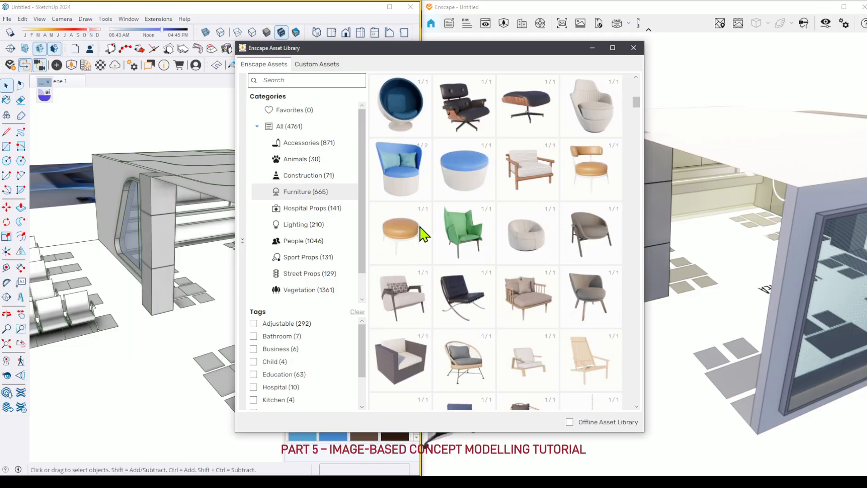
scroll(424, 233, down, 2)
scroll(463, 294, down, 1)
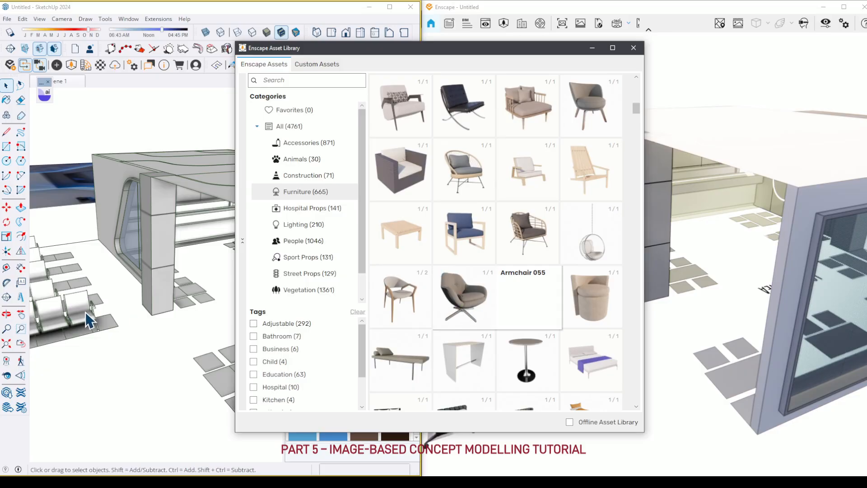
click(456, 296)
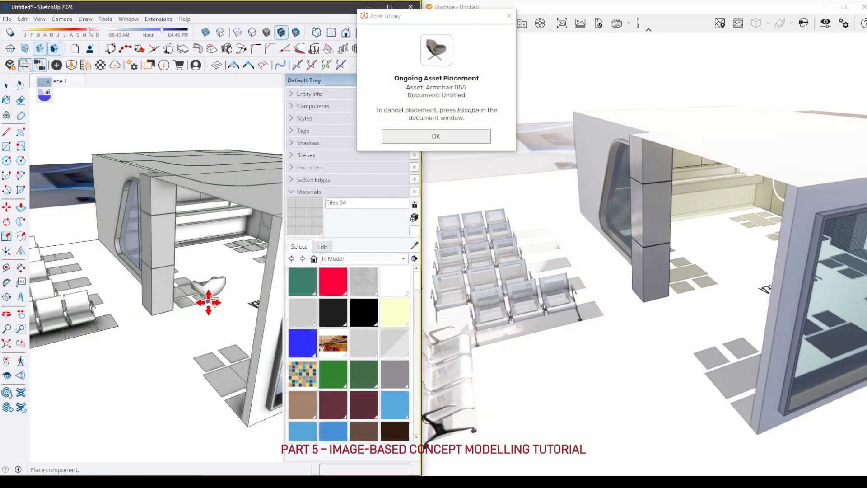
click(209, 305)
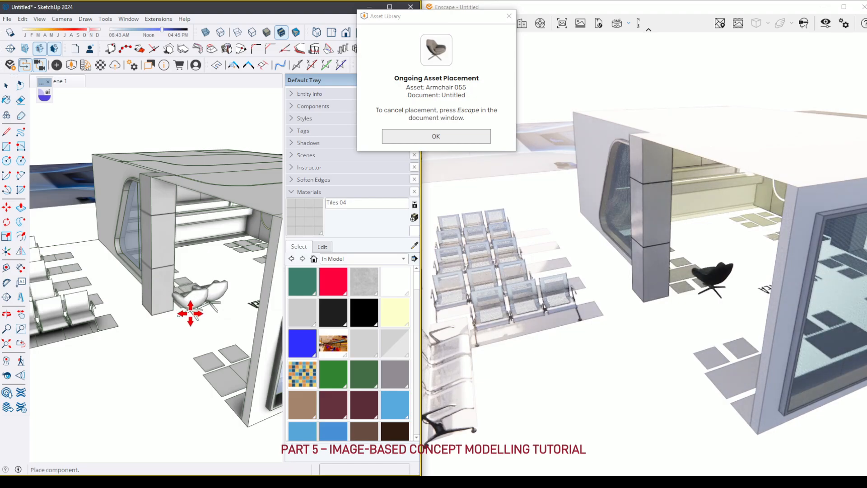
click(235, 300)
scroll(235, 300, up, 4)
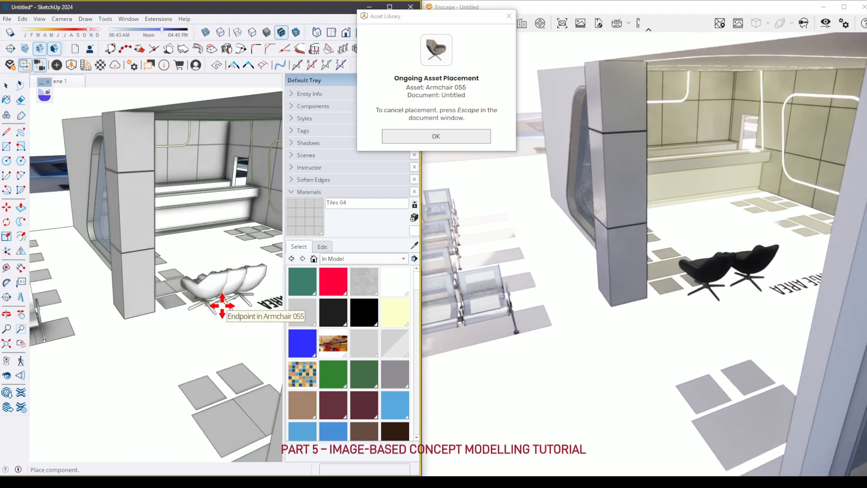
key(Escape)
scroll(457, 307, down, 3)
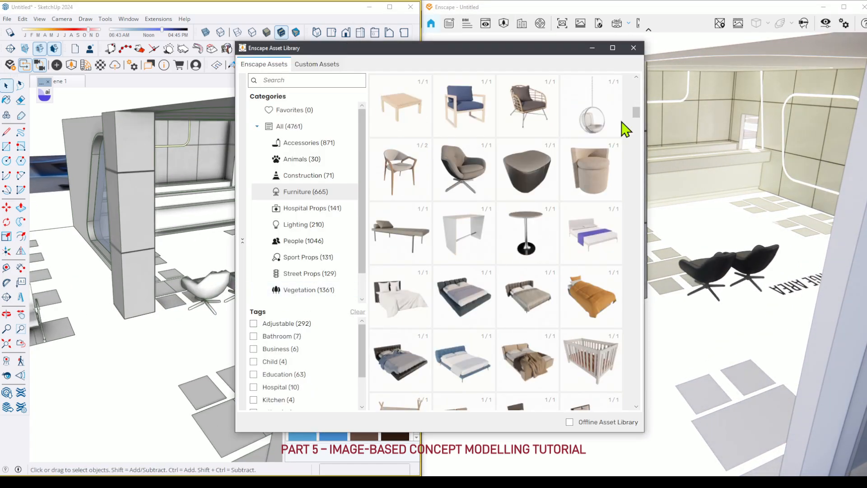
click(633, 48)
- Hide both roof panels of the lounge enclosure to expose its interior
mouse_move(201, 247)
middle_down()
mouse_move(136, 290)
mouse_move(176, 277)
mouse_move(261, 291)
mouse_move(251, 252)
mouse_move(210, 287)
mouse_move(184, 275)
mouse_move(209, 254)
mouse_move(178, 267)
middle_up()
scroll(179, 269, down, 5)
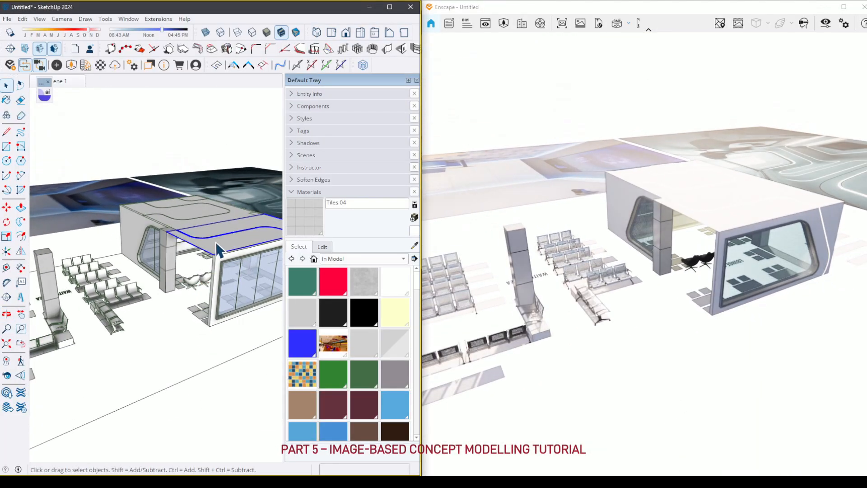
right_click(216, 242)
click(232, 270)
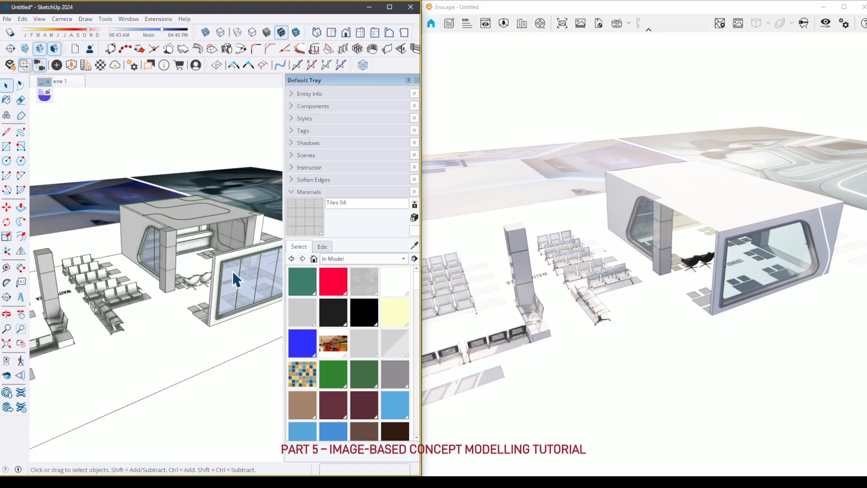
right_click(190, 210)
click(207, 240)
middle_drag(207, 239, 111, 332)
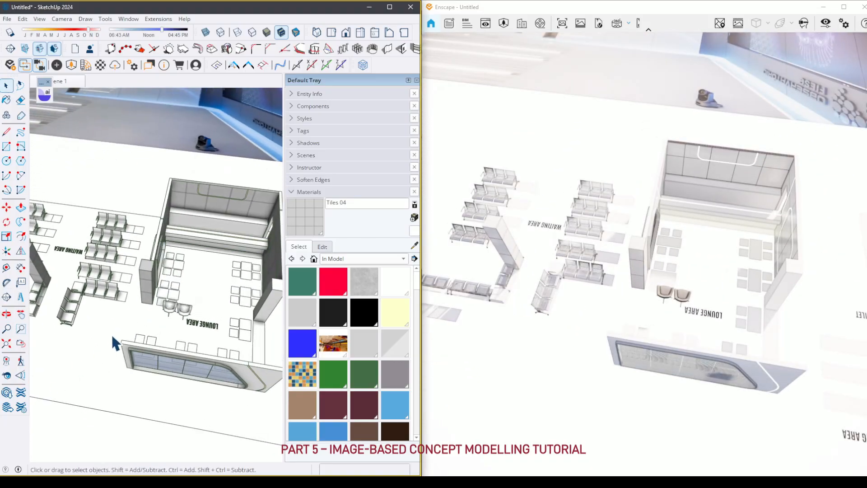
scroll(175, 352, up, 3)
click(175, 353)
right_click(175, 354)
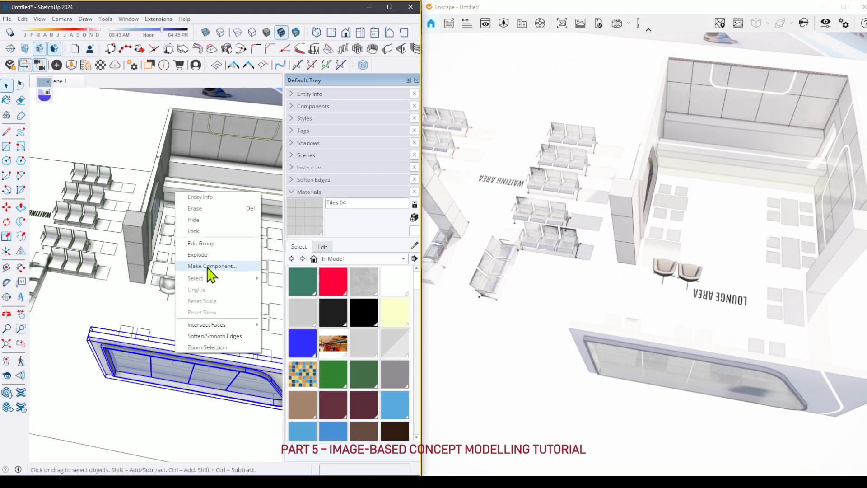
click(154, 302)
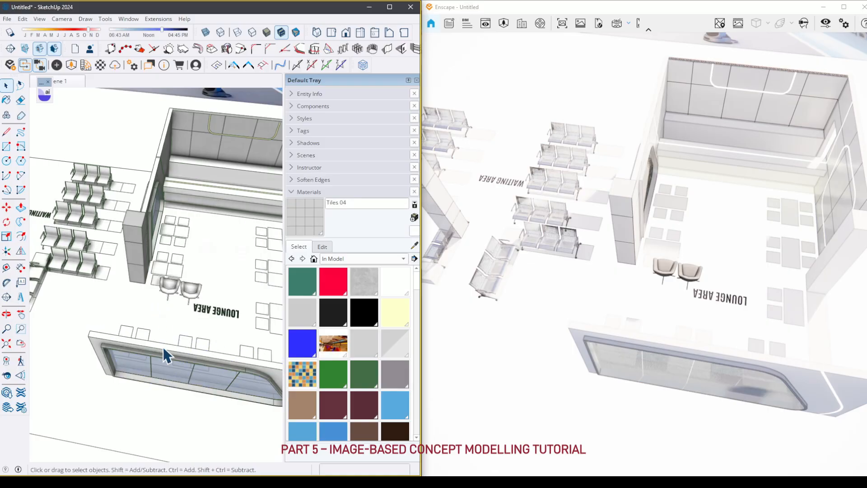
- Hide the window wall at the front of the lounge enclosure
middle_drag(164, 346, 201, 286)
click(201, 286)
right_click(202, 286)
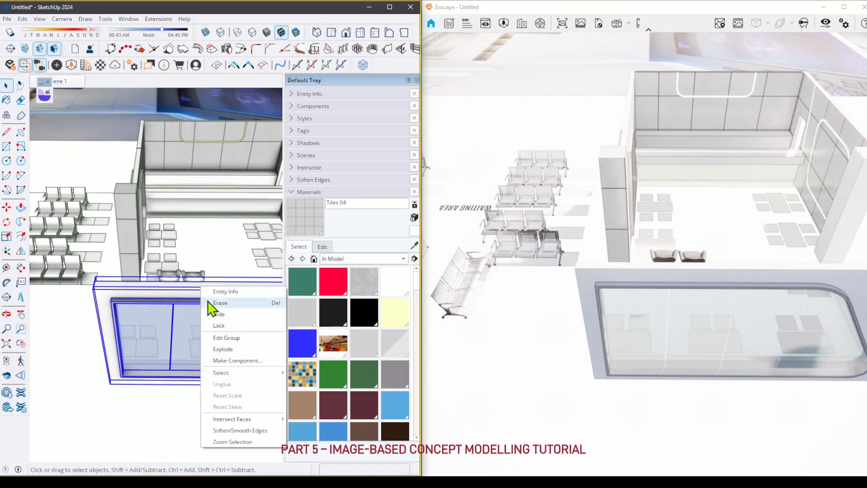
click(215, 314)
- Move both lounge armchairs together onto the seat tiles beside the column
scroll(173, 310, up, 5)
click(166, 276)
shift+click(192, 279)
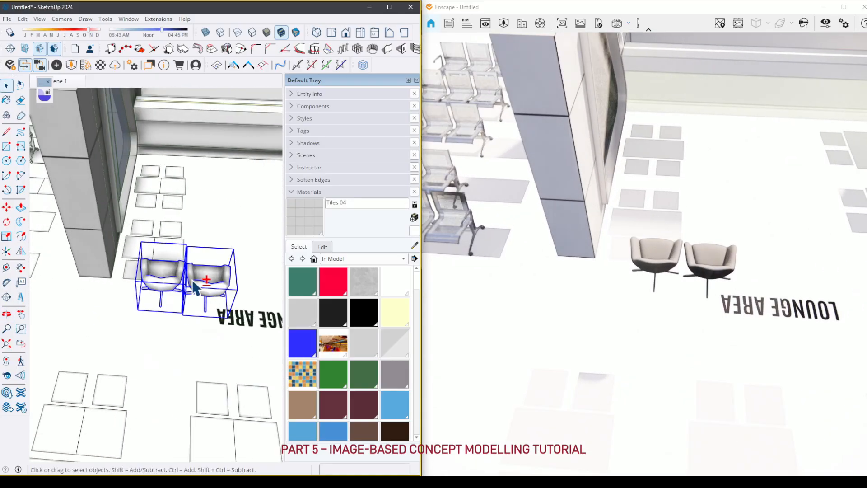
key(m)
drag(188, 330, 168, 330)
- Copy the armchair pair across to the seat tiles on the other side of the table tile
mouse_move(205, 297)
middle_down()
mouse_move(122, 298)
mouse_move(132, 300)
middle_up()
click(120, 313)
key(ctrl)
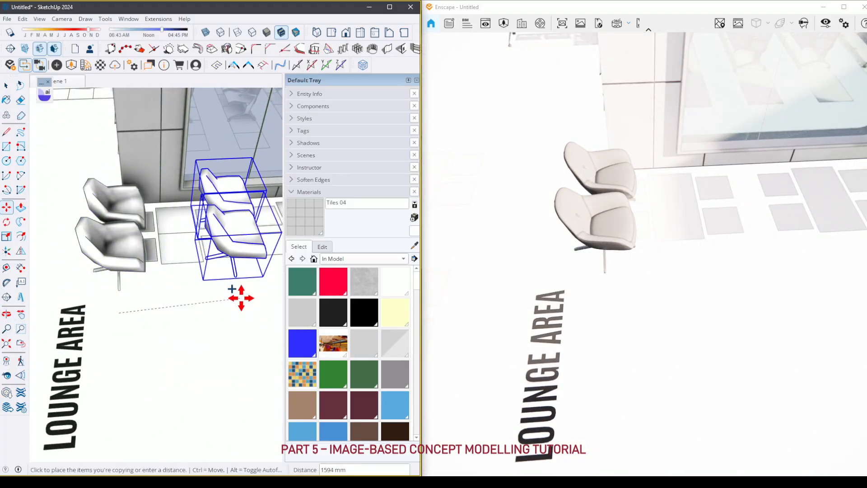
click(251, 308)
- Flip the copied armchair pair so it faces the original pair across the table tile
mouse_move(252, 308)
shift+middle_down()
mouse_move(101, 319)
mouse_move(143, 323)
mouse_move(178, 251)
shift+middle_up()
key(space)
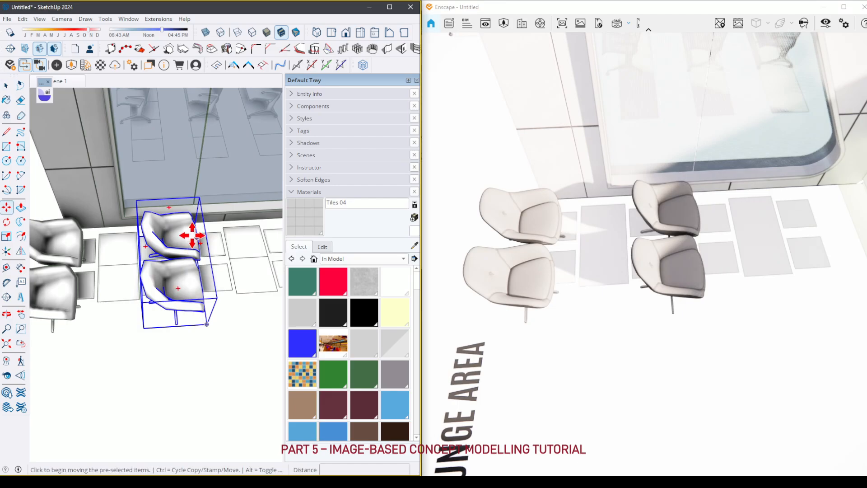
click(177, 280)
key(space)
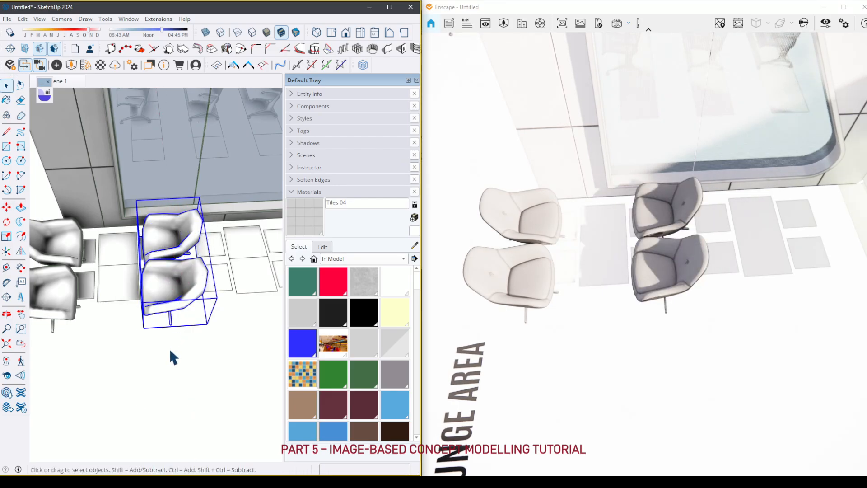
- Draw a rectangle over the table tile between the facing armchairs and make it a group
click(169, 347)
middle_drag(169, 348, 140, 309)
scroll(146, 296, up, 1)
key(r)
click(86, 227)
key(space)
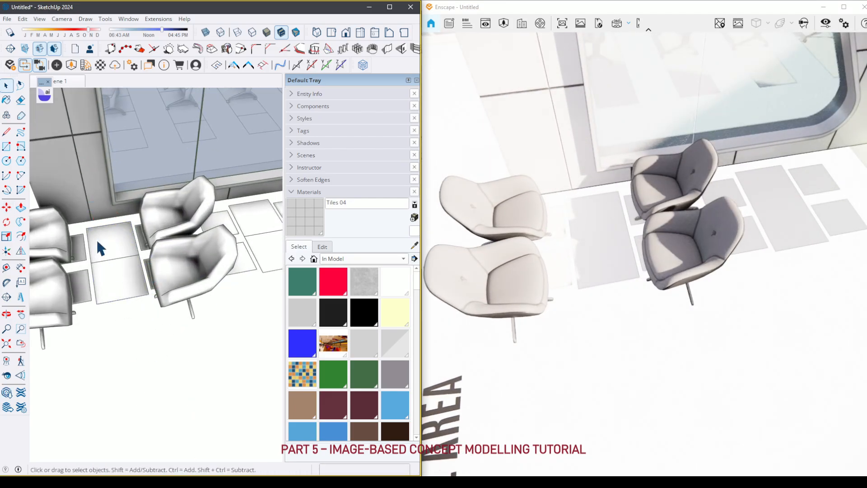
right_click(96, 237)
click(114, 239)
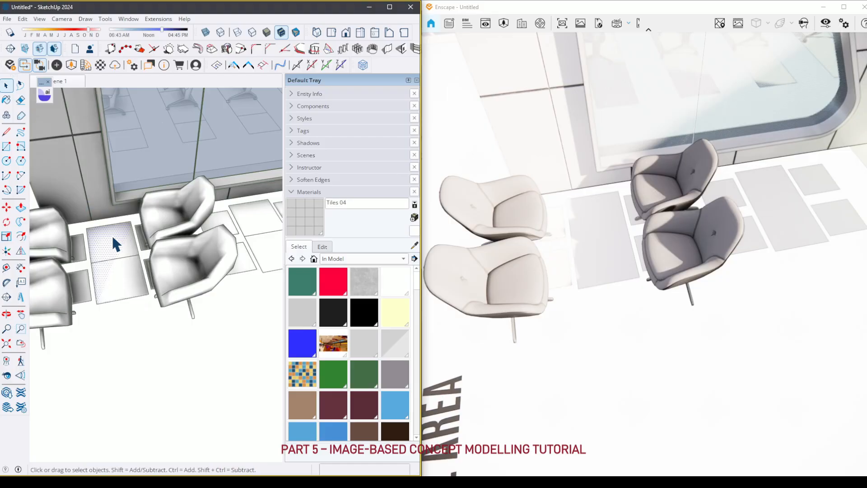
double_click(112, 235)
right_click(111, 235)
click(126, 321)
- Inside the tile group, extrude the face about 200 mm into a table block and raise its top a little more
double_click(119, 276)
key(p)
click(107, 289)
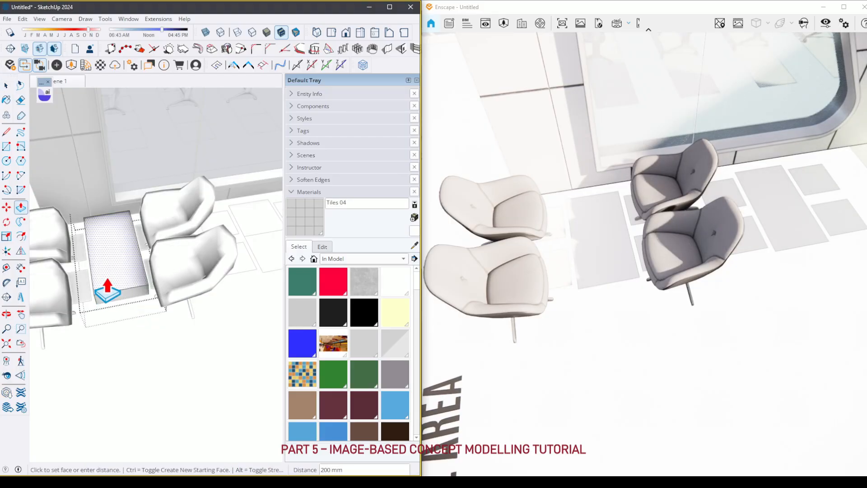
click(106, 289)
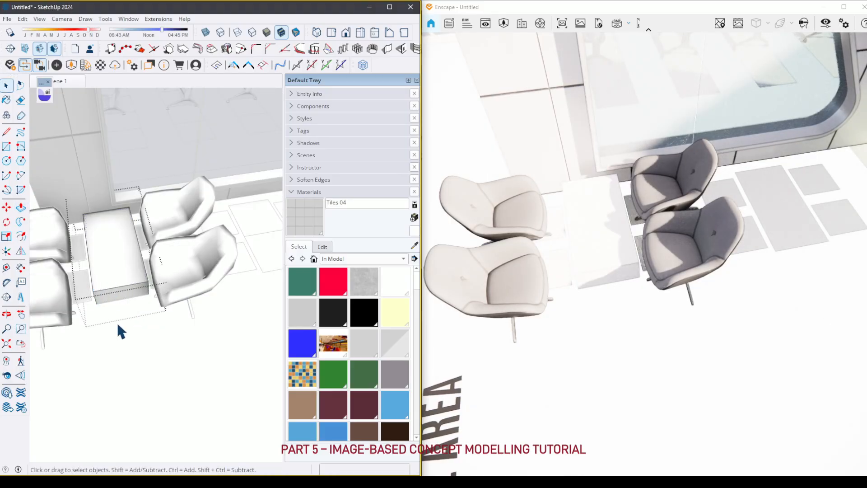
middle_drag(116, 321, 159, 259)
double_click(120, 239)
key(p)
click(120, 239)
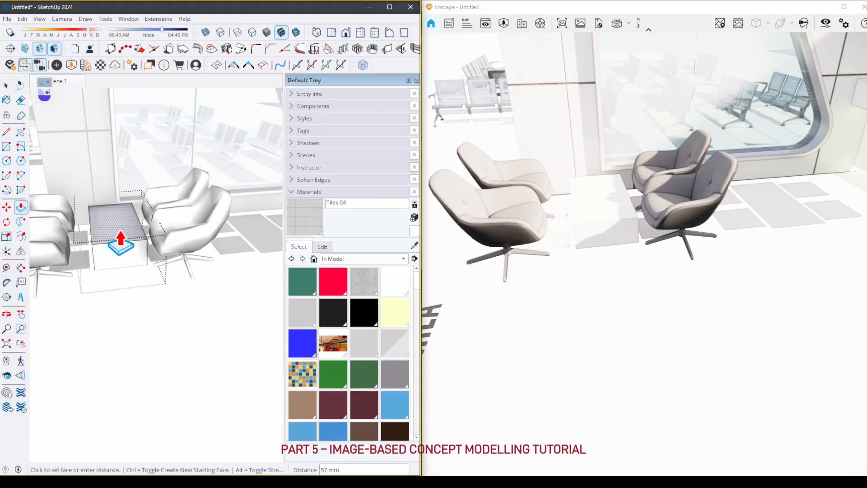
click(119, 231)
key(space)
- Nudge the table block slightly to adjust its position between the facing armchairs
click(129, 271)
scroll(168, 249, down, 2)
click(136, 260)
scroll(148, 284, up, 2)
key(m)
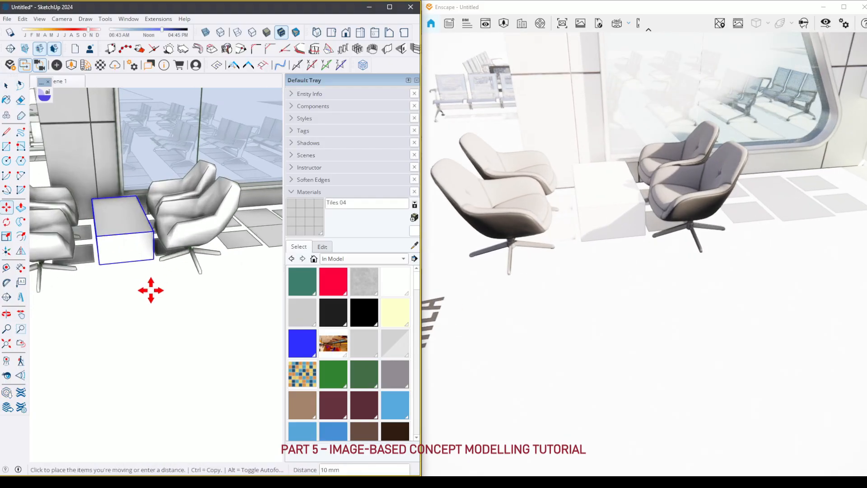
click(150, 291)
click(148, 289)
key(space)
shift+middle_drag(147, 288, 175, 275)
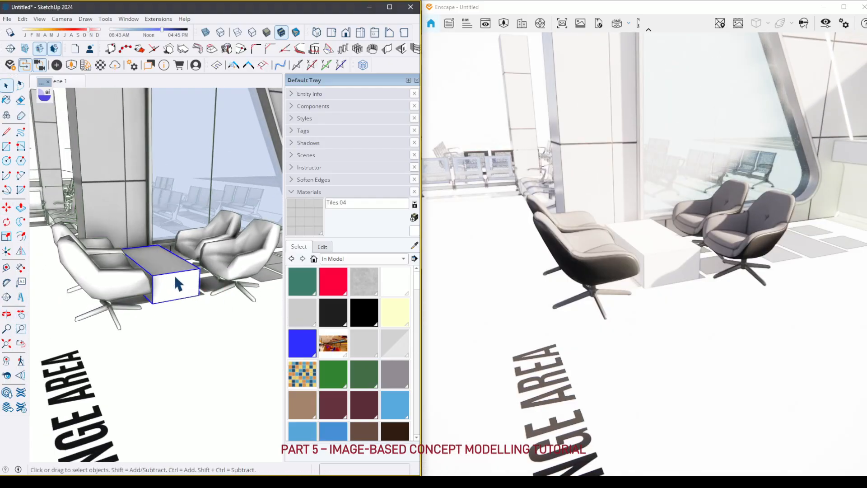
- Group the four armchairs with the table and copy the set along the window wall over the next tiles
key(ctrl+g)
middle_drag(106, 277, 107, 363)
click(115, 391)
key(p)
key(ctrl)
click(99, 375)
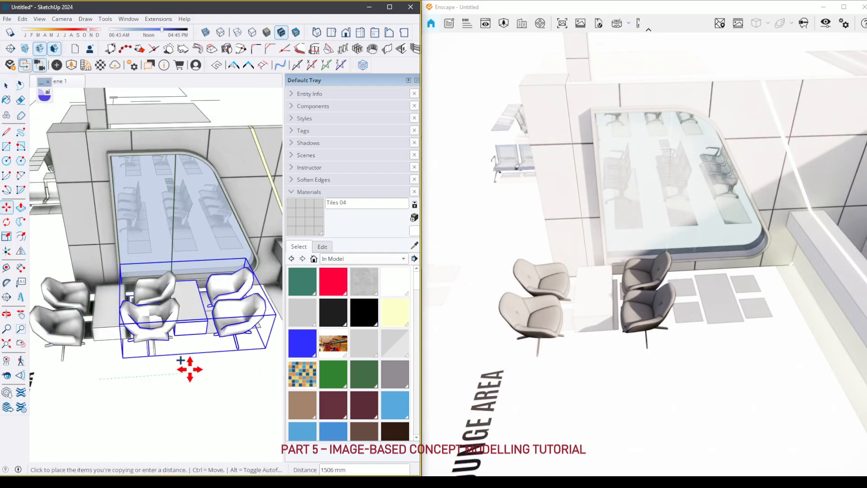
click(207, 368)
key(space)
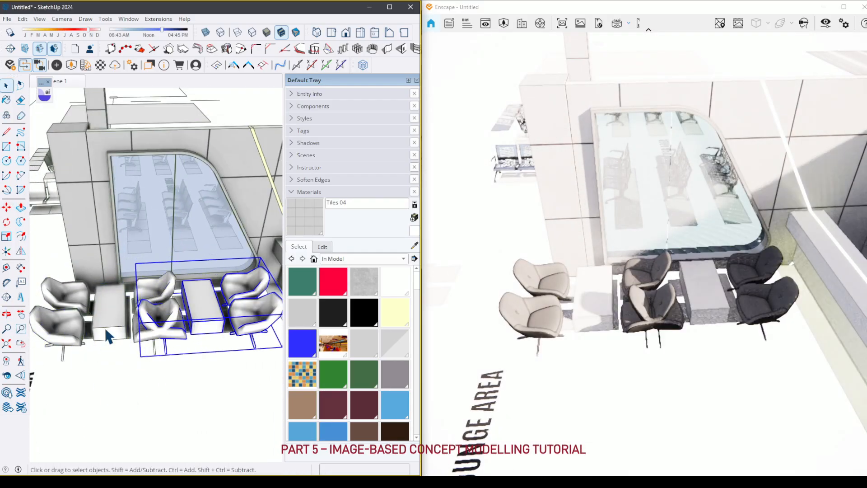
- Move the first armchair and table set toward the lounge entrance so it clears the copied set
click(107, 332)
key(m)
click(200, 378)
key(space)
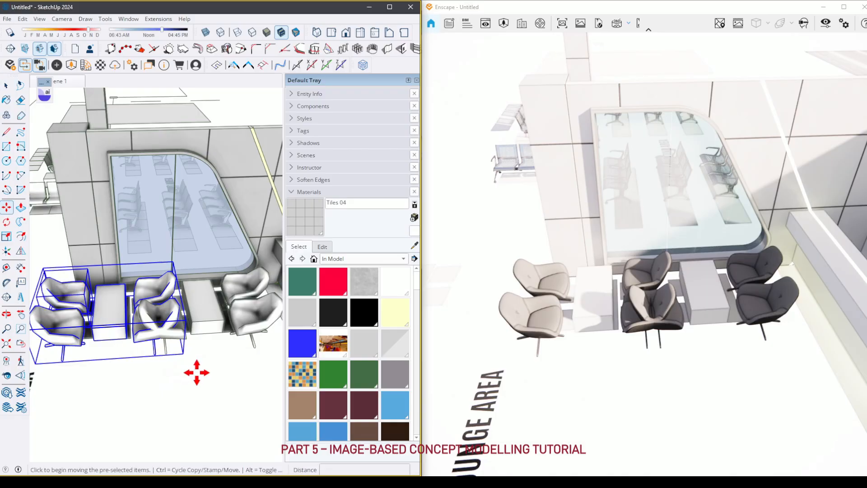
click(197, 373)
click(149, 374)
key(space)
click(150, 371)
- Inspect the furnished lounge seating from above and at eye level inside the room
scroll(156, 306, down, 5)
middle_drag(156, 305, 94, 391)
scroll(96, 386, up, 5)
scroll(167, 299, up, 4)
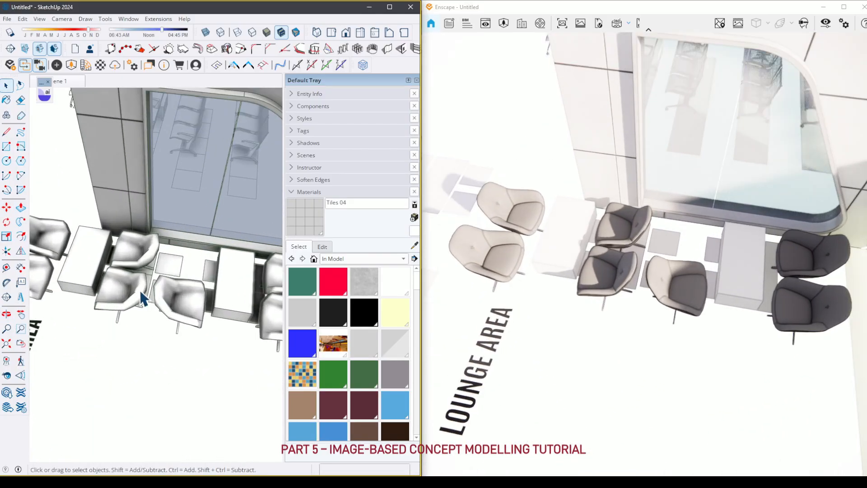
scroll(140, 290, down, 5)
scroll(140, 290, down, 3)
mouse_move(111, 303)
middle_down()
mouse_move(87, 310)
mouse_move(165, 300)
mouse_move(234, 213)
mouse_move(164, 265)
mouse_move(126, 229)
mouse_move(128, 221)
mouse_move(168, 224)
mouse_move(135, 231)
middle_up()
scroll(171, 277, down, 5)
scroll(221, 208, up, 4)
scroll(208, 203, up, 3)
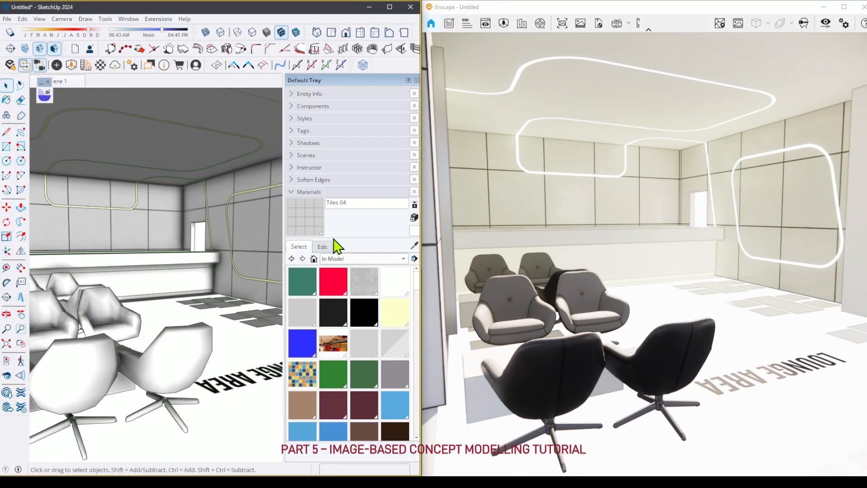
- Review the benches and corner tables in the main waiting area from several interior and exterior viewpoints
scroll(177, 208, down, 3)
mouse_move(177, 208)
middle_down()
mouse_move(239, 211)
mouse_move(226, 217)
mouse_move(154, 203)
middle_up()
scroll(239, 210, down, 5)
mouse_move(154, 203)
shift+middle_down()
mouse_move(158, 232)
mouse_move(207, 229)
mouse_move(38, 248)
mouse_move(185, 262)
mouse_move(48, 233)
mouse_move(141, 260)
mouse_move(75, 238)
mouse_move(119, 244)
mouse_move(224, 170)
shift+middle_up()
scroll(75, 239, up, 3)
scroll(118, 245, down, 1)
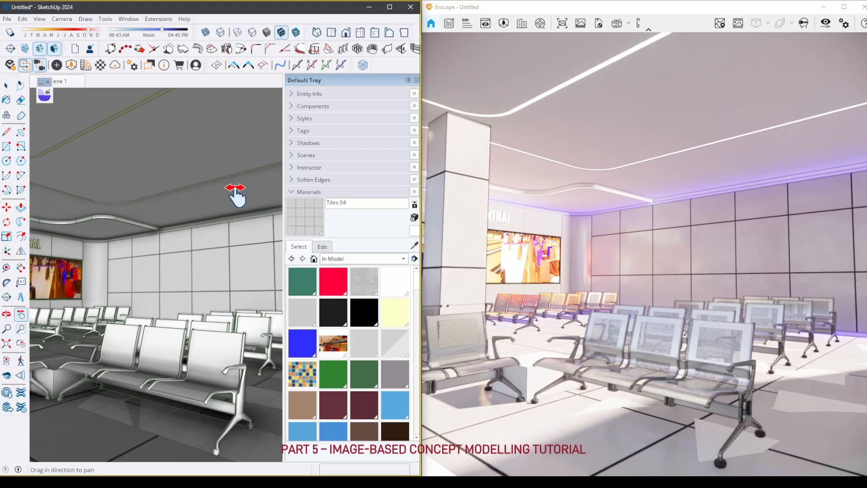
shift+middle_drag(176, 222, 204, 221)
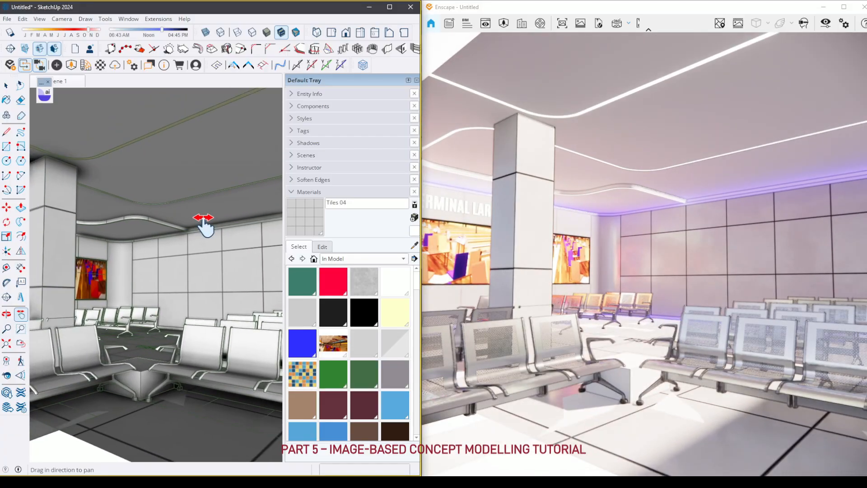
drag(142, 258, 231, 259)
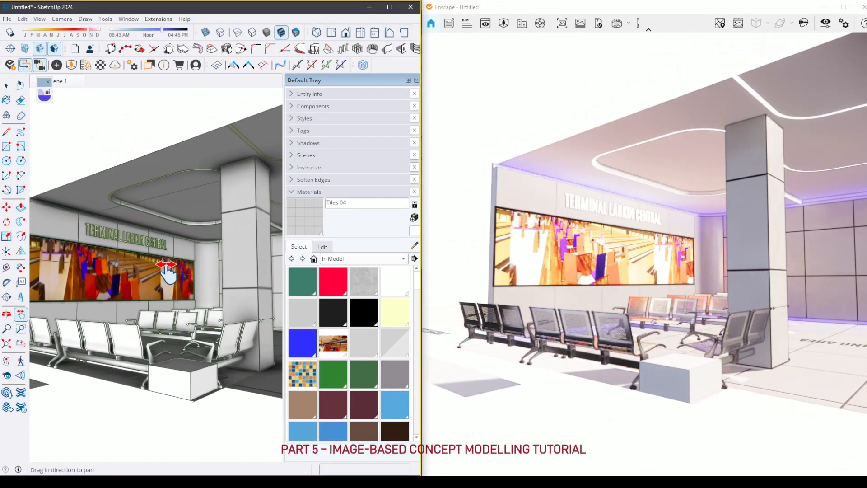
mouse_move(159, 266)
mouse_down()
mouse_move(276, 276)
mouse_move(151, 276)
mouse_up()
scroll(208, 272, down, 6)
middle_drag(166, 267, 192, 302)
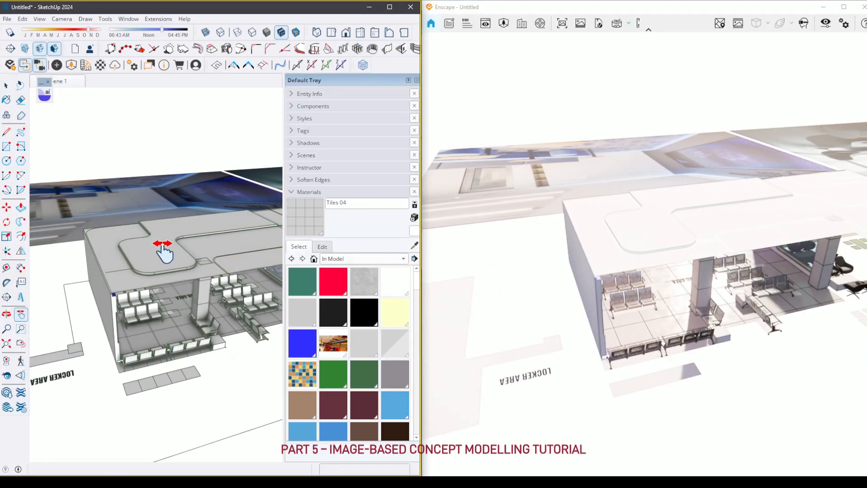
- Examine the toilet area and the unfurnished waiting area laid out on the floor plan beside the lounge
middle_drag(166, 248, 193, 254)
scroll(194, 250, down, 3)
mouse_move(215, 219)
mouse_down()
mouse_move(90, 272)
mouse_move(90, 282)
mouse_up()
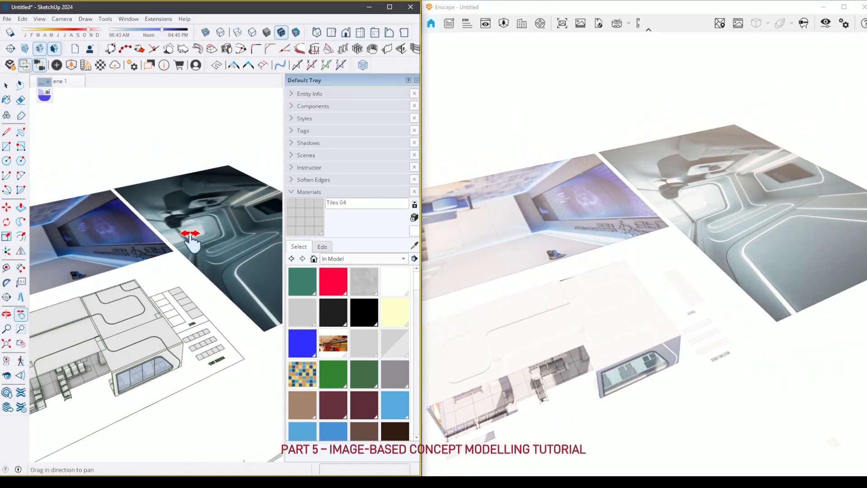
scroll(202, 302, up, 8)
key(space)
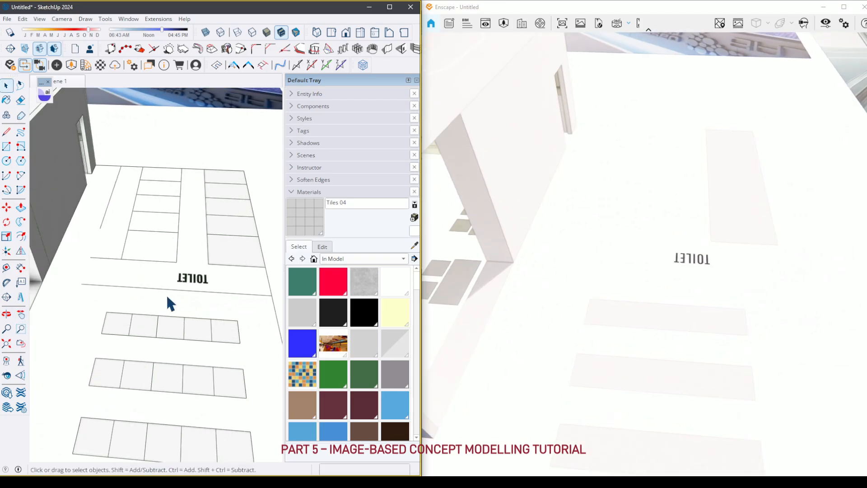
scroll(167, 298, down, 3)
mouse_move(167, 297)
middle_down()
mouse_move(116, 286)
mouse_move(222, 280)
middle_up()
scroll(116, 286, down, 4)
scroll(156, 291, up, 2)
click(134, 288)
scroll(133, 288, down, 1)
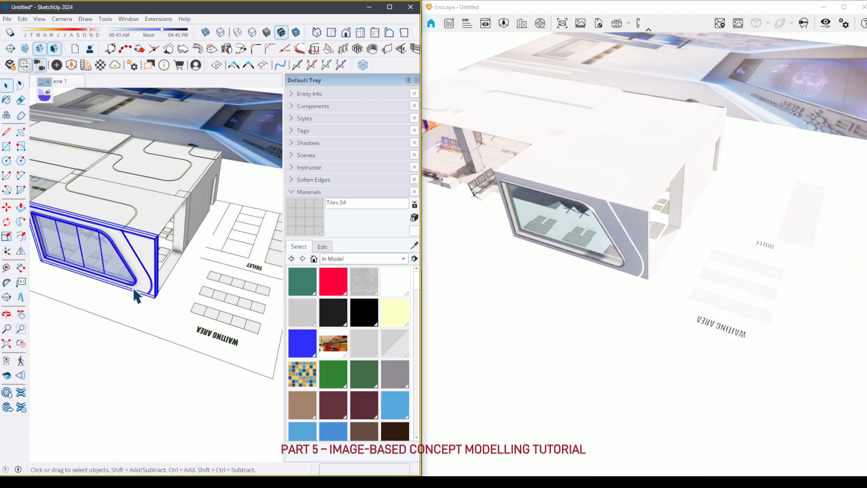
click(155, 298)
key(ctrl)
key(space)
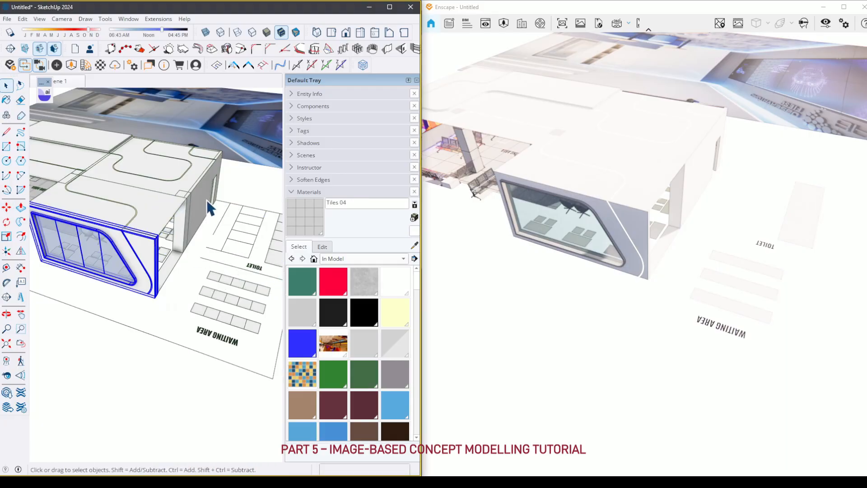
- Copy the lounge side wall with its doorway and light strips, and place it between the waiting area tiles and the toilet area
click(252, 346)
shift+middle_drag(253, 349, 142, 325)
mouse_move(142, 325)
middle_down()
mouse_move(124, 302)
mouse_move(221, 296)
mouse_move(224, 303)
mouse_move(199, 300)
mouse_move(142, 338)
middle_up()
click(224, 289)
click(246, 224)
key(space)
key(m)
click(142, 325)
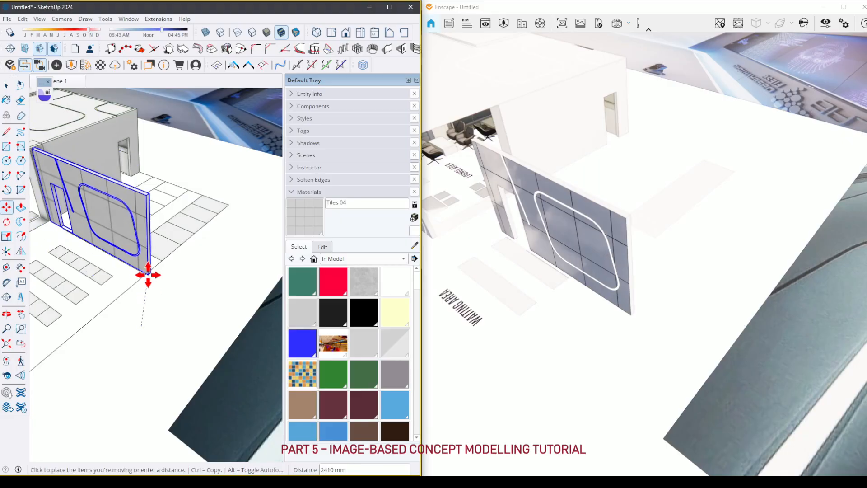
click(148, 275)
key(space)
click(168, 283)
mouse_move(170, 281)
middle_down()
mouse_move(214, 257)
mouse_move(100, 237)
mouse_move(144, 312)
mouse_move(143, 436)
mouse_move(111, 357)
middle_up()
scroll(111, 357, up, 3)
scroll(123, 335, up, 5)
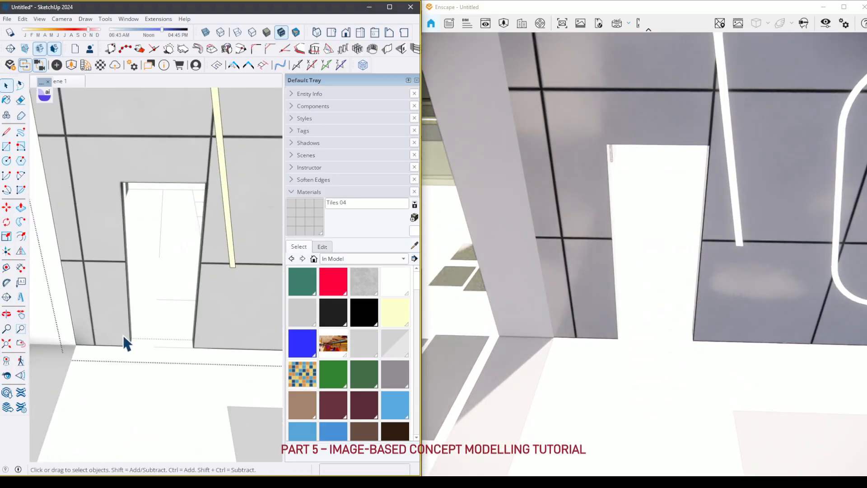
click(207, 338)
key(Delete)
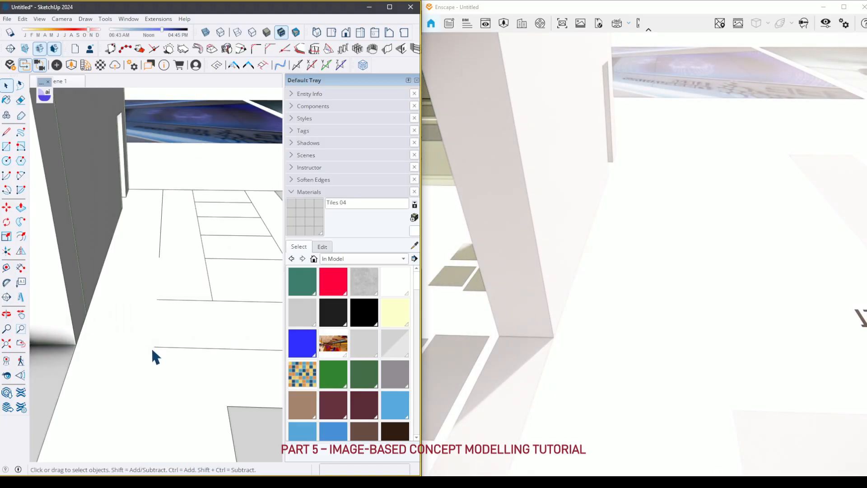
key(ctrl+z)
- Inside the copied wall, push the doorway's near jamb back 695 mm to the wall end and pull the opposite jamb in to narrow the opening
double_click(131, 311)
mouse_move(134, 319)
shift+middle_down()
mouse_move(85, 257)
mouse_move(218, 348)
shift+middle_up()
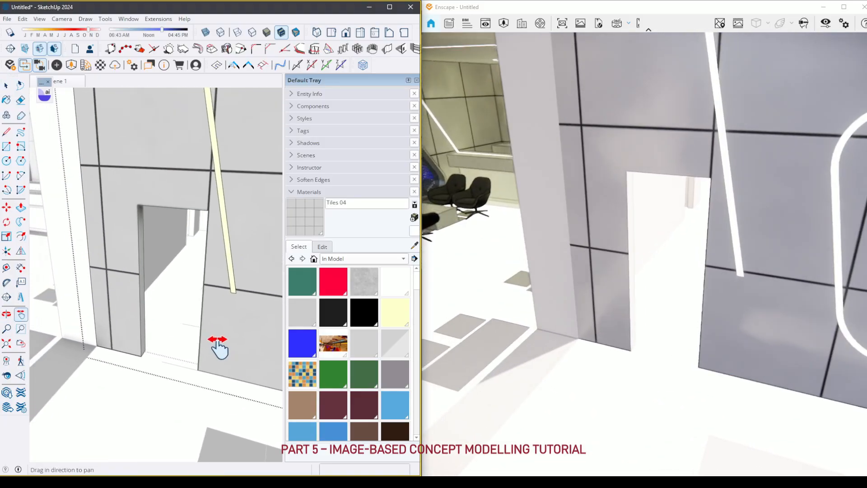
click(144, 321)
click(74, 251)
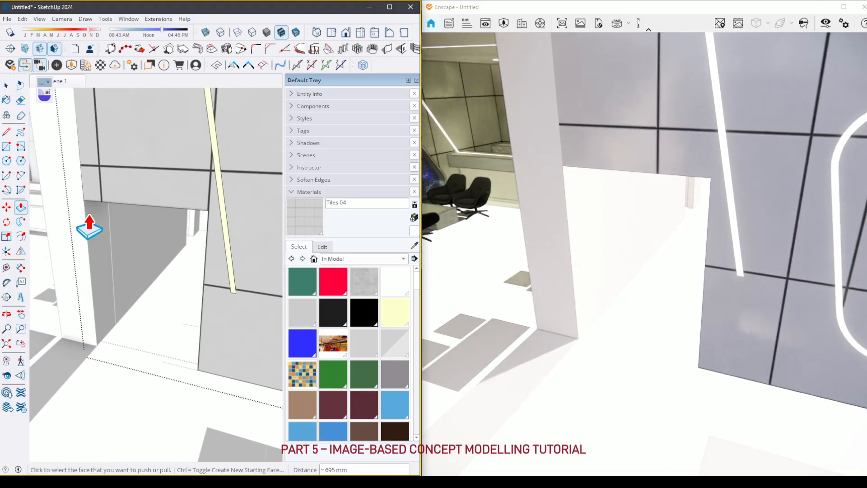
mouse_move(89, 219)
middle_down()
mouse_move(229, 330)
mouse_move(145, 319)
mouse_move(116, 326)
mouse_move(242, 325)
middle_up()
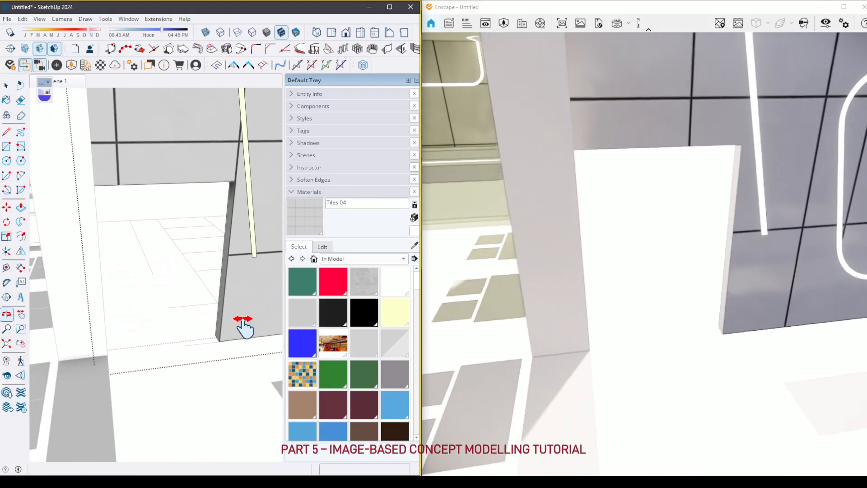
click(222, 343)
click(187, 359)
key(space)
- On the copied wall, extend the slanted light strip's edge downward and draw a horizontal line about 984 mm long to the doorway edge
middle_drag(188, 393, 213, 317)
scroll(99, 338, down, 5)
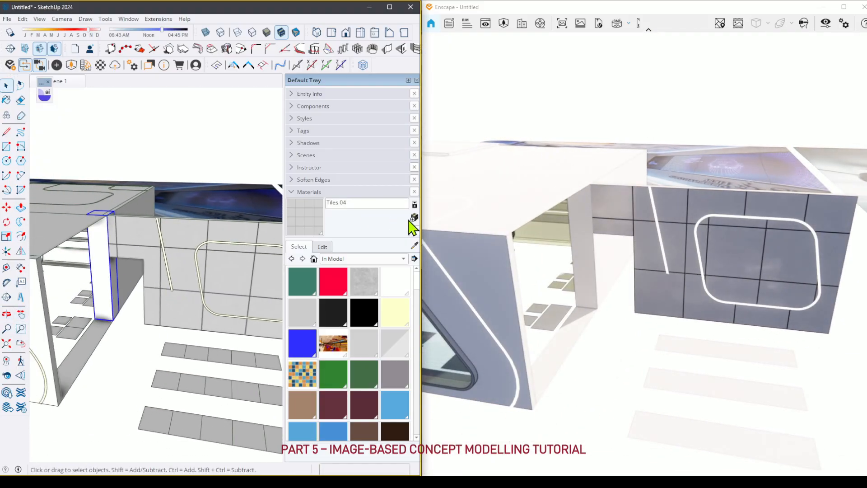
key(space)
middle_drag(120, 351, 118, 269)
scroll(193, 246, up, 3)
scroll(165, 257, up, 2)
double_click(167, 265)
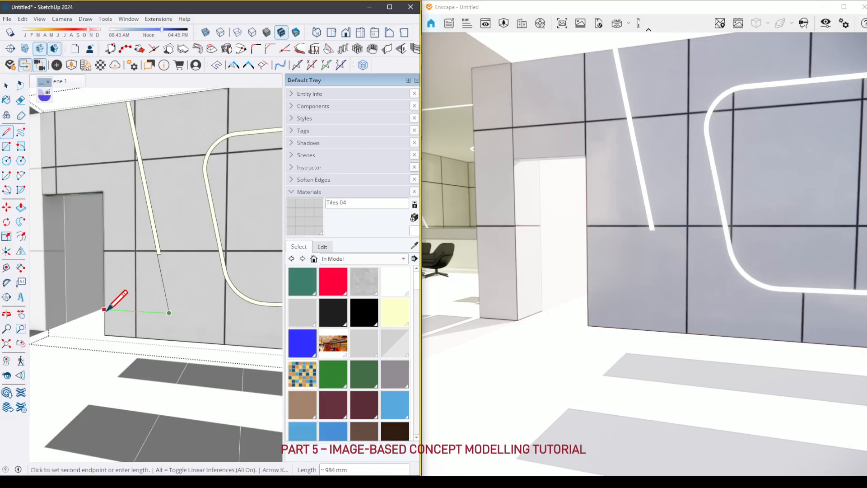
click(104, 309)
key(space)
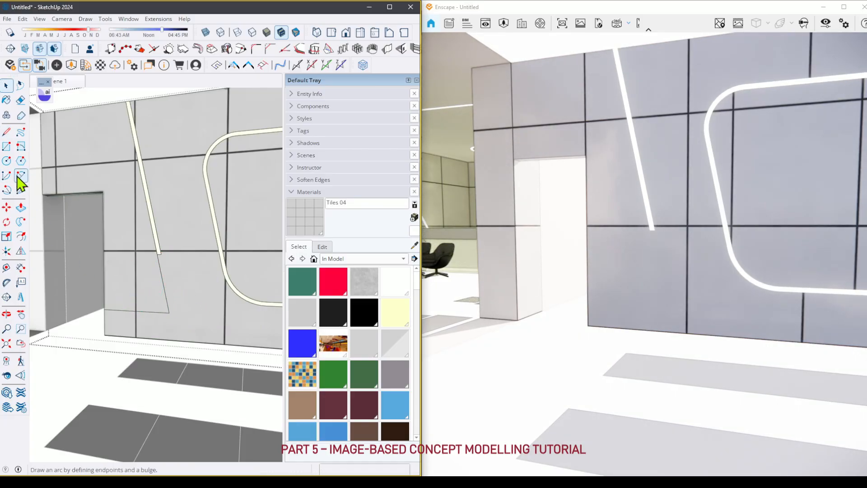
- Round the new path's corner with an arc and offset the whole path to the width of the slanted light strip
click(162, 277)
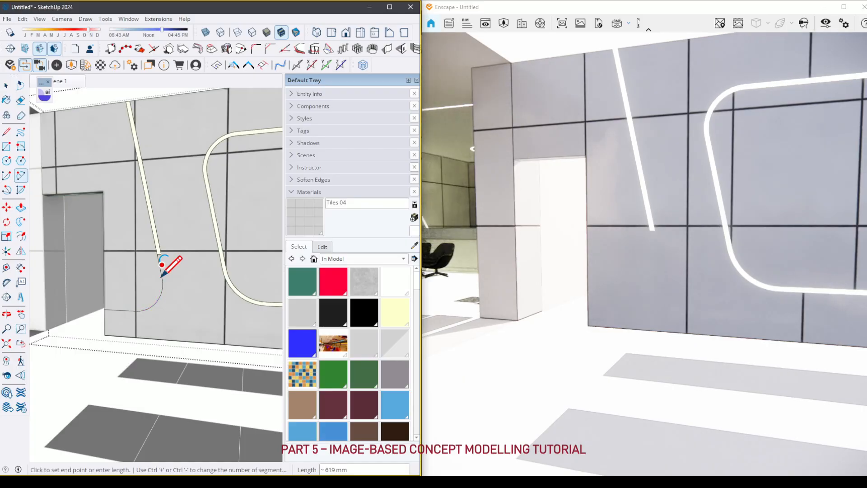
key(space)
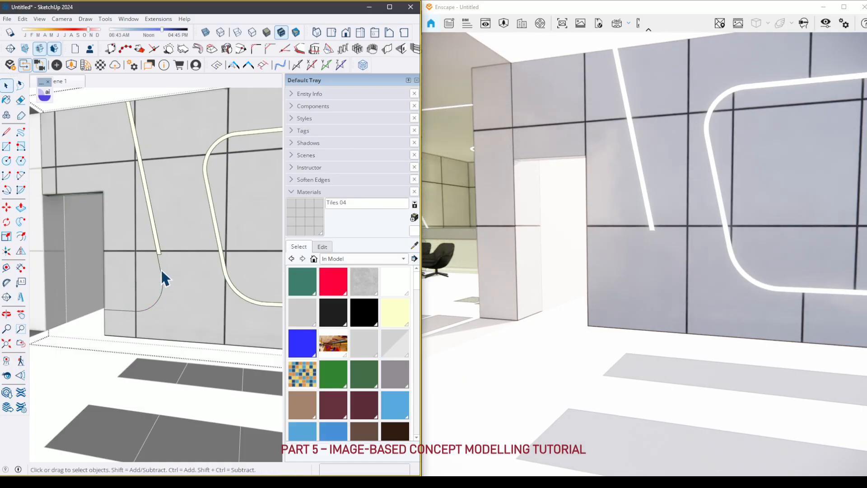
shift+click(129, 312)
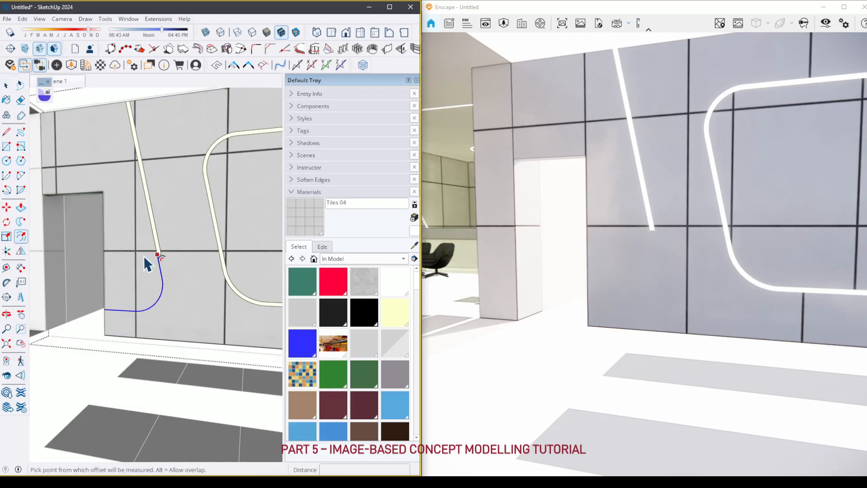
click(158, 262)
key(space)
- Paint the curved strip extension with the emissive 1 material
scroll(161, 259, up, 3)
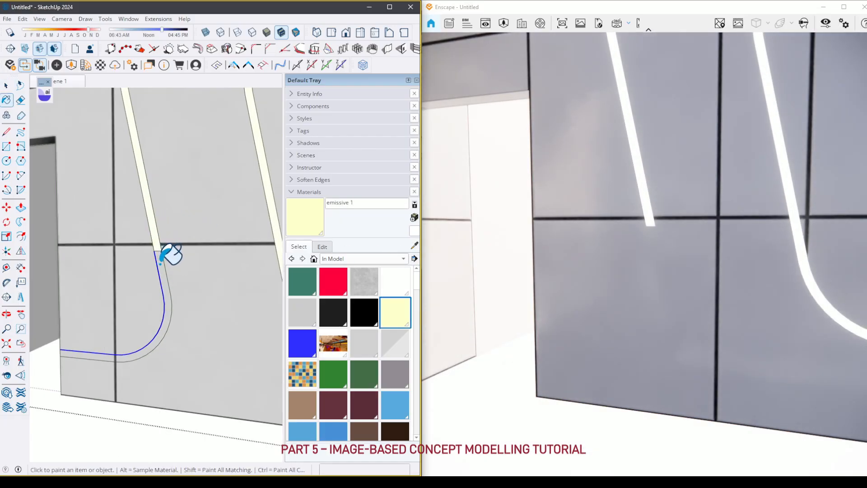
click(161, 263)
key(space)
scroll(215, 281, down, 6)
key(Escape)
- Draw a rectangular roof over the toilet area from the dividing wall's outer top corner to the lounge roof, and group it
shift+middle_drag(236, 286, 144, 306)
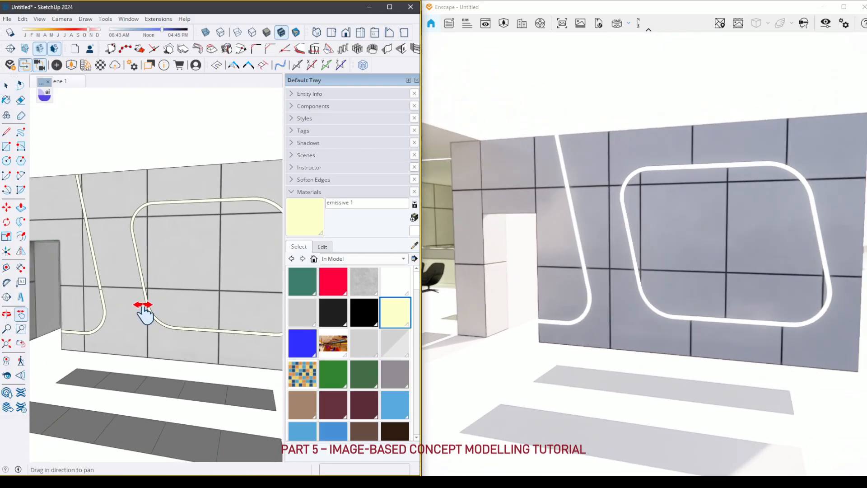
scroll(162, 288, down, 2)
scroll(161, 289, down, 3)
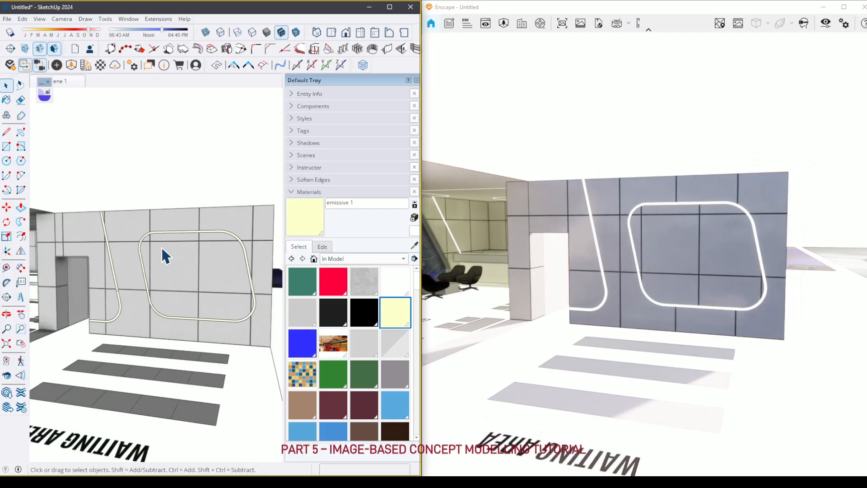
mouse_move(165, 254)
middle_down()
mouse_move(169, 372)
mouse_move(195, 235)
middle_up()
key(r)
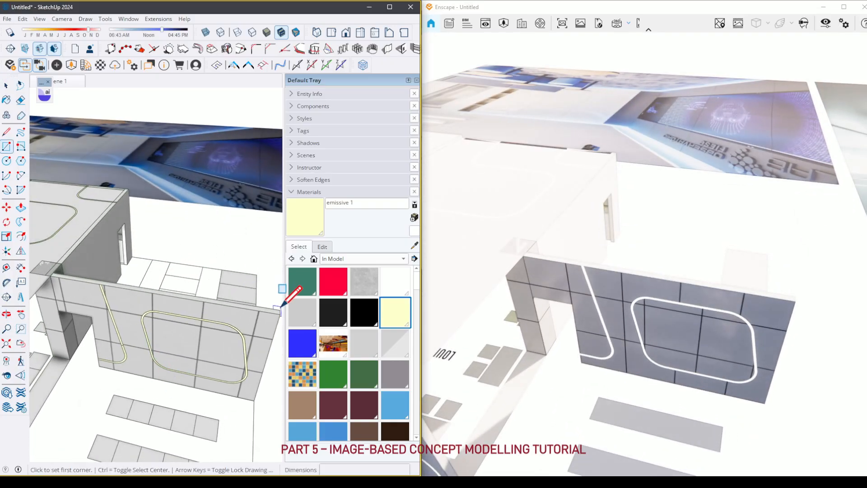
click(129, 190)
key(space)
double_click(156, 242)
right_click(156, 241)
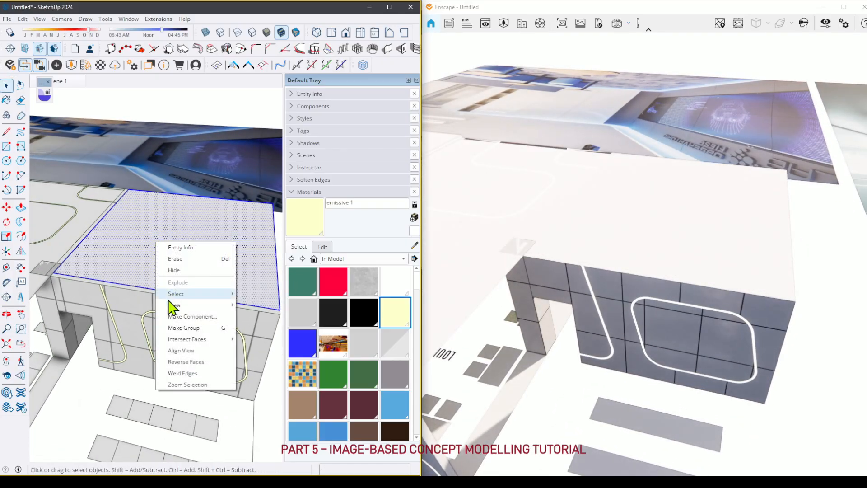
click(177, 324)
mouse_move(177, 322)
middle_down()
mouse_move(122, 251)
mouse_move(123, 269)
mouse_move(218, 187)
mouse_move(38, 194)
mouse_move(112, 242)
mouse_move(137, 284)
mouse_move(139, 266)
middle_up()
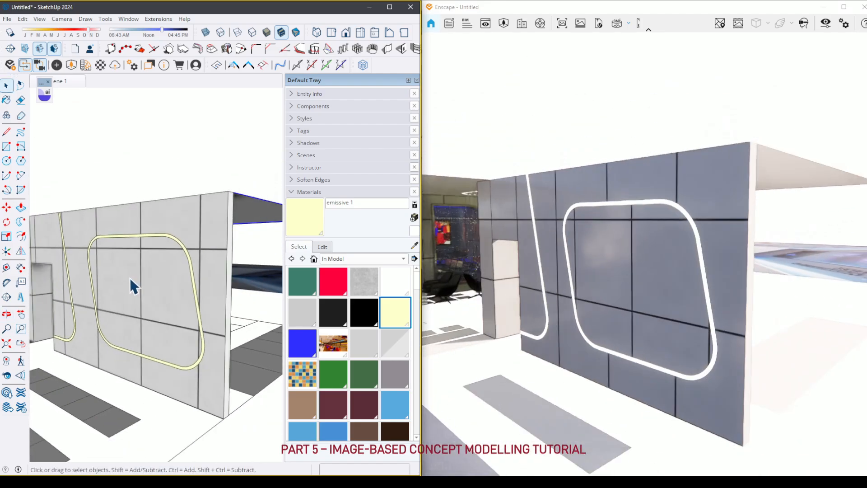
- Copy the selected bench rows from the main waiting area to the unfurnished waiting area beside the dividing wall
middle_drag(130, 278, 152, 357)
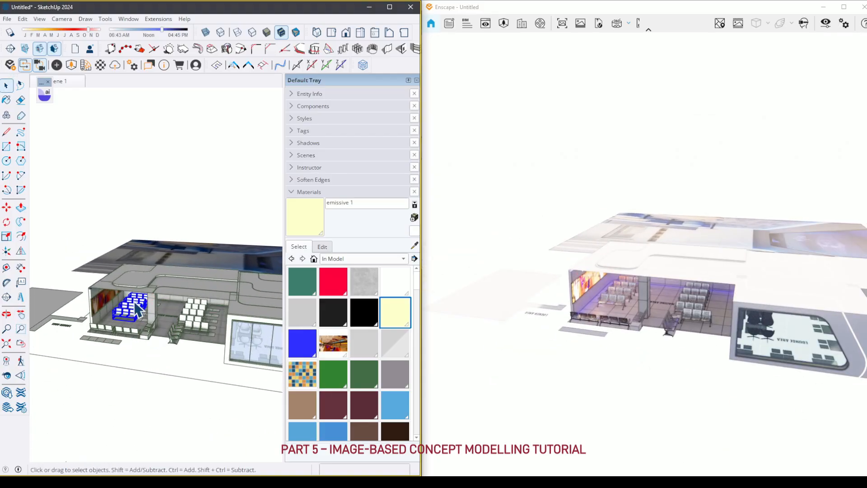
key(m)
scroll(119, 325, down, 5)
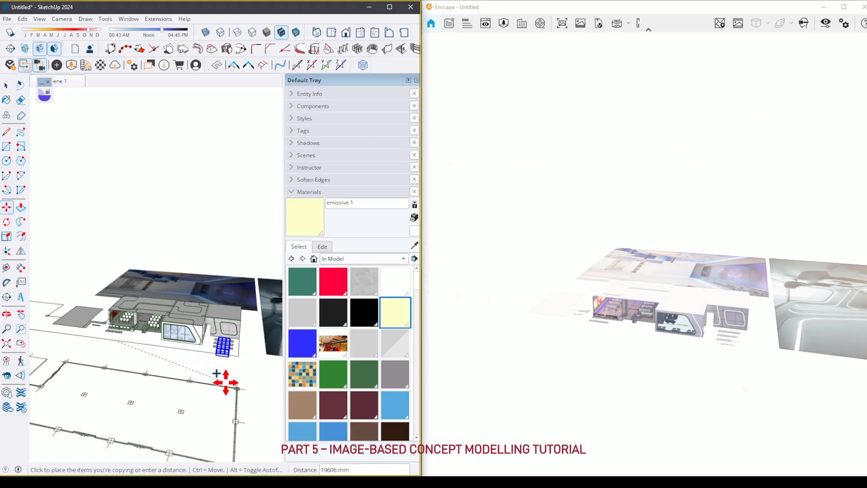
click(220, 380)
scroll(220, 381, up, 10)
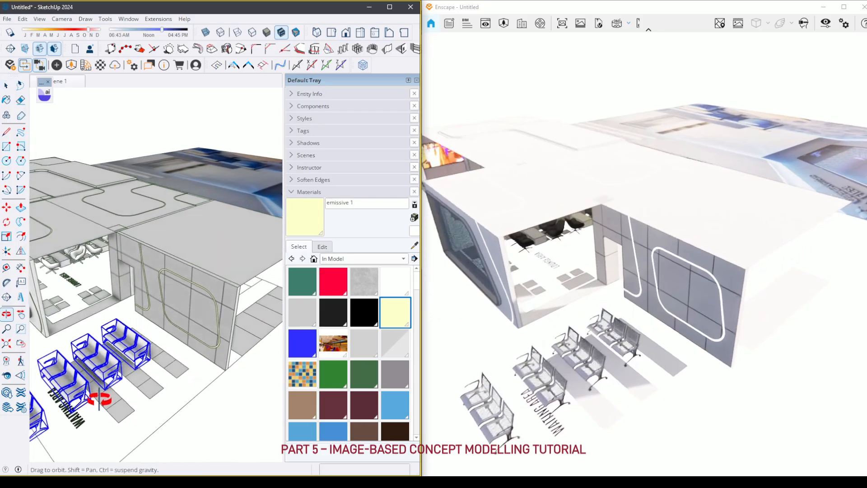
click(166, 406)
click(182, 393)
key(space)
middle_drag(182, 394, 212, 357)
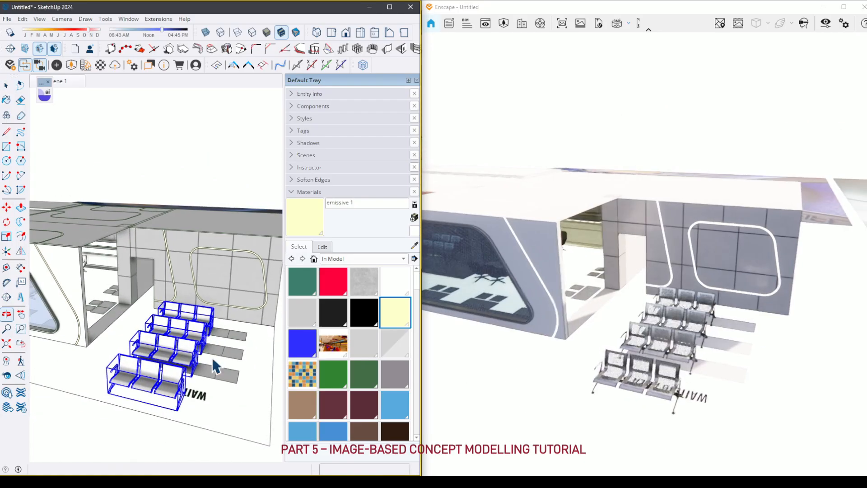
- Remove the surplus front bench row and copy the remaining three rows sideways about 2001 mm to form two adjoining columns
click(212, 359)
mouse_move(164, 391)
shift+middle_down()
mouse_move(232, 354)
mouse_move(231, 346)
mouse_move(192, 343)
shift+middle_up()
shift+click(192, 342)
scroll(189, 317, up, 2)
key(m)
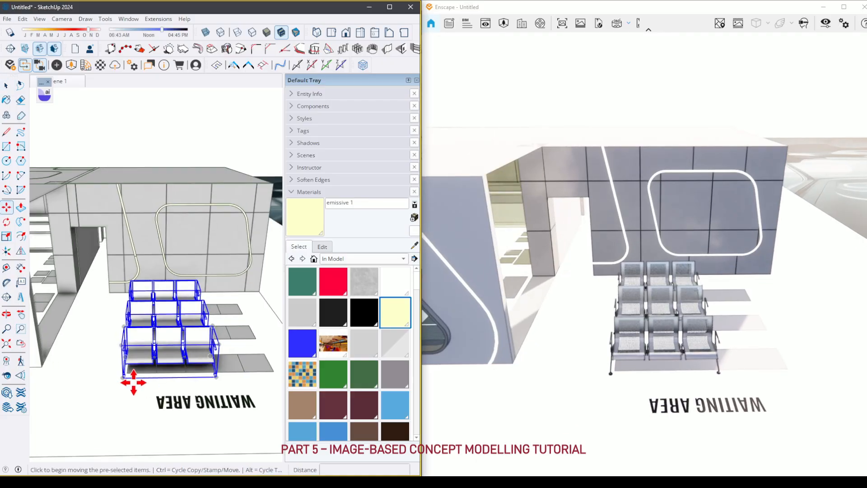
click(132, 378)
key(ctrl)
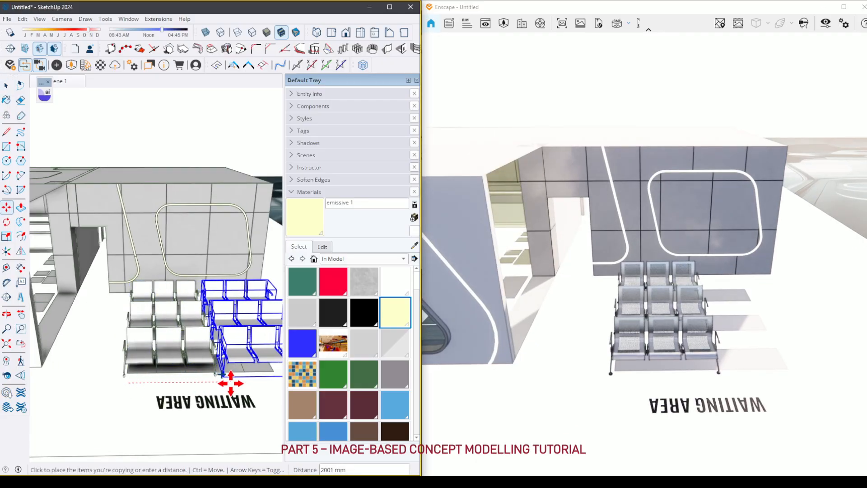
click(229, 378)
key(space)
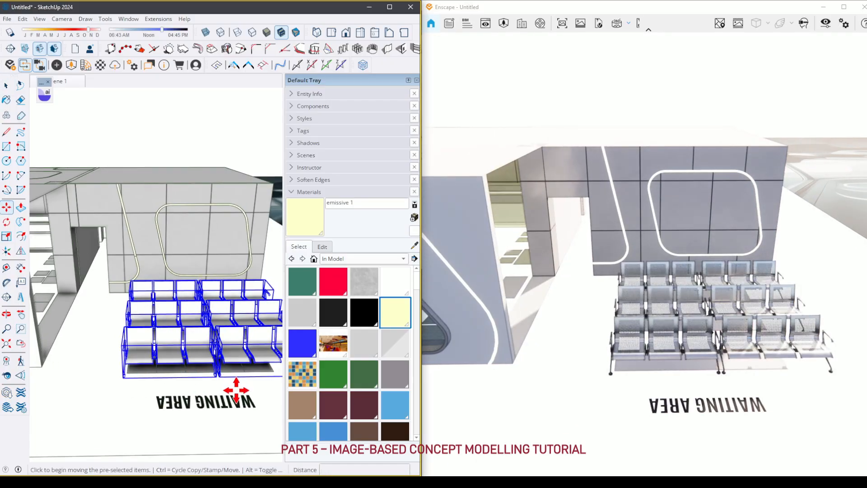
- Shift all six benches sideways so they sit over the waiting area's floor tiles
click(236, 390)
click(207, 386)
key(space)
scroll(170, 340, down, 3)
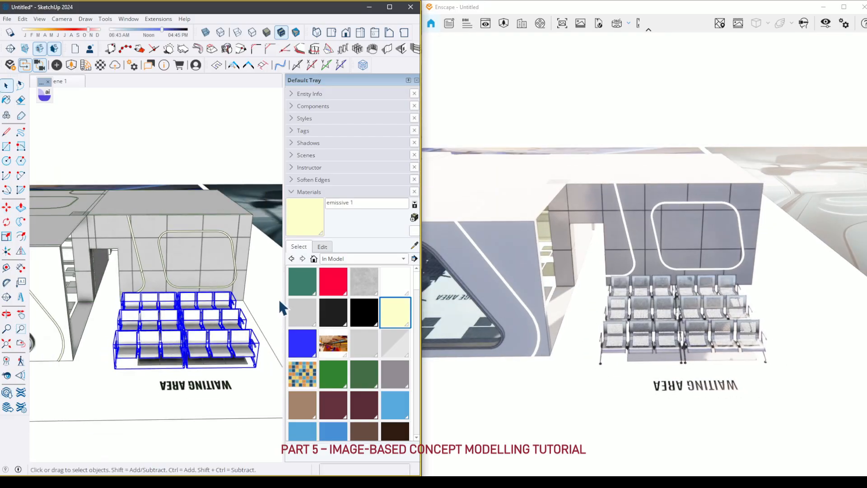
click(279, 302)
key(h)
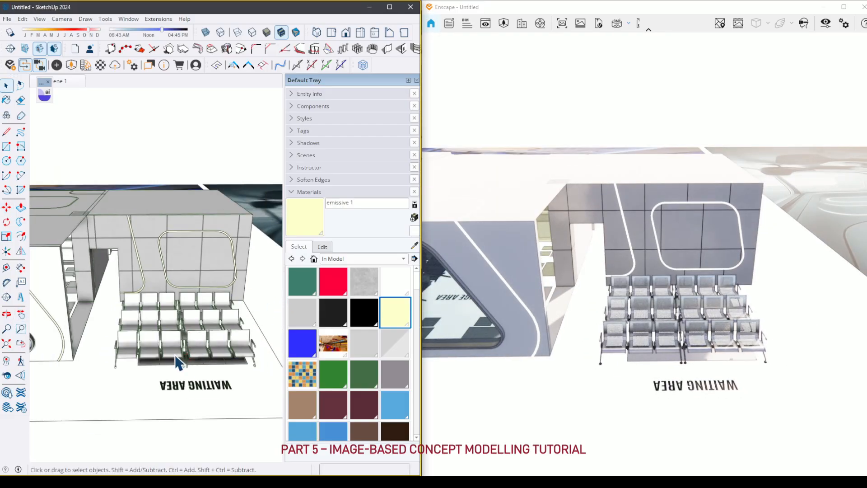
- Paint the lounge front wall around the slanted window red, up to the curved light strip
mouse_move(158, 316)
middle_down()
mouse_move(140, 321)
mouse_move(160, 284)
mouse_move(198, 297)
mouse_move(100, 277)
mouse_move(197, 313)
mouse_move(174, 310)
mouse_move(209, 288)
mouse_move(96, 333)
mouse_move(79, 293)
mouse_move(167, 247)
mouse_move(159, 250)
middle_up()
scroll(65, 283, up, 5)
scroll(167, 248, down, 2)
click(139, 253)
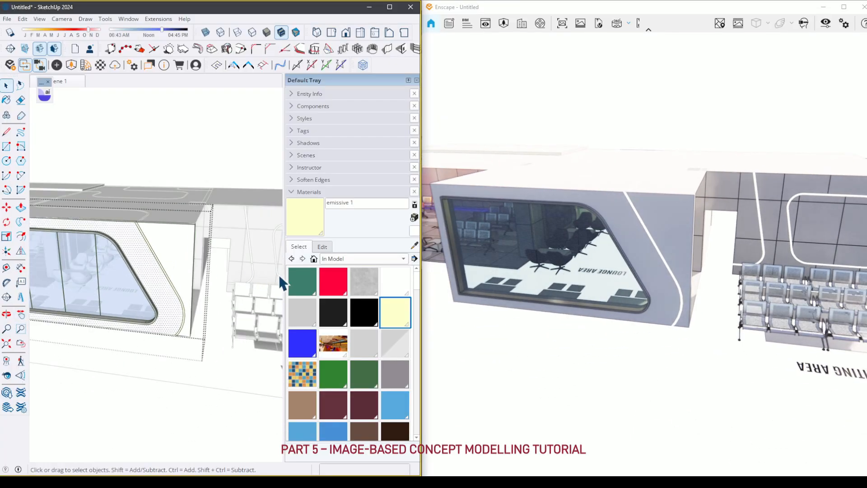
click(325, 282)
click(156, 278)
key(space)
middle_drag(119, 301, 282, 247)
click(219, 127)
middle_drag(156, 231, 86, 268)
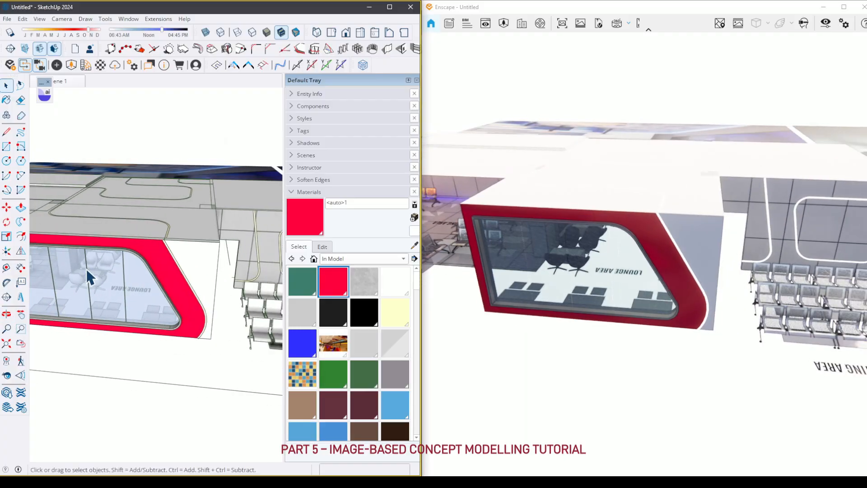
- Copy the dividing wall with its light strips straight up onto the top of the original wall
scroll(88, 268, down, 5)
middle_drag(148, 285, 71, 324)
scroll(139, 292, up, 3)
middle_drag(139, 292, 182, 270)
scroll(182, 270, up, 2)
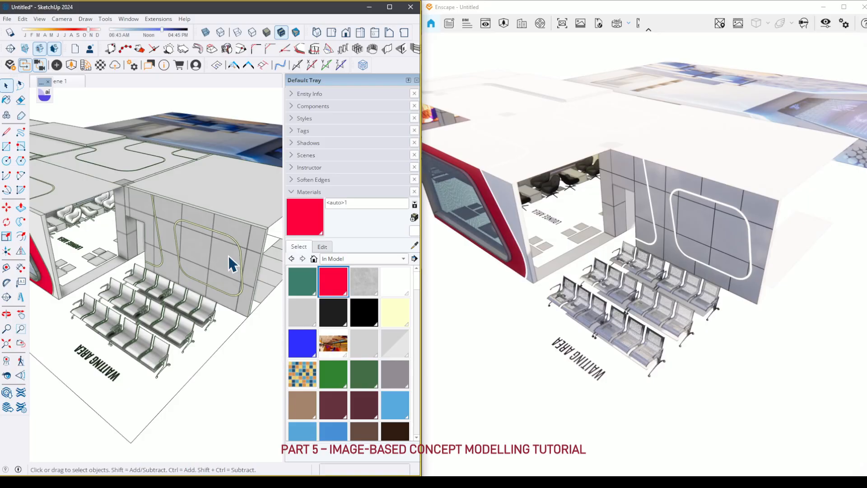
mouse_move(228, 256)
middle_down()
mouse_move(127, 255)
mouse_move(115, 149)
middle_up()
click(186, 188)
middle_drag(186, 188, 215, 311)
click(241, 318)
key(ctrl)
click(257, 212)
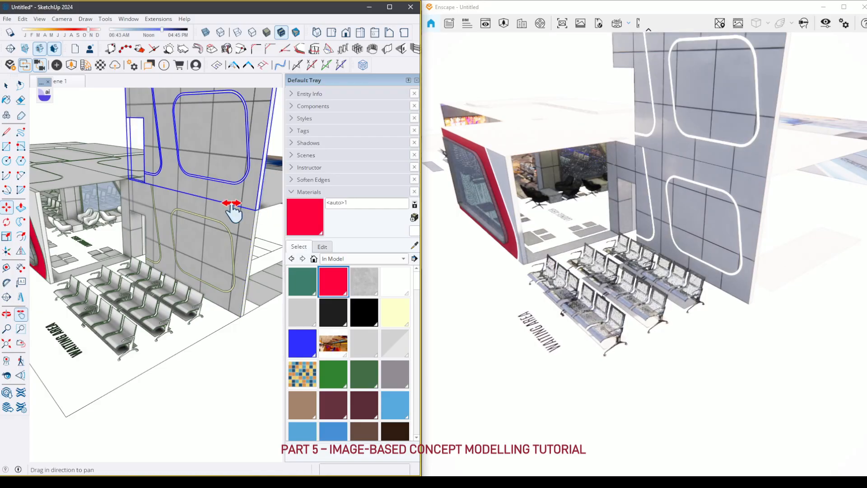
key(space)
mouse_move(232, 206)
shift+middle_down()
mouse_move(204, 286)
mouse_move(198, 276)
shift+middle_up()
- Rotate the upper wall copy 90 degrees to lie flat as a ceiling over the waiting area benches
key(m)
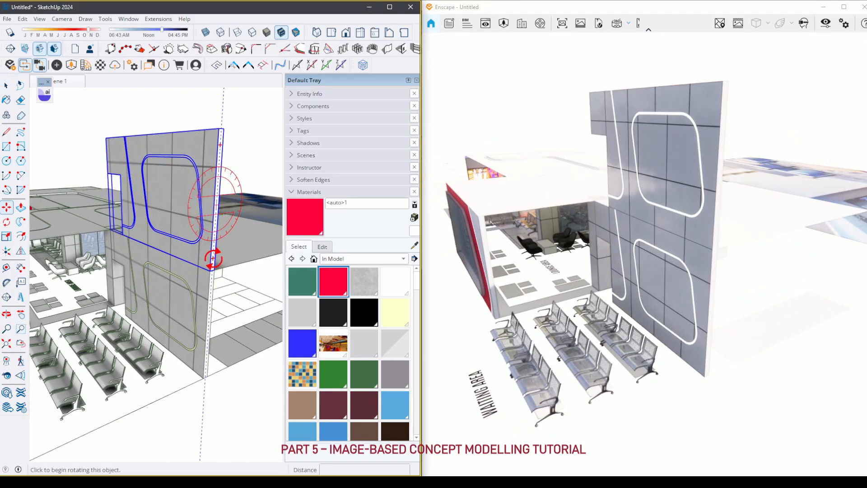
click(214, 258)
click(250, 215)
- Move the flat ceiling panel so its outer corner meets the dividing wall's outer top corner
click(258, 208)
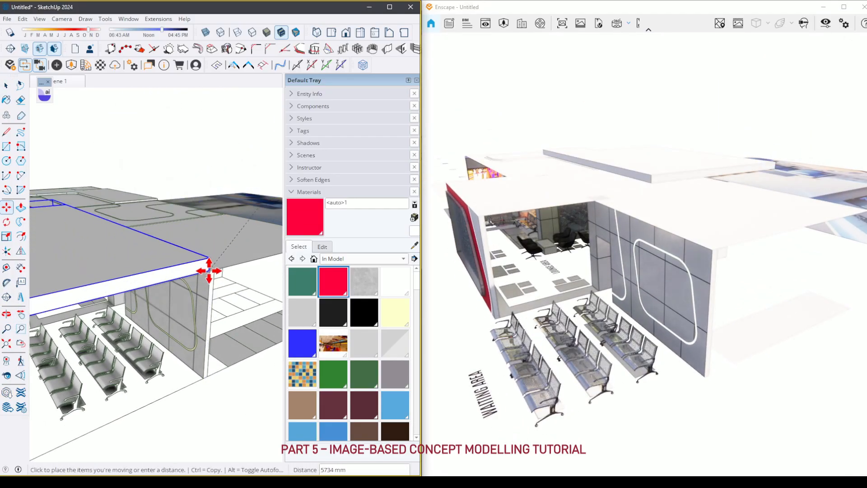
middle_drag(203, 277, 163, 256)
click(252, 349)
shift+middle_drag(231, 345, 221, 329)
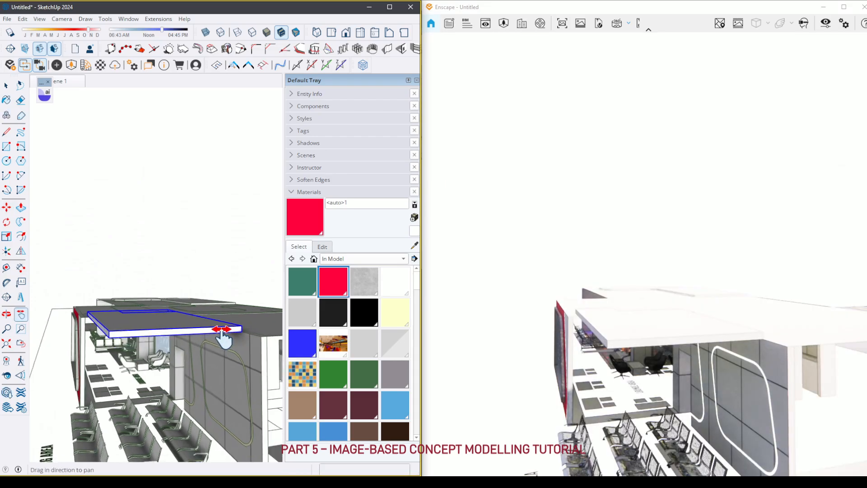
scroll(189, 316, up, 5)
click(163, 290)
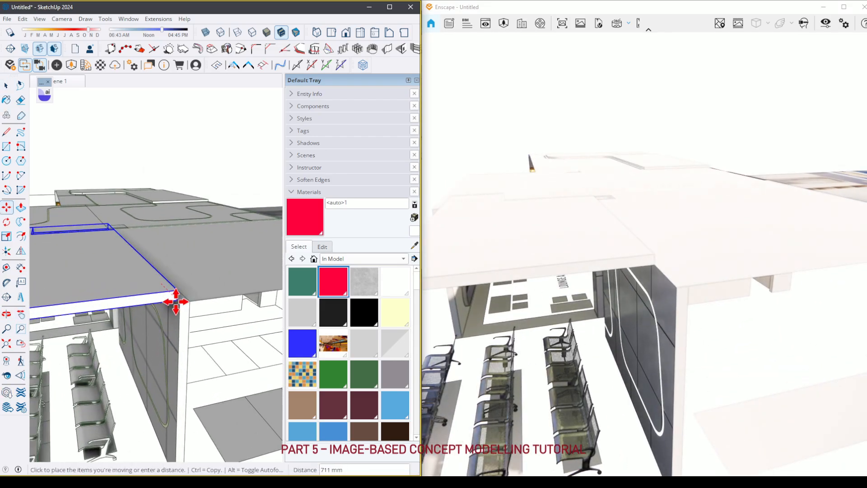
click(178, 304)
key(space)
- Move the waiting area ceiling panel 600 mm horizontally away from the dividing wall
scroll(178, 304, down, 4)
middle_drag(178, 304, 177, 208)
scroll(205, 203, up, 4)
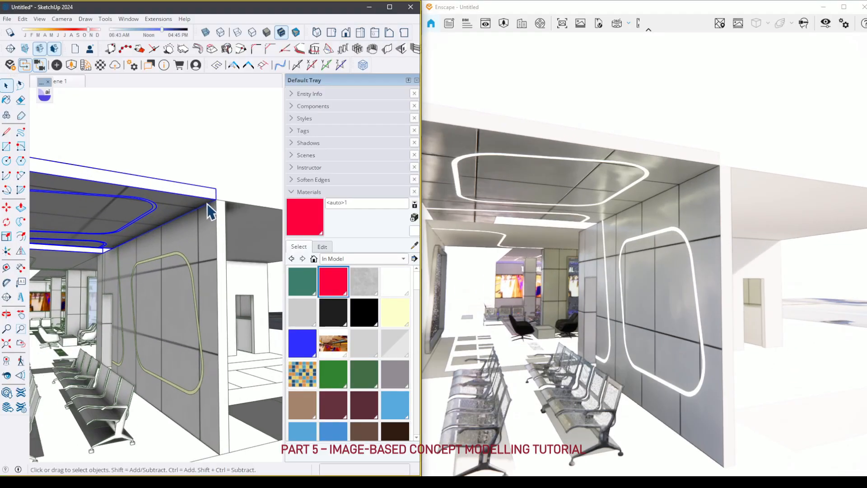
key(m)
click(214, 202)
text(60)
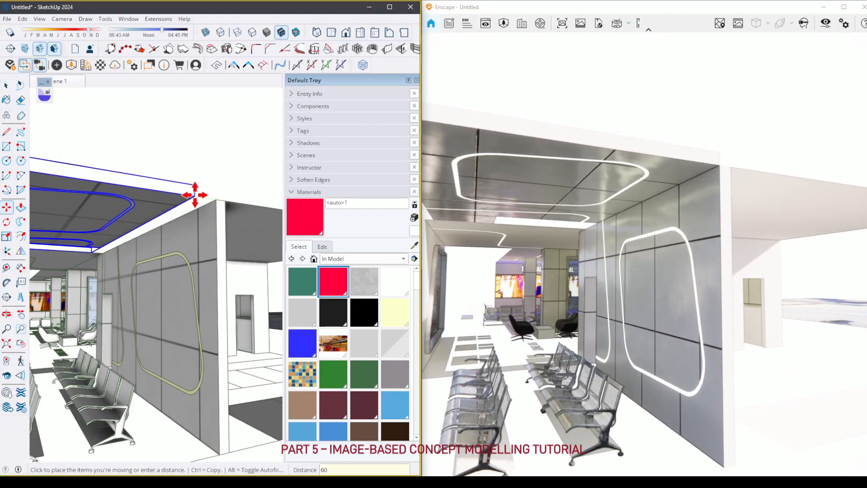
text(0)
key(Return)
mouse_move(194, 194)
middle_down()
mouse_move(83, 264)
mouse_move(115, 238)
mouse_move(107, 232)
middle_up()
key(space)
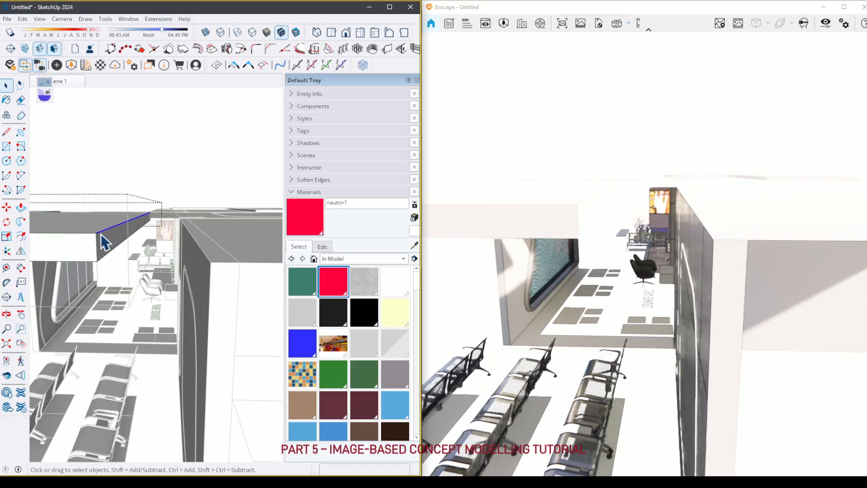
- Try to reshape the ceiling panel's side by copying its top edge downward and using Follow Me, and undo the change
key(m)
key(ctrl)
click(97, 234)
click(97, 247)
key(f)
click(105, 240)
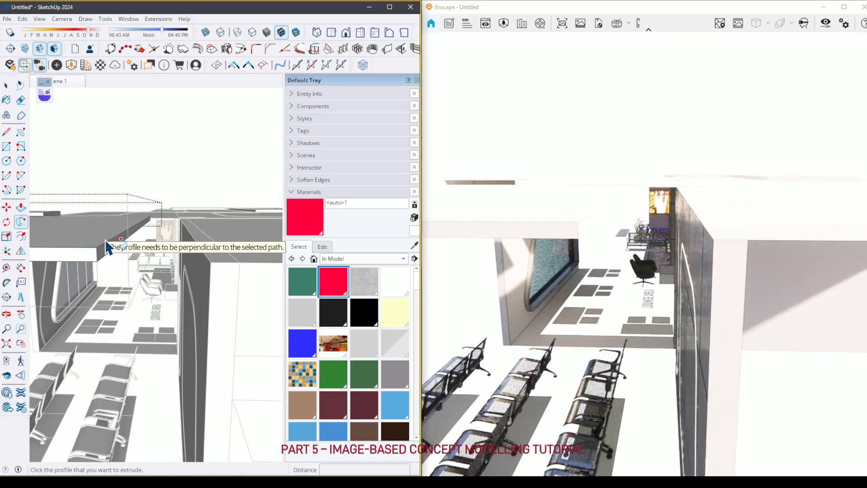
key(ctrl+z)
- Raise the top face of the dividing wall 600 mm above the waiting area ceiling
mouse_move(206, 273)
middle_down()
mouse_move(242, 199)
mouse_move(265, 193)
mouse_move(232, 178)
mouse_move(138, 187)
mouse_move(195, 282)
mouse_move(218, 253)
middle_up()
key(p)
text(6)
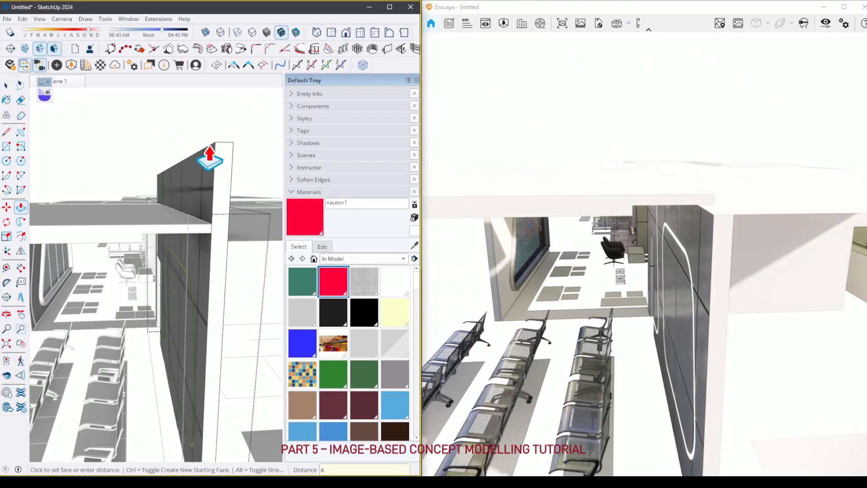
text(00)
key(Return)
key(space)
- Raise the top face of the square columns so they project above the roof like the dividing wall
click(204, 131)
middle_drag(126, 149, 197, 339)
double_click(153, 246)
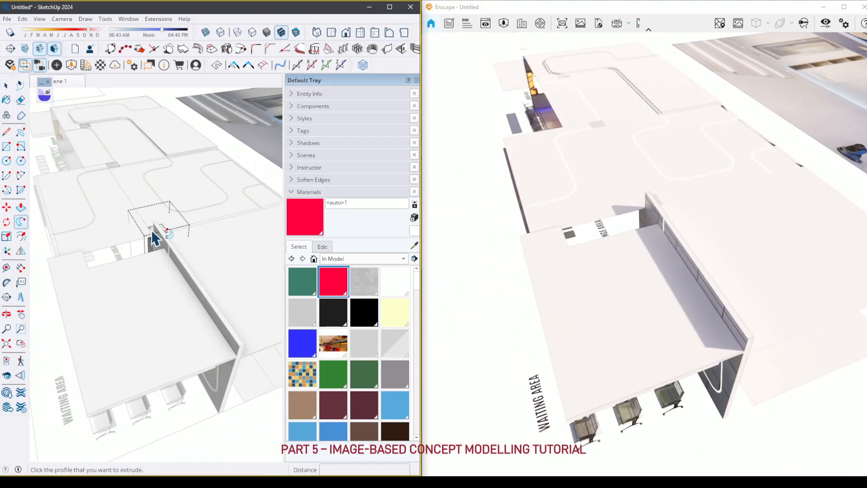
key(p)
click(151, 229)
key(space)
click(243, 410)
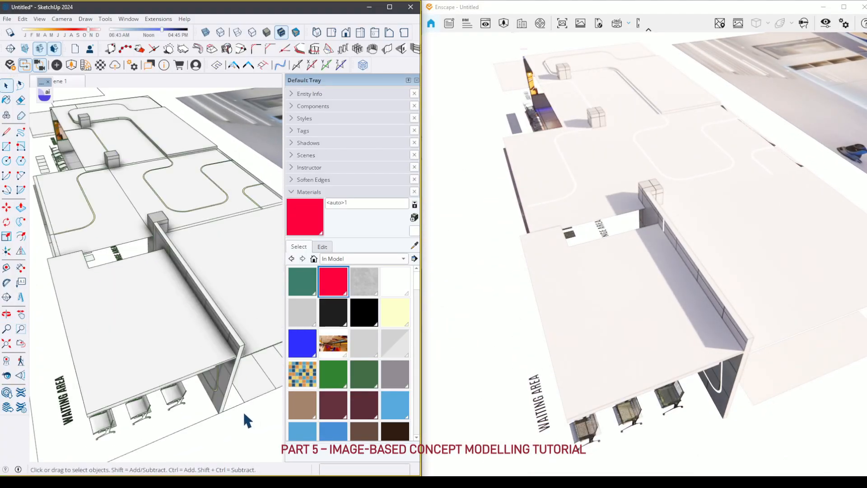
- Paint the recessed ceiling strip between the waiting area ceiling panel and the dividing wall with EMISSIVE 2
middle_drag(243, 410, 99, 210)
scroll(170, 231, up, 5)
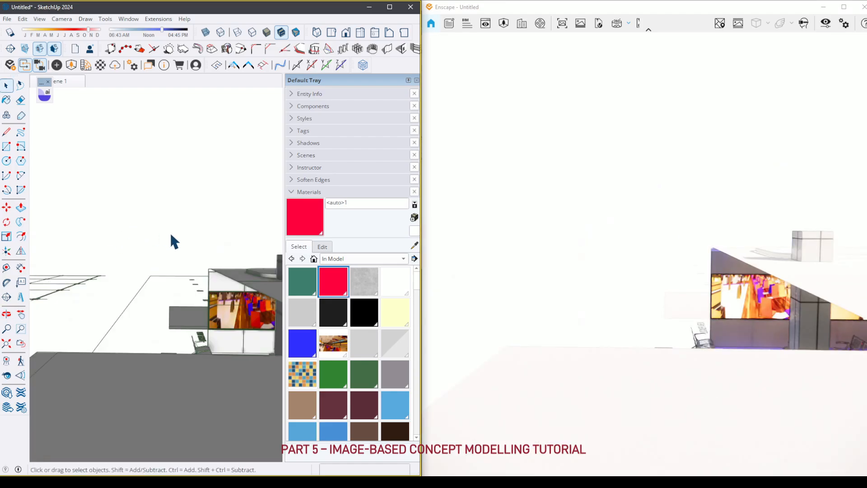
scroll(170, 231, down, 8)
scroll(174, 249, up, 2)
middle_drag(175, 249, 156, 186)
scroll(262, 232, up, 3)
scroll(213, 203, up, 4)
double_click(155, 186)
click(155, 186)
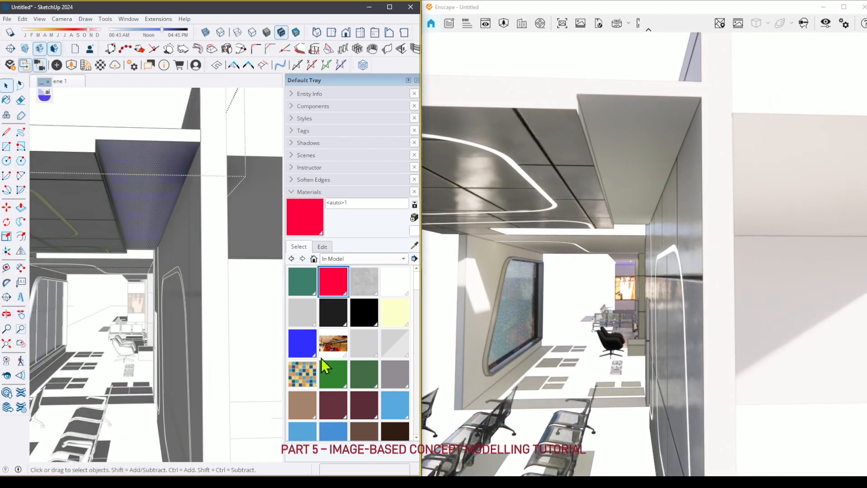
click(299, 342)
click(180, 196)
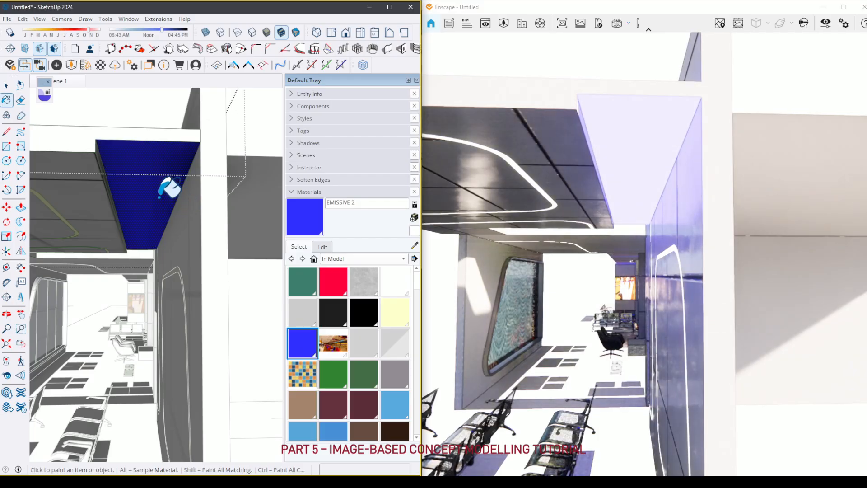
- Extend the recessed side of the waiting area ceiling panel to the adjoining roof's edge, filling the notch near the doorway
mouse_move(171, 141)
middle_down()
mouse_move(135, 247)
mouse_move(177, 233)
mouse_move(226, 246)
mouse_move(190, 203)
mouse_move(159, 246)
mouse_move(168, 234)
middle_up()
scroll(168, 234, down, 2)
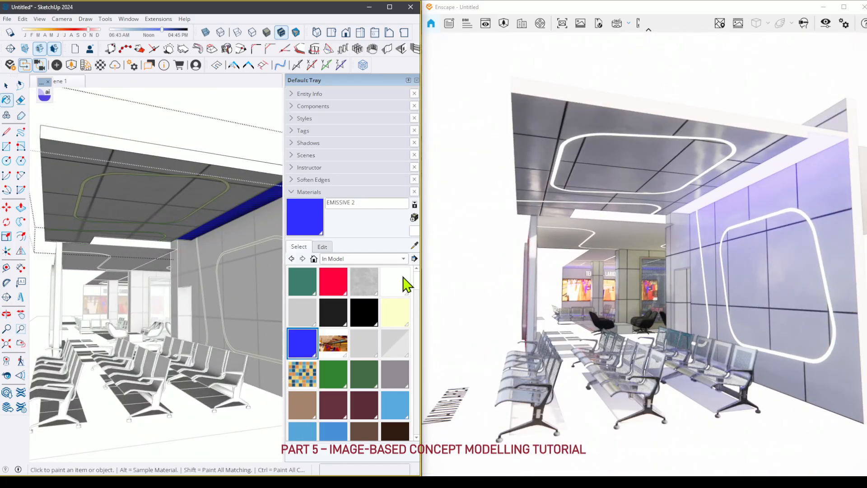
mouse_move(206, 201)
middle_down()
mouse_move(197, 179)
mouse_move(224, 148)
mouse_move(213, 164)
mouse_move(236, 337)
mouse_move(160, 289)
mouse_move(251, 274)
middle_up()
scroll(236, 338, down, 3)
mouse_move(251, 274)
shift+middle_down()
mouse_move(254, 286)
mouse_move(169, 279)
mouse_move(241, 251)
shift+middle_up()
scroll(169, 279, up, 4)
key(space)
key(space)
key(p)
click(241, 243)
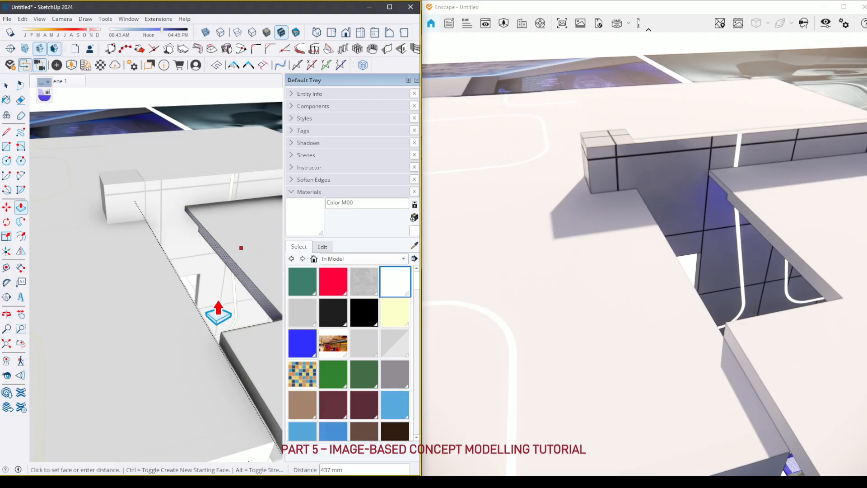
click(218, 333)
key(space)
middle_drag(212, 330, 196, 323)
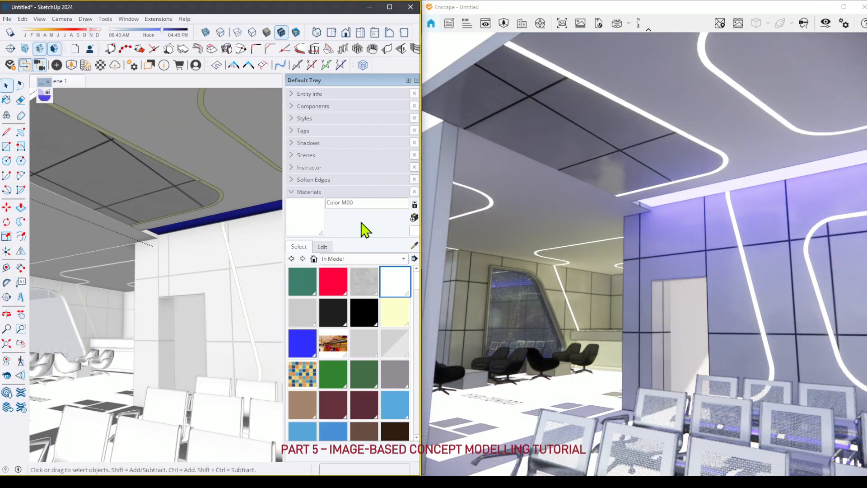
- Paint the remaining dark tiled part of the waiting area ceiling's underside with Color M00
key(b)
scroll(179, 192, up, 3)
click(168, 203)
- Draw lines on the adjoining ceiling's underside from the light strip's end around to the wall corner, and save the model
mouse_move(154, 228)
middle_down()
mouse_move(184, 188)
mouse_move(204, 189)
middle_up()
scroll(163, 214, up, 3)
scroll(167, 204, up, 2)
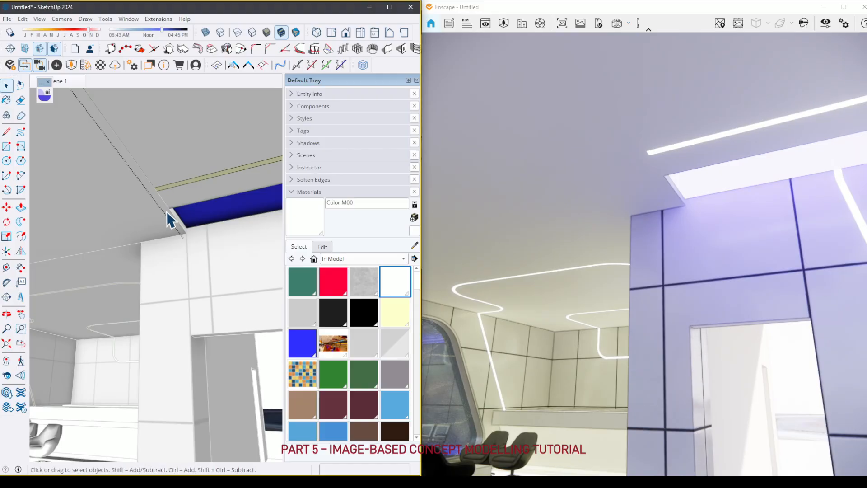
double_click(93, 207)
scroll(95, 207, up, 1)
click(126, 199)
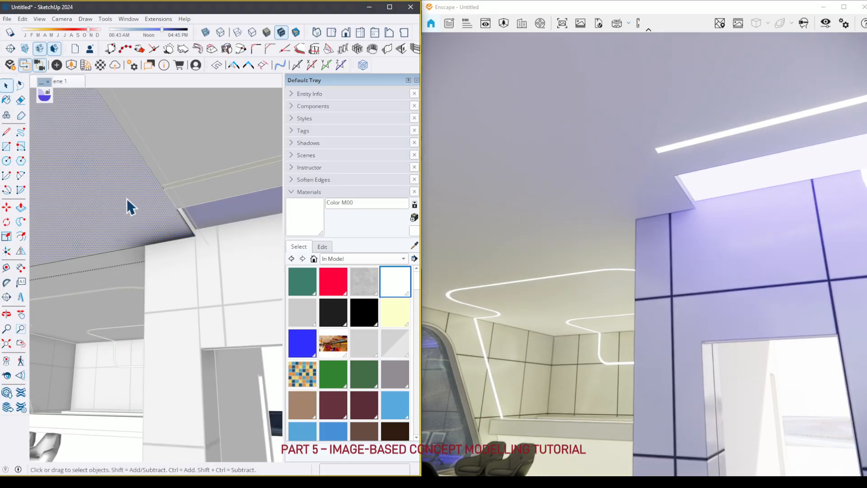
click(146, 243)
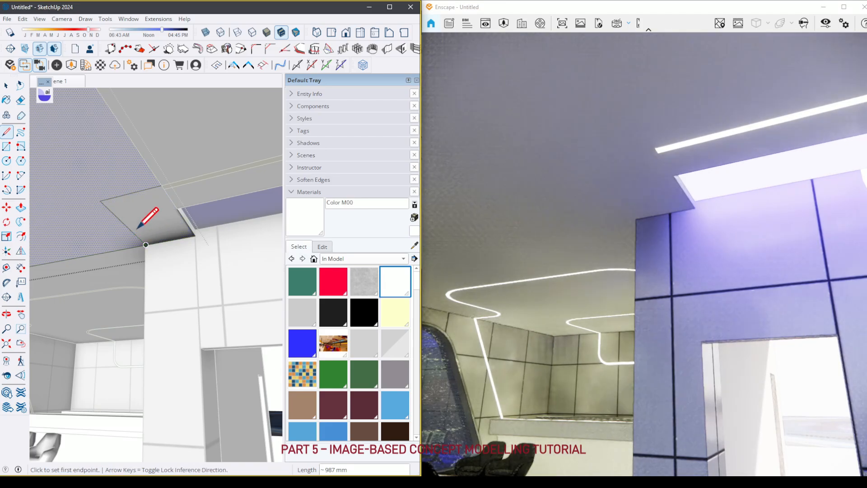
key(space)
click(118, 205)
key(ctrl+s)
- Round the outer corner of the new ceiling outline with a tangent arc
scroll(118, 205, up, 2)
click(19, 176)
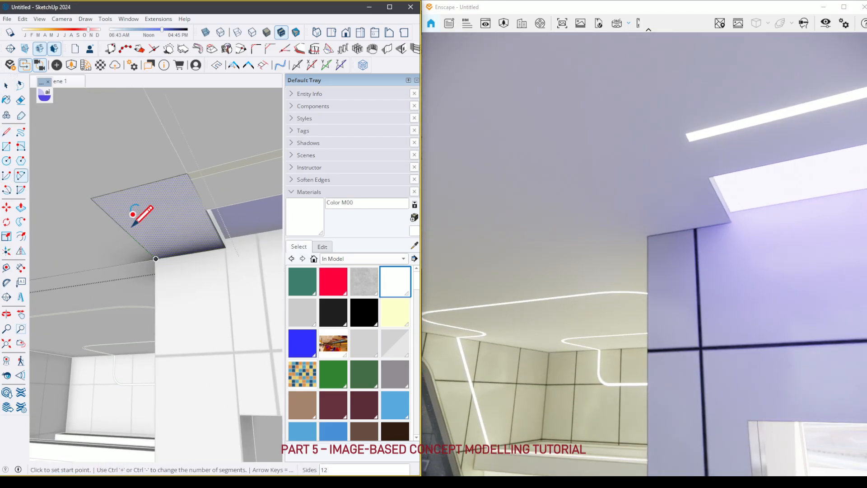
double_click(153, 182)
key(space)
- Offset the rounded outline to form a curved strip continuing the existing ceiling light at the same width
click(180, 175)
shift+click(145, 184)
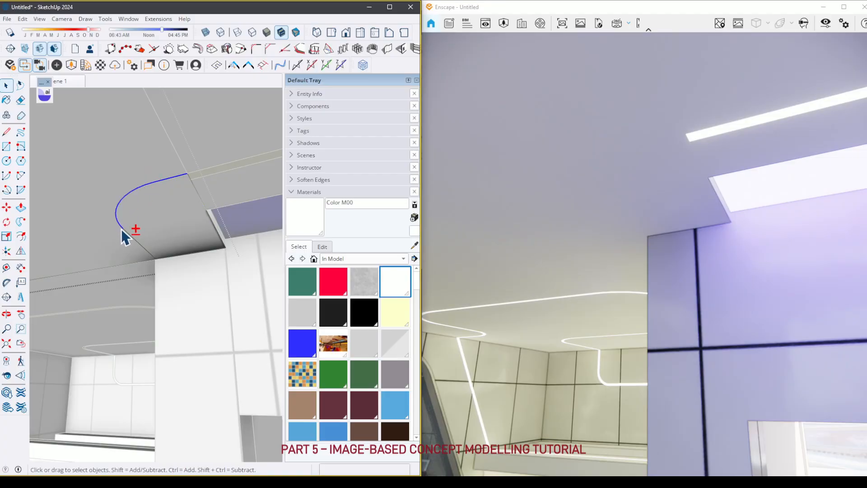
shift+click(126, 232)
click(20, 237)
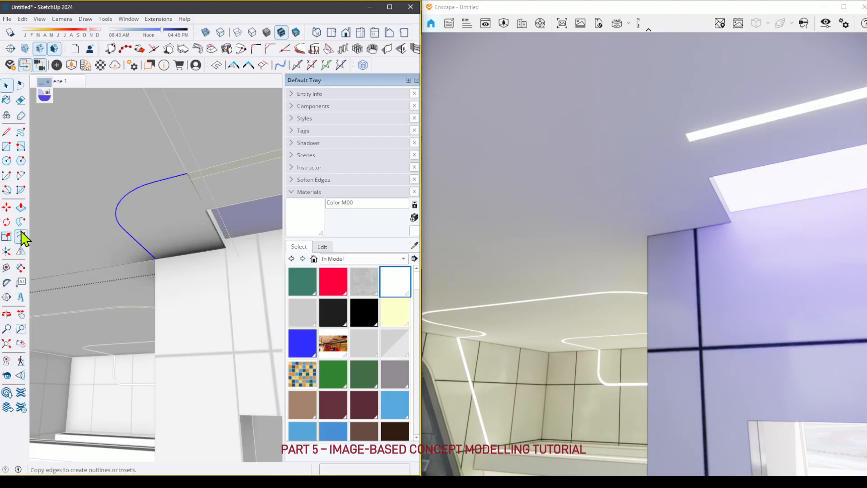
click(194, 186)
scroll(204, 196, up, 1)
key(space)
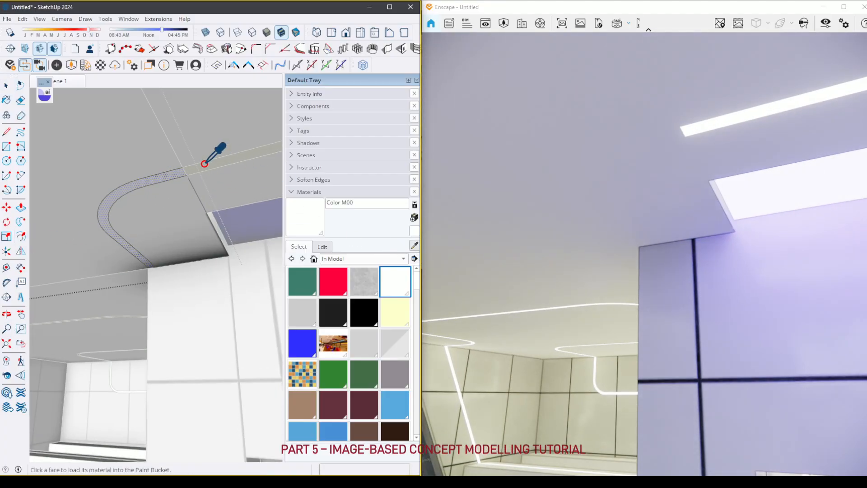
- Paint the new curved ceiling strip with the emissive 1 material
scroll(167, 181, up, 2)
key(space)
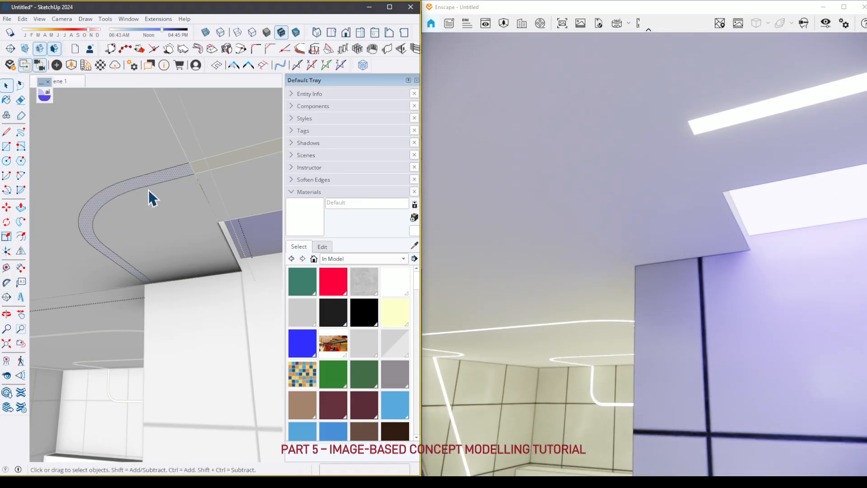
click(149, 189)
click(148, 181)
click(165, 180)
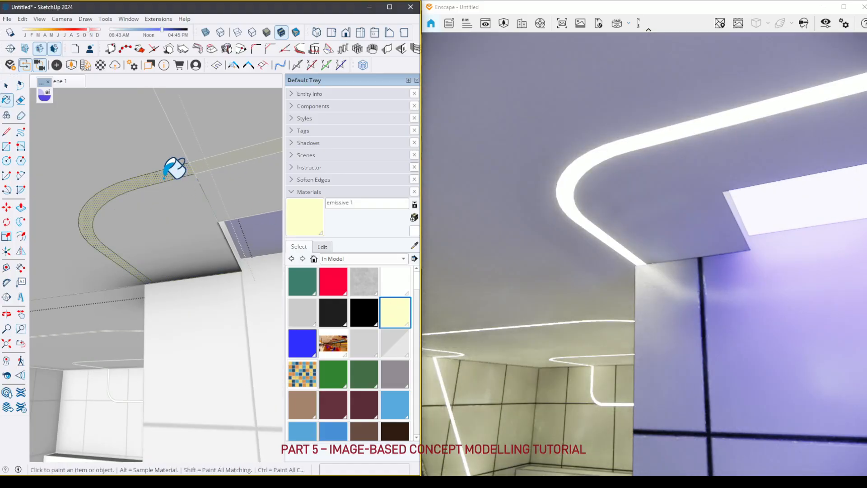
key(space)
scroll(162, 185, down, 2)
key(Escape)
- Examine the curved light strip where it meets the wall corner and how it continues across the waiting area ceiling
scroll(162, 262, down, 1)
middle_drag(162, 262, 310, 248)
scroll(155, 267, up, 1)
scroll(162, 260, up, 2)
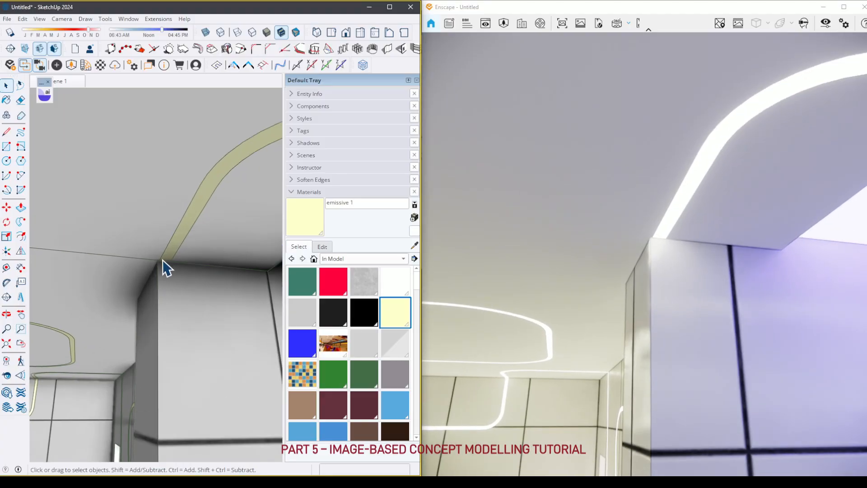
scroll(160, 266, down, 1)
middle_drag(160, 266, 59, 273)
scroll(119, 275, down, 1)
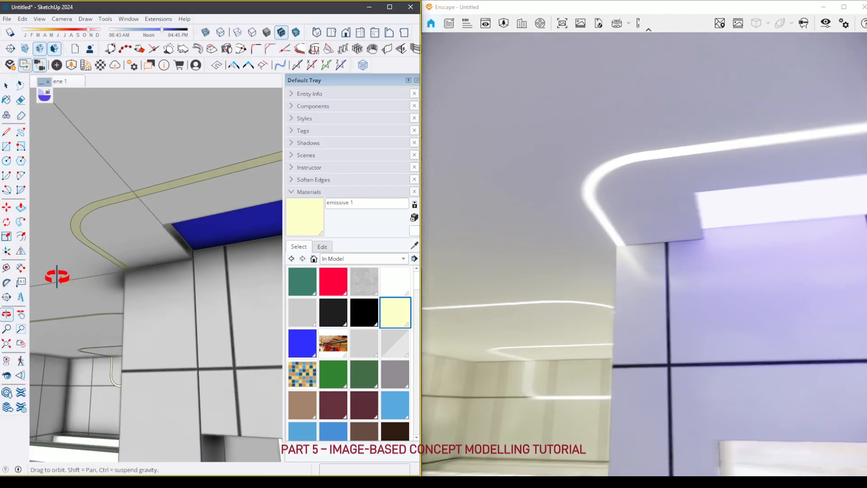
scroll(147, 243, down, 5)
scroll(147, 243, down, 4)
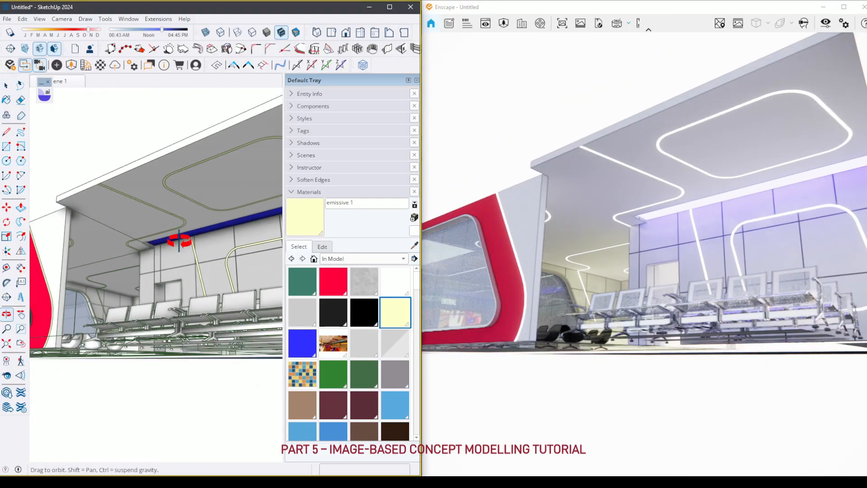
- Push the waiting area ceiling's front edge inward to line up with the red-framed window wall
key(p)
click(50, 229)
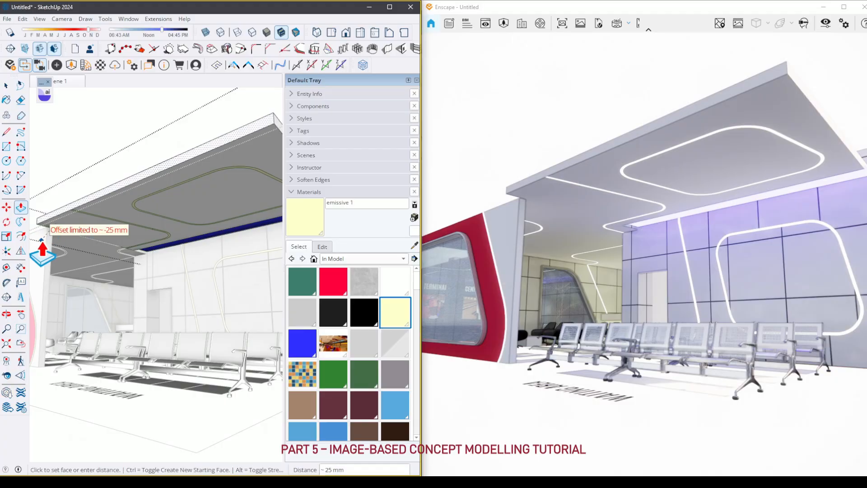
click(51, 237)
key(space)
click(65, 152)
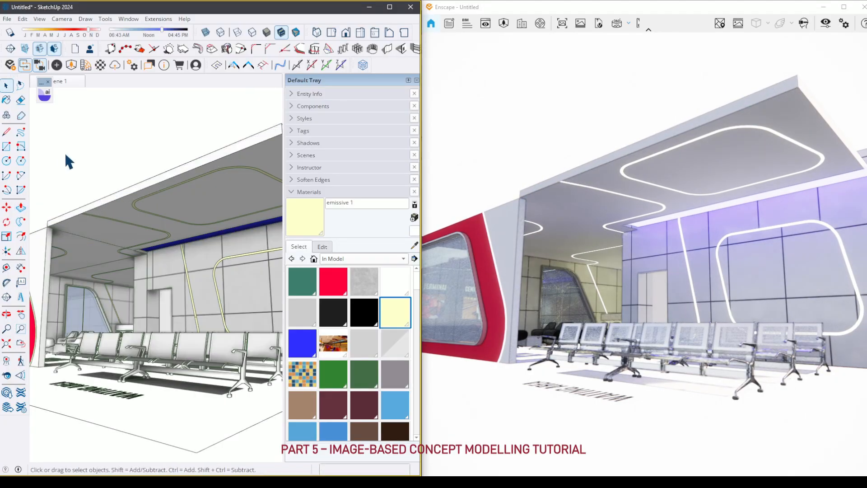
- Raise the top of the red-framed window wall above the waiting area roof
middle_drag(105, 208, 197, 382)
double_click(81, 318)
key(p)
click(78, 308)
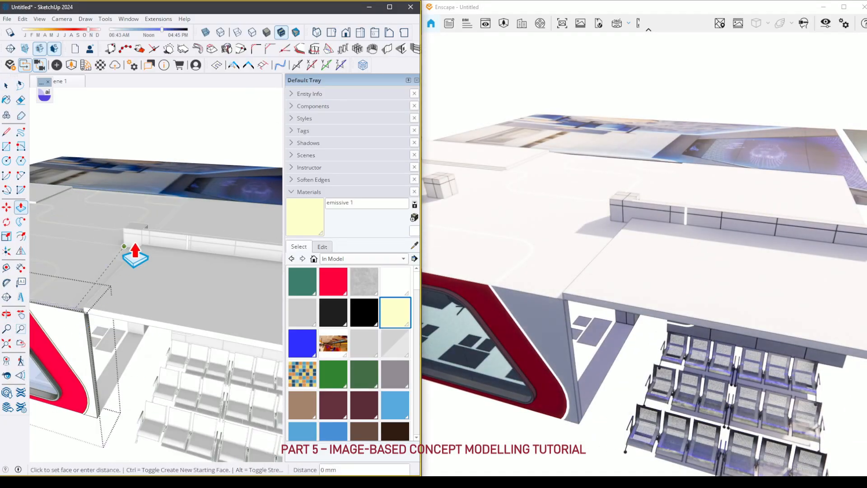
click(155, 250)
key(space)
- Move the outer end of the rounded ceiling light loop inward, away from the ceiling panel's end
mouse_move(154, 160)
middle_down()
mouse_move(129, 332)
mouse_move(159, 264)
mouse_move(72, 141)
mouse_move(120, 151)
mouse_move(122, 170)
mouse_move(219, 162)
mouse_move(218, 174)
mouse_move(228, 174)
mouse_move(214, 207)
mouse_move(223, 183)
middle_up()
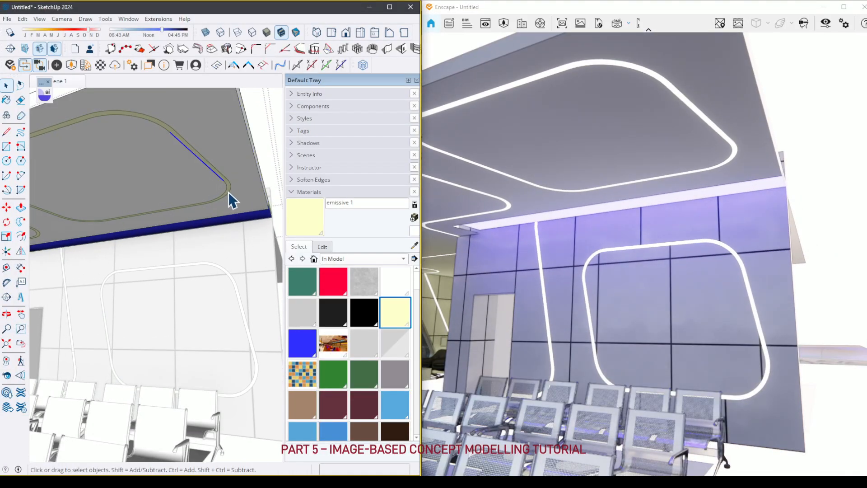
shift+click(224, 175)
shift+click(169, 125)
key(m)
click(197, 150)
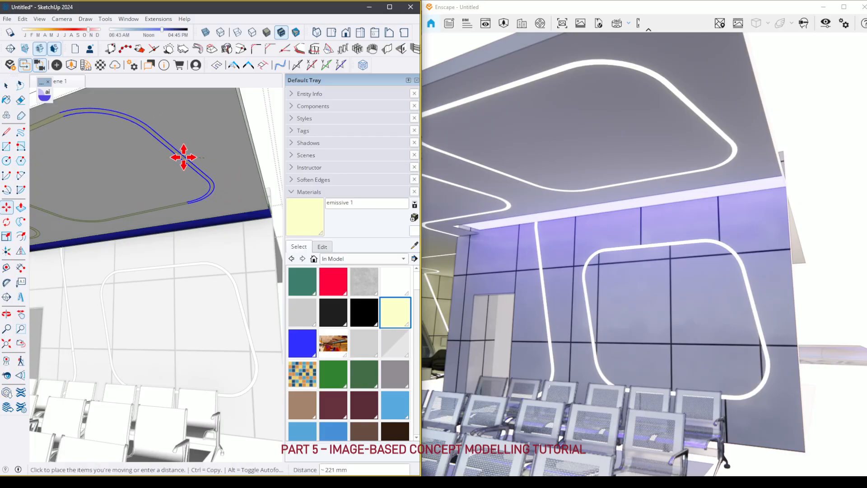
- Copy the ceiling panel's outer end edge 600 mm inward across its underside
key(ctrl)
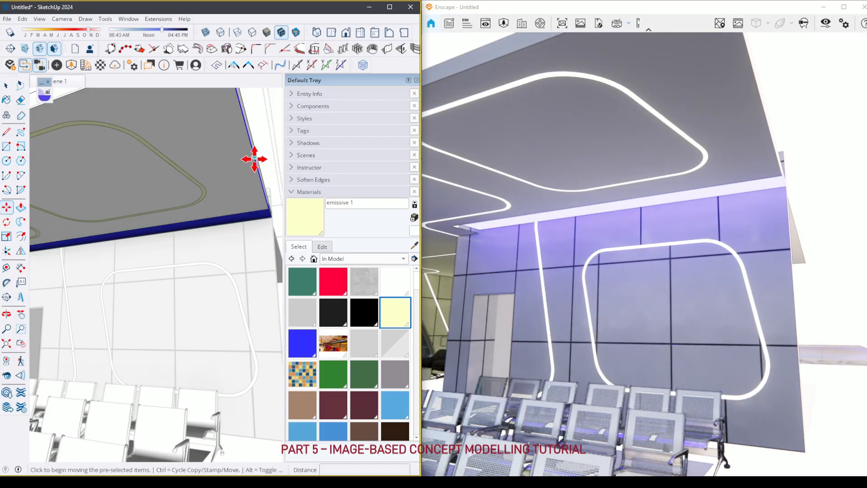
text(600)
key(Return)
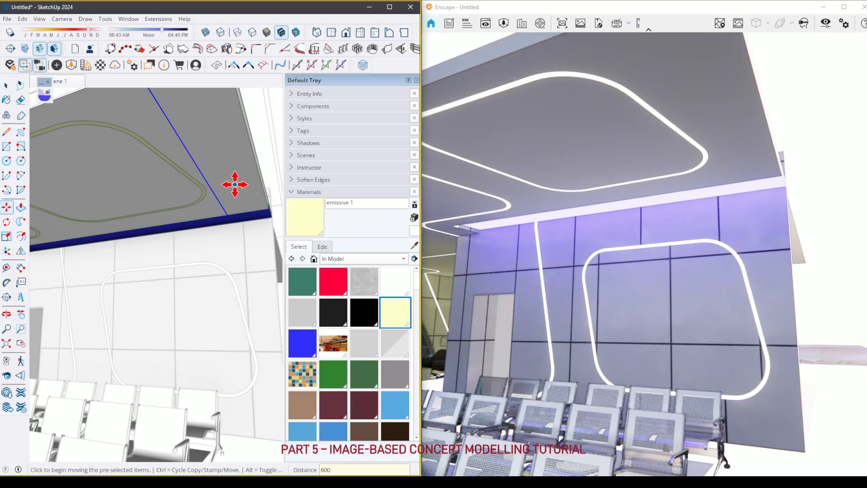
- Recess the strip at the ceiling panel's outer end by 75 mm and paint it with EMISSIVE 2
middle_drag(235, 185, 171, 180)
key(p)
click(236, 181)
click(278, 177)
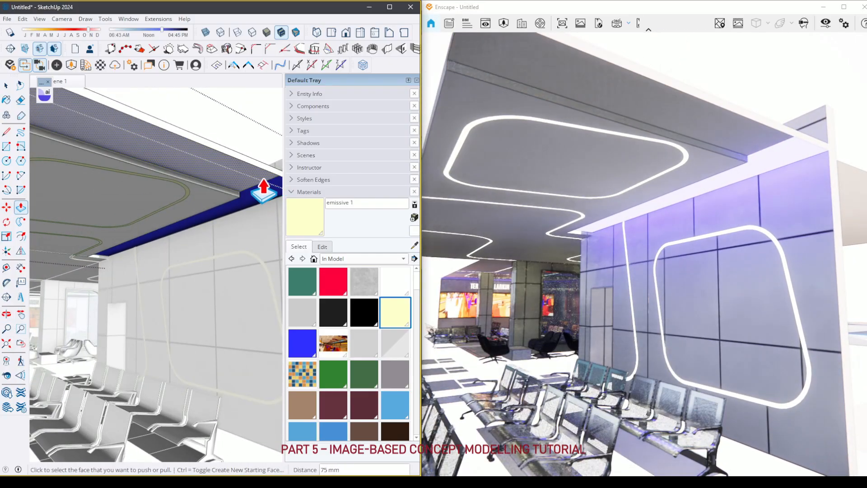
key(space)
click(282, 181)
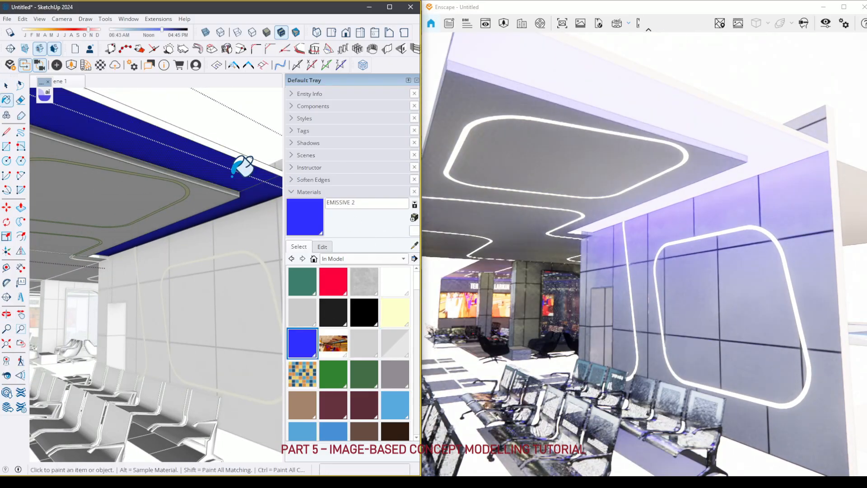
- Examine the lit waiting area from several angles, including the ceiling, the dividing wall and its doorway
mouse_move(240, 167)
middle_down()
mouse_move(215, 195)
mouse_move(349, 183)
mouse_move(351, 193)
mouse_move(305, 195)
middle_up()
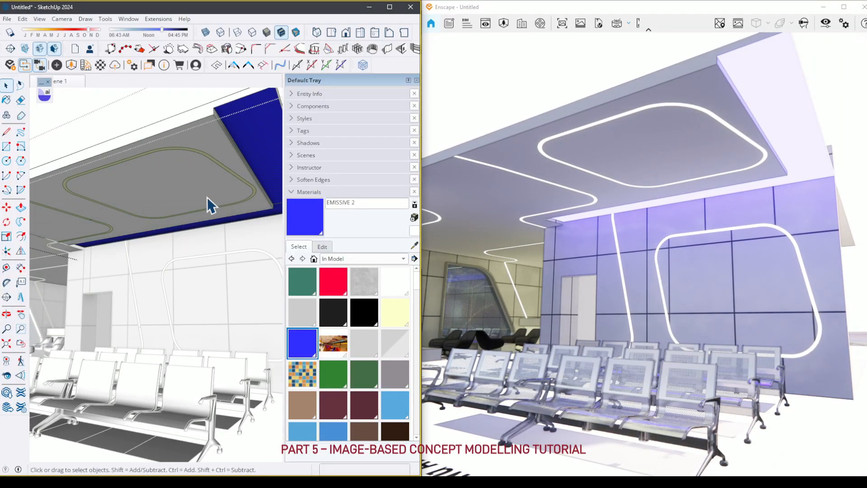
mouse_move(207, 197)
middle_down()
mouse_move(58, 257)
mouse_move(20, 202)
mouse_move(131, 234)
mouse_move(89, 242)
mouse_move(240, 199)
mouse_move(178, 209)
mouse_move(182, 242)
middle_up()
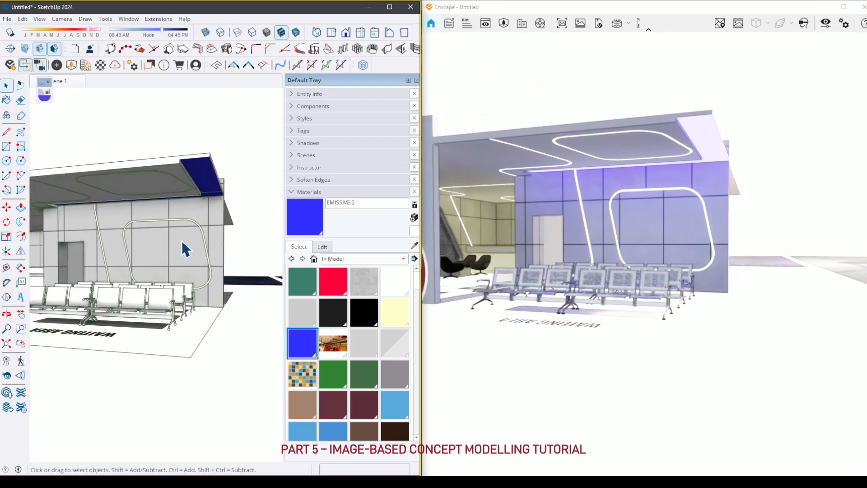
scroll(181, 240, up, 3)
shift+middle_drag(110, 155, 169, 194)
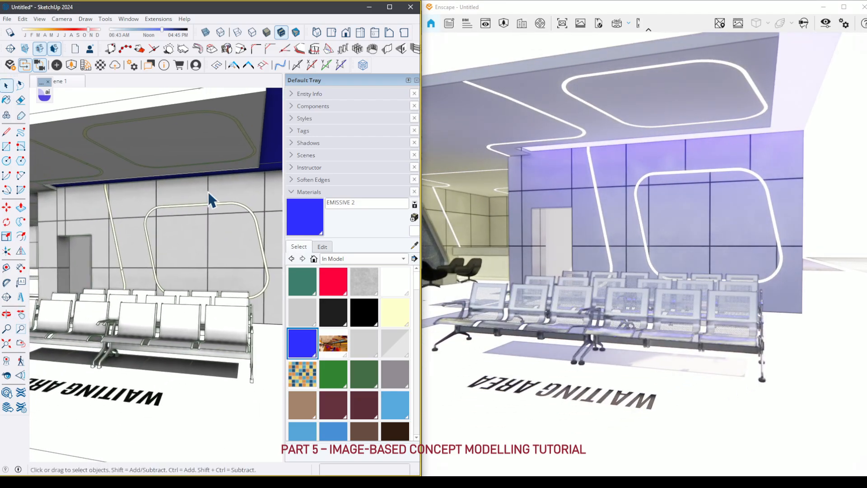
scroll(207, 192, down, 2)
middle_drag(123, 215, 224, 217)
scroll(91, 235, up, 5)
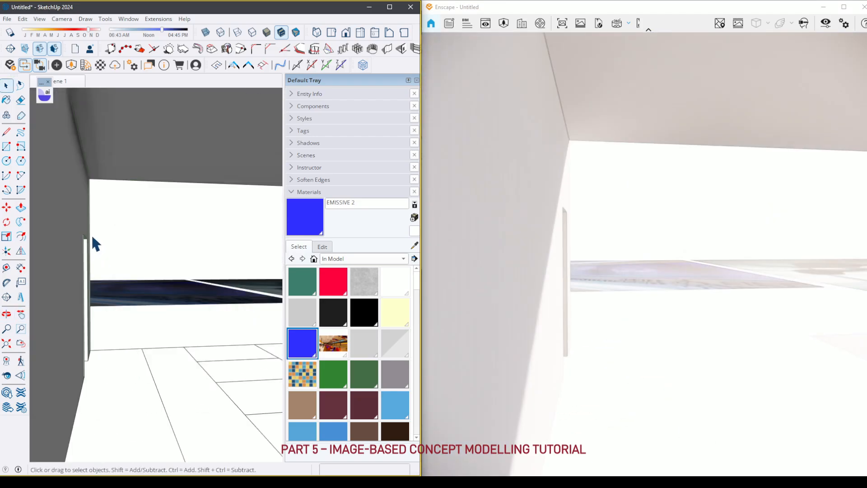
scroll(91, 234, down, 5)
scroll(94, 210, up, 2)
scroll(96, 205, down, 2)
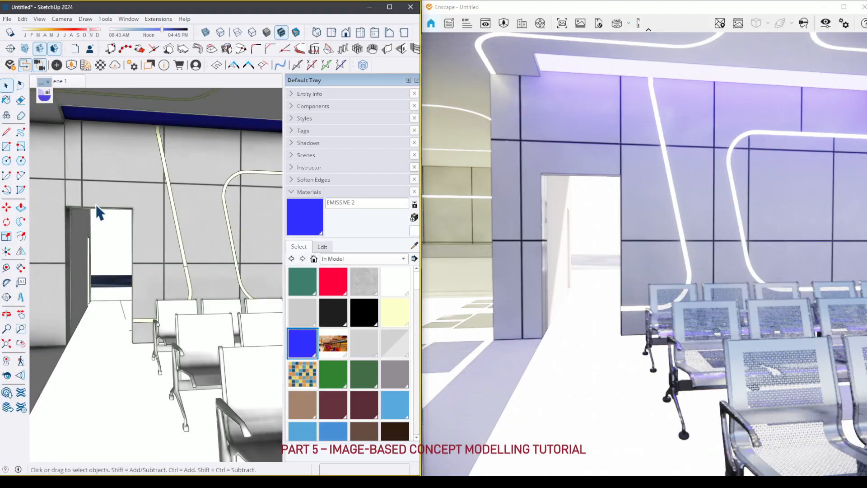
scroll(72, 187, up, 2)
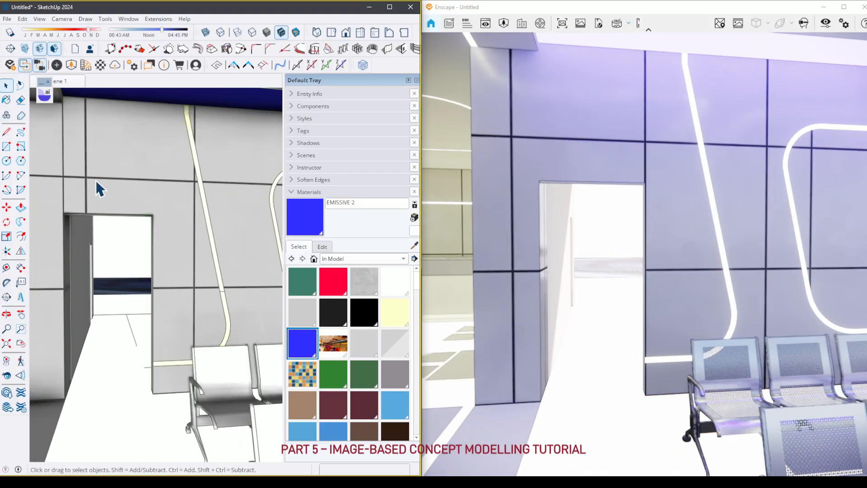
- Save the model and examine the dividing wall, its doorway and the waiting area seating from near and far
key(ctrl+s)
scroll(96, 179, down, 1)
mouse_move(96, 180)
shift+middle_down()
mouse_move(162, 179)
mouse_move(233, 196)
mouse_move(121, 188)
shift+middle_up()
scroll(121, 194, down, 6)
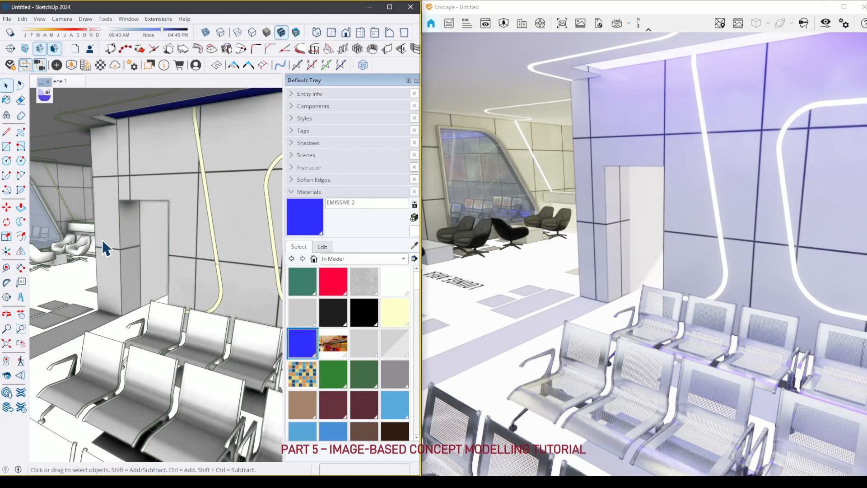
middle_drag(102, 240, 175, 224)
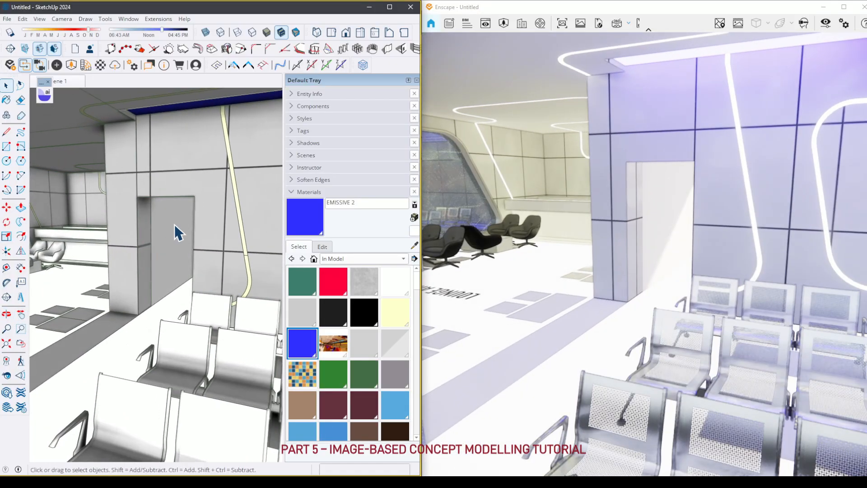
scroll(171, 205, up, 2)
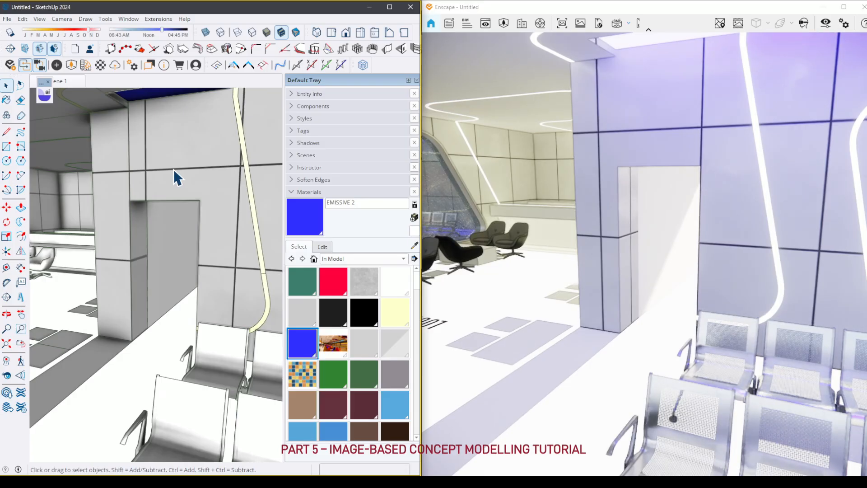
scroll(176, 153, down, 2)
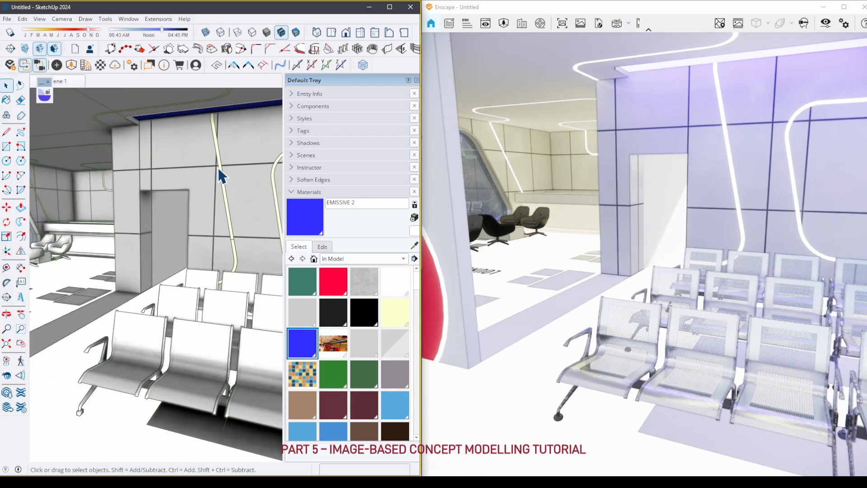
scroll(188, 177, up, 3)
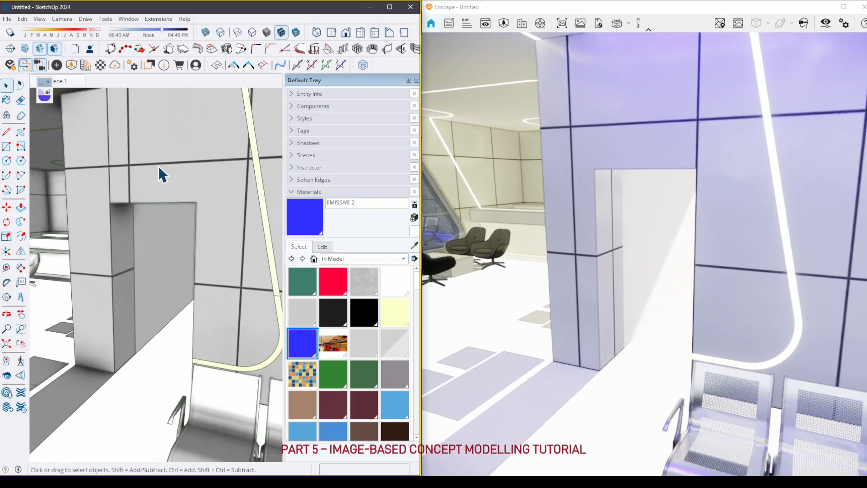
scroll(153, 158, down, 2)
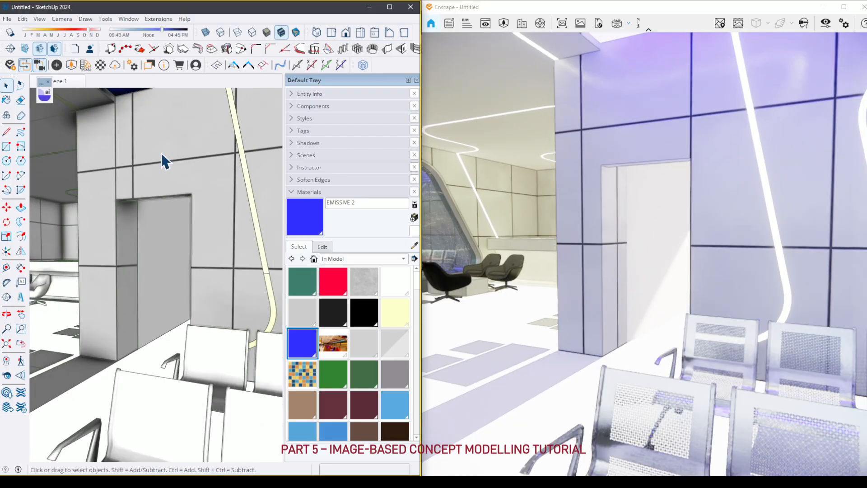
scroll(161, 153, down, 5)
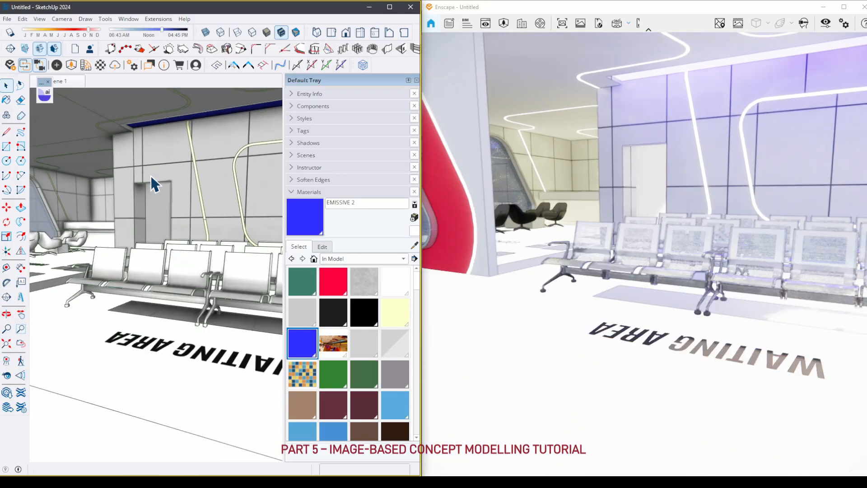
scroll(151, 176, down, 6)
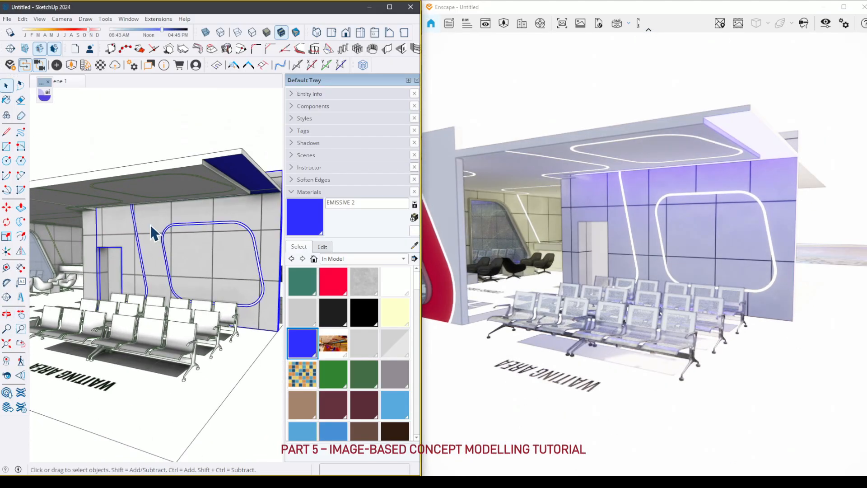
- Paint the dividing wall's face behind the waiting area seats with the red <auto>1 material
mouse_move(153, 215)
shift+middle_down()
mouse_move(145, 216)
mouse_move(156, 212)
shift+middle_up()
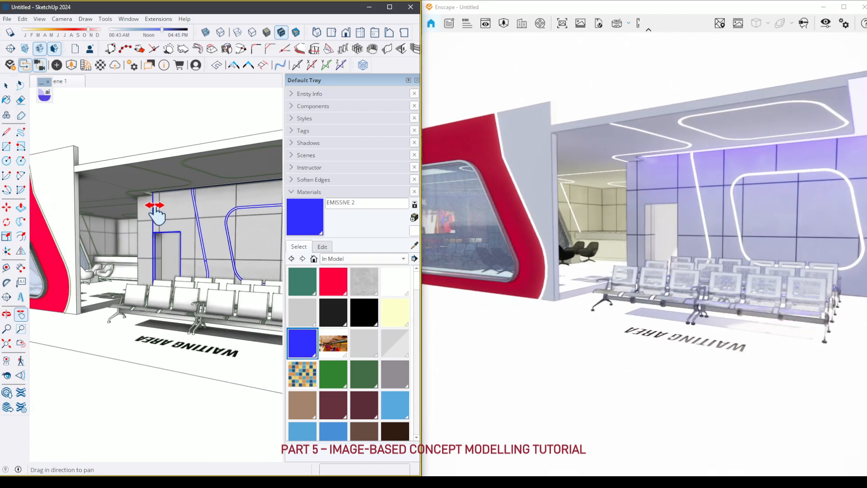
double_click(169, 210)
click(333, 281)
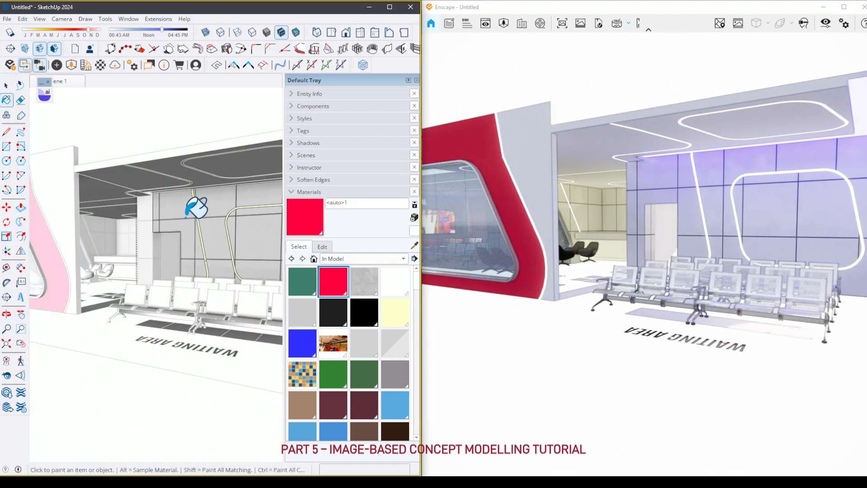
click(211, 204)
scroll(223, 228, down, 3)
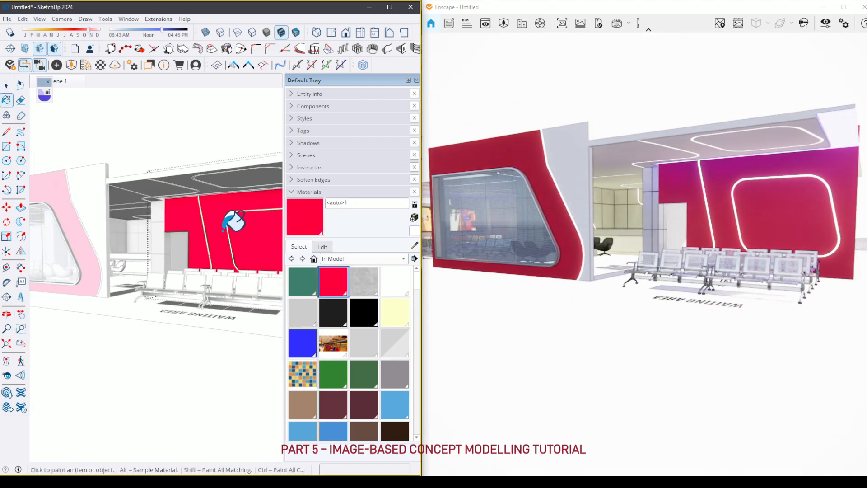
- Apply the same red material to the narrow end section of the dividing wall beside the doorway
key(space)
click(169, 112)
scroll(147, 190, up, 3)
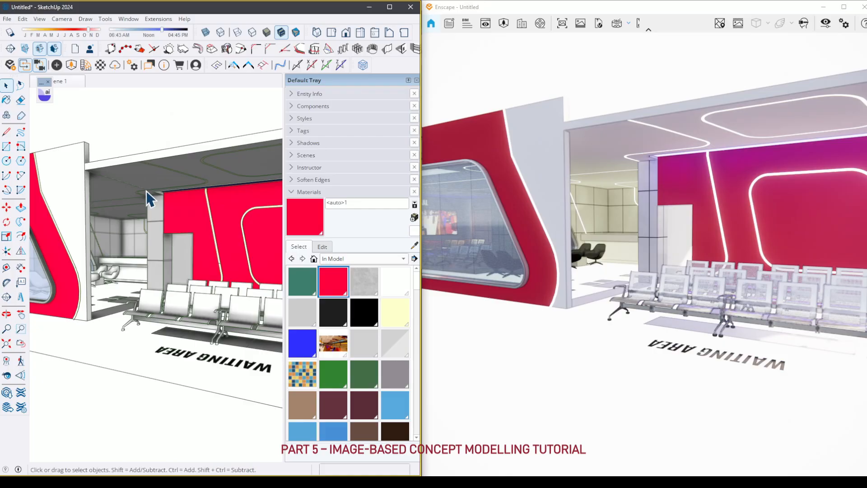
right_click(159, 214)
click(192, 270)
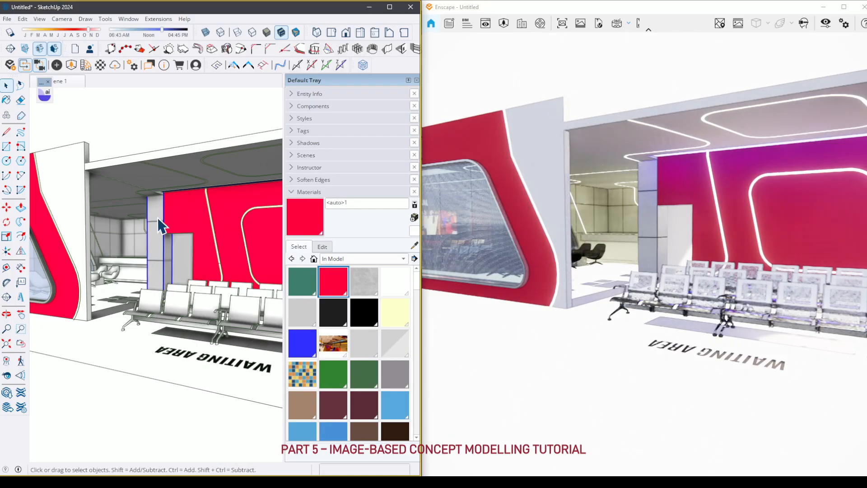
key(space)
click(151, 120)
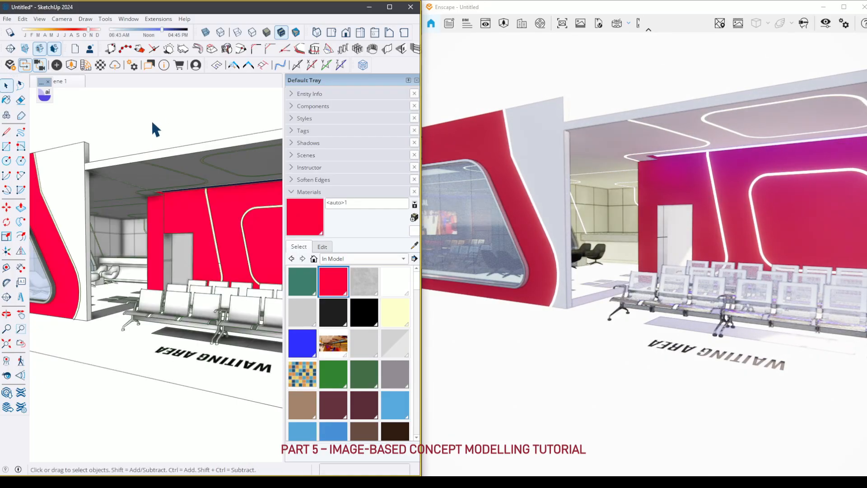
- Close the opening in the ceiling panel's inner edge at the dividing wall with a 75 by 600 mm rectangle
scroll(113, 259, down, 3)
mouse_move(110, 264)
middle_down()
mouse_move(190, 264)
mouse_move(124, 249)
mouse_move(119, 258)
middle_up()
scroll(150, 256, up, 3)
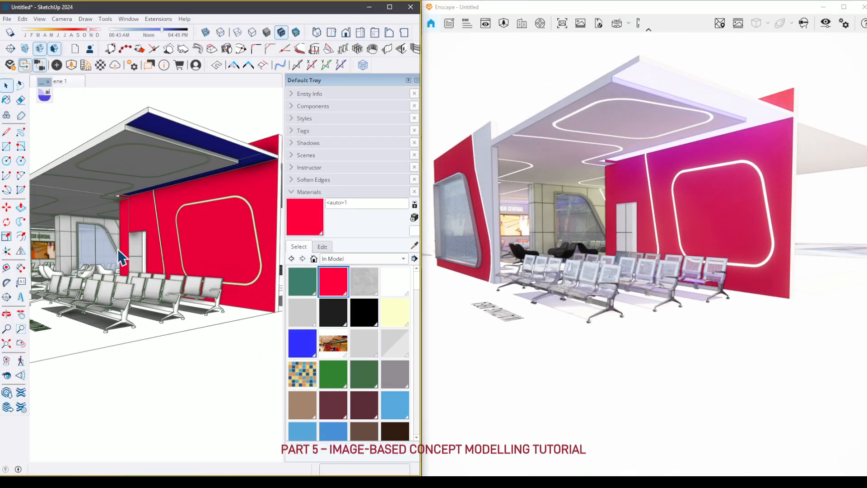
scroll(113, 201, up, 4)
scroll(112, 201, down, 3)
scroll(114, 199, up, 6)
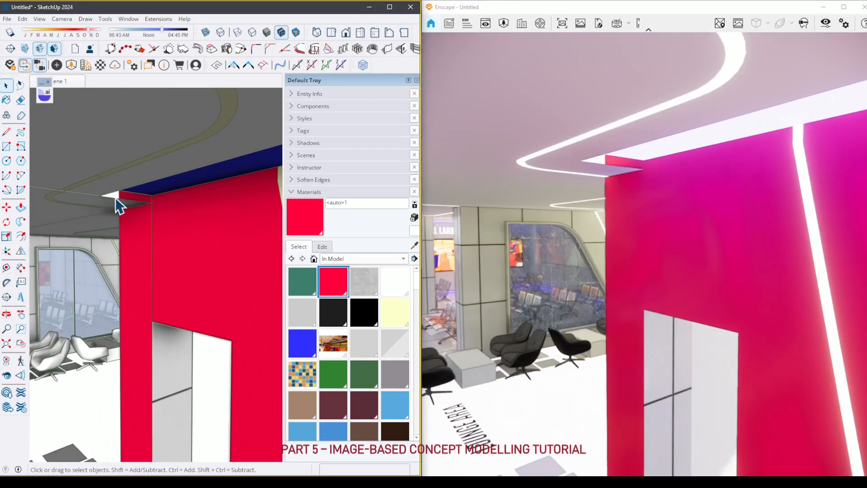
scroll(115, 197, down, 7)
mouse_move(115, 196)
middle_down()
mouse_move(232, 301)
mouse_move(265, 256)
middle_up()
scroll(255, 248, up, 3)
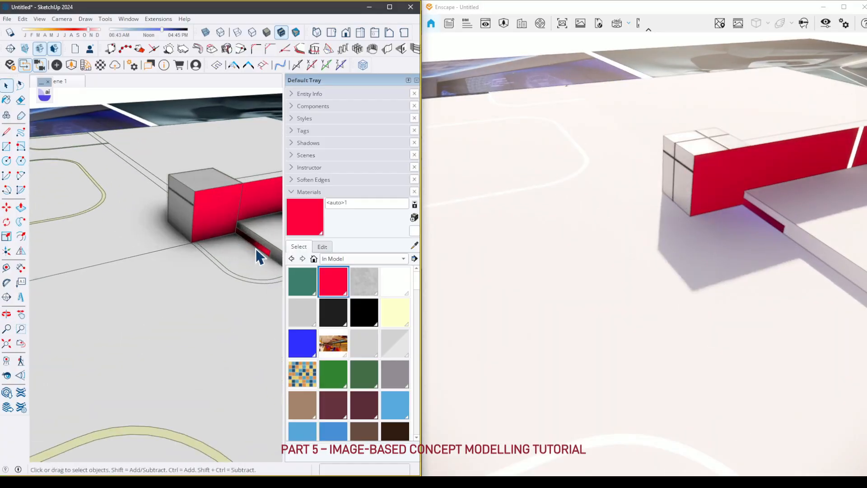
scroll(256, 248, up, 8)
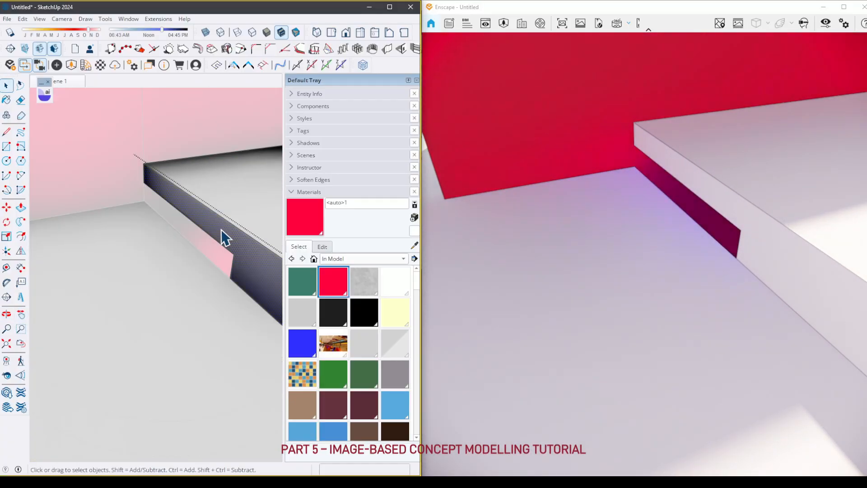
key(r)
click(230, 277)
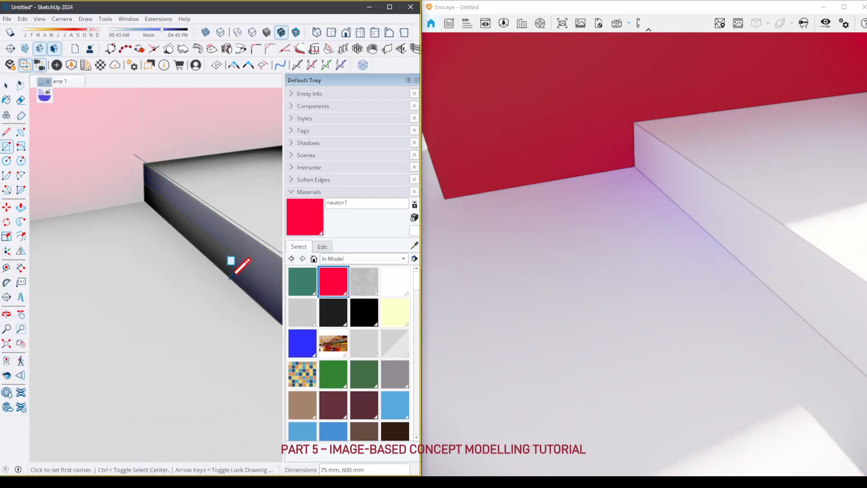
key(space)
- Check the junction of the red wall and ceiling from below, and save the model
scroll(168, 256, down, 10)
middle_drag(168, 256, 50, 175)
scroll(105, 199, up, 8)
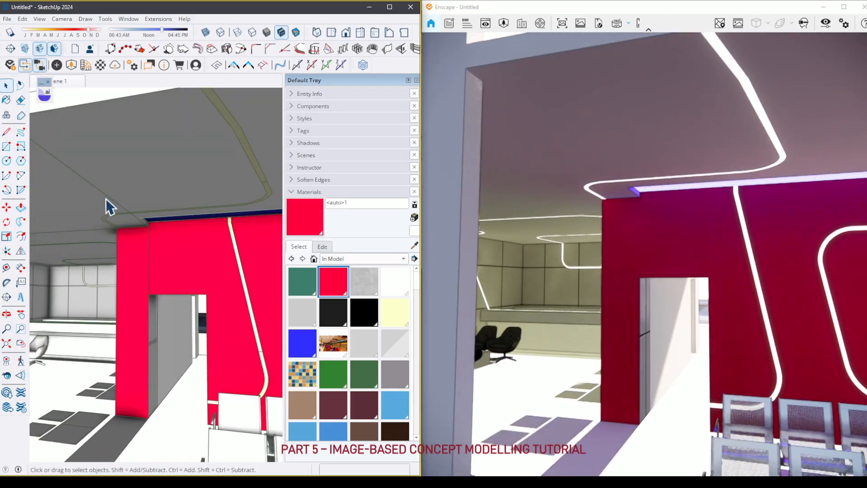
middle_drag(105, 199, 4, 165)
scroll(64, 167, down, 8)
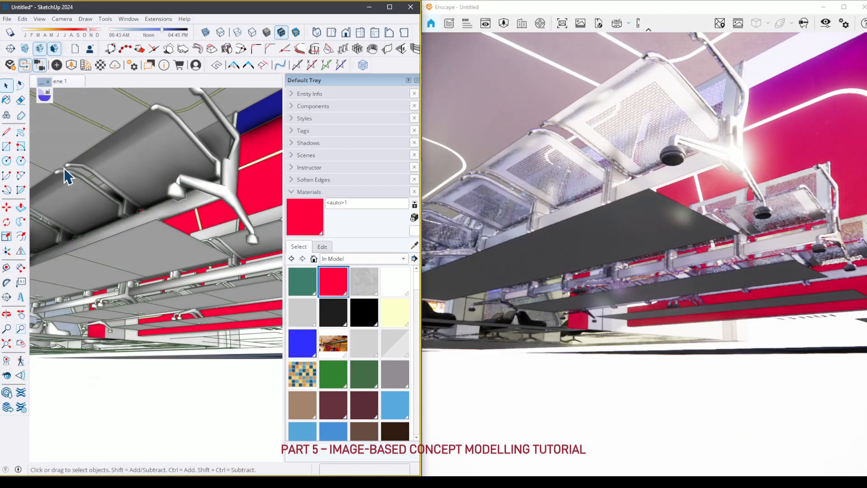
middle_drag(64, 167, 107, 272)
scroll(112, 247, down, 5)
key(ctrl+s)
scroll(127, 228, down, 5)
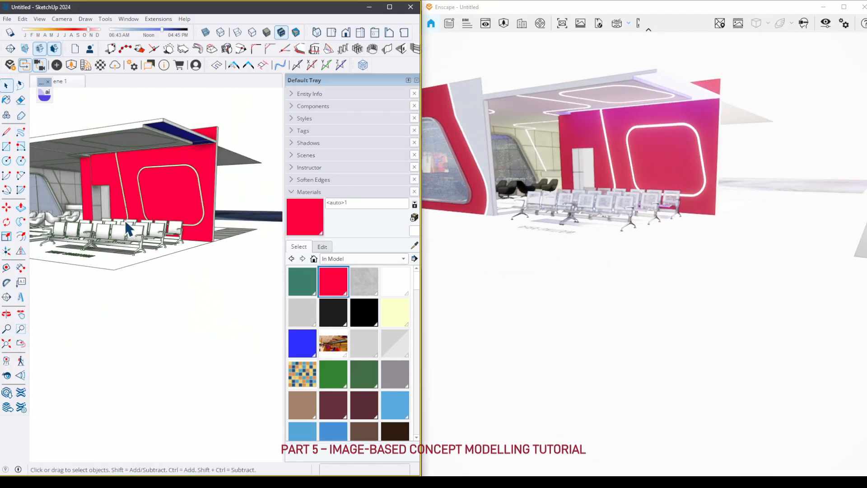
- Detach and close the Default Tray to enlarge the modelling view
middle_drag(125, 220, 181, 262)
middle_drag(108, 265, 203, 244)
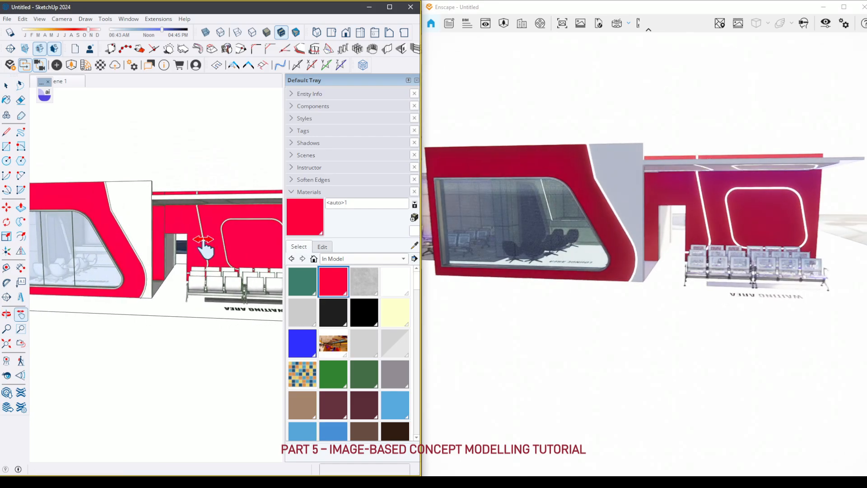
mouse_move(370, 82)
mouse_down()
mouse_move(380, 89)
mouse_move(357, 91)
mouse_up()
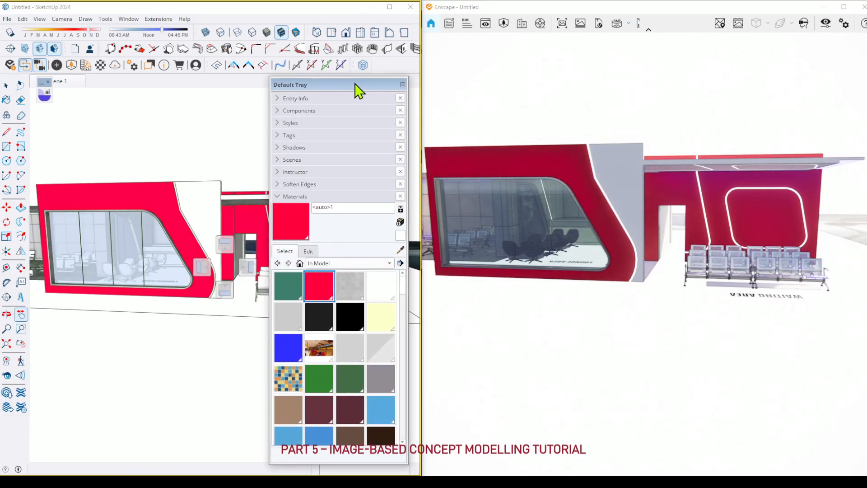
click(403, 85)
- Examine the reference images, the seating areas and the undeveloped locker area at the building's far end
middle_drag(203, 246, 258, 272)
scroll(257, 272, down, 5)
mouse_move(145, 298)
middle_down()
mouse_move(141, 348)
mouse_move(200, 340)
mouse_move(286, 305)
mouse_move(189, 314)
mouse_move(123, 244)
middle_up()
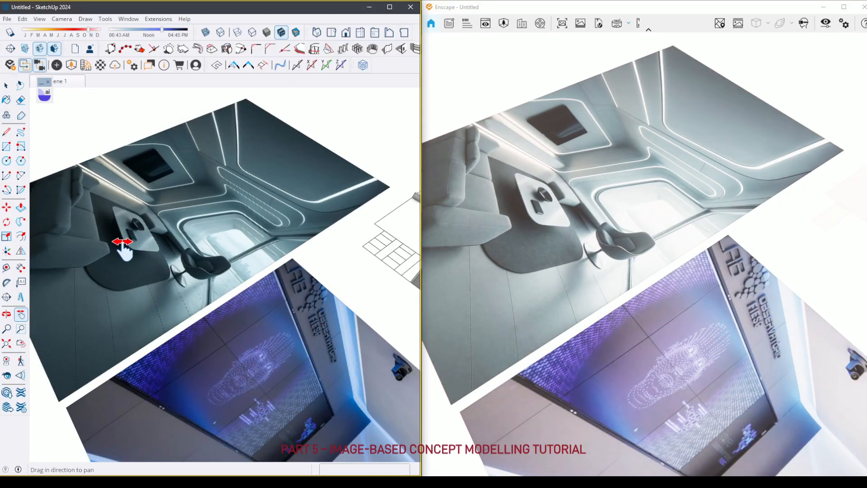
scroll(122, 242, down, 3)
mouse_move(354, 265)
shift+middle_down()
mouse_move(298, 248)
mouse_move(318, 261)
mouse_move(222, 271)
shift+middle_up()
scroll(298, 249, up, 3)
mouse_move(221, 271)
shift+middle_down()
mouse_move(239, 284)
mouse_move(199, 199)
shift+middle_up()
shift+middle_drag(198, 198, 170, 251)
scroll(234, 308, up, 5)
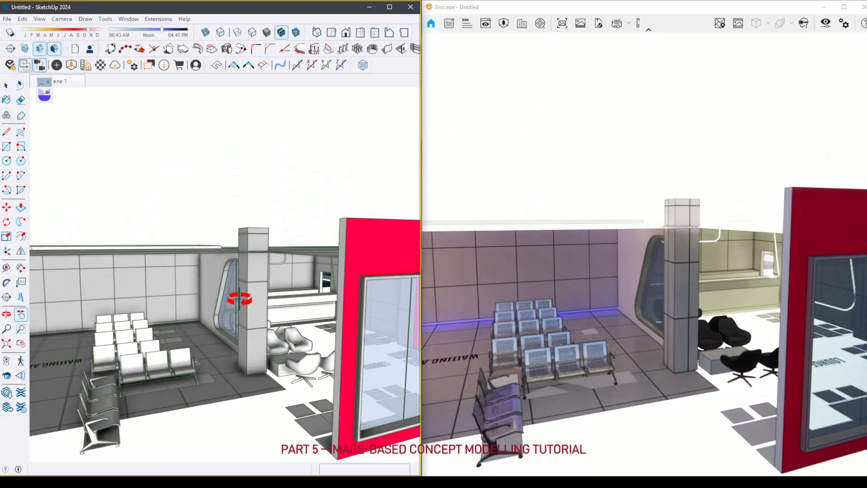
mouse_move(238, 298)
middle_down()
mouse_move(349, 261)
mouse_move(235, 280)
middle_up()
mouse_move(235, 280)
shift+middle_down()
mouse_move(255, 291)
mouse_move(172, 300)
shift+middle_up()
scroll(248, 293, down, 5)
mouse_move(171, 300)
shift+middle_down()
mouse_move(125, 309)
mouse_move(155, 305)
mouse_move(146, 335)
mouse_move(170, 345)
mouse_move(155, 312)
shift+middle_up()
scroll(135, 310, up, 4)
scroll(156, 312, up, 3)
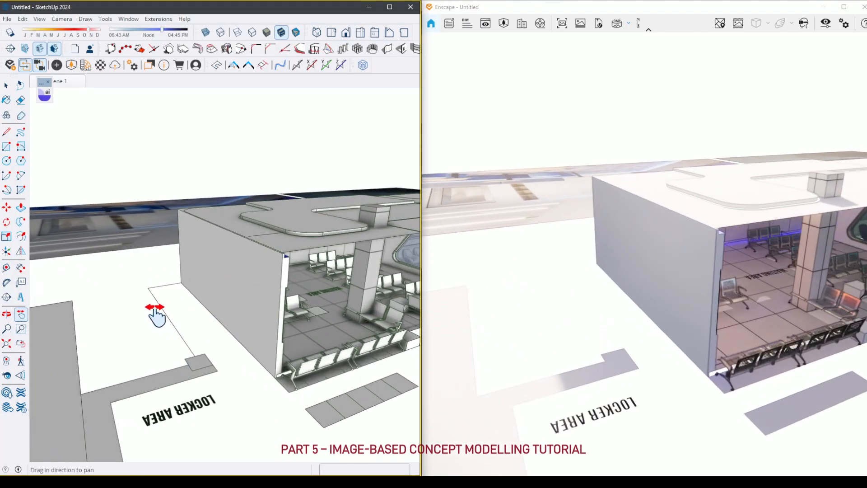
scroll(156, 303, down, 6)
scroll(292, 303, up, 2)
- Copy the red-framed window wall along the building to the locker area end
key(space)
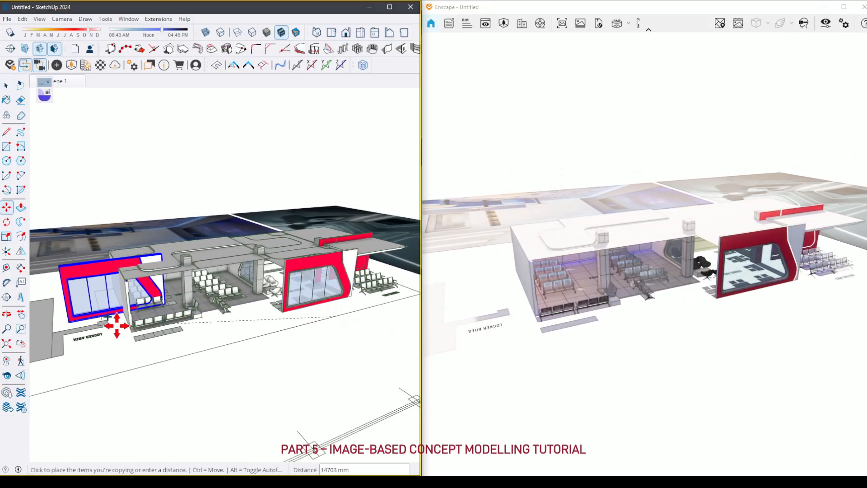
click(93, 312)
middle_drag(94, 312, 201, 332)
key(space)
- Rotate the copied window wall so it runs parallel to the building's end wall beside the locker area
key(m)
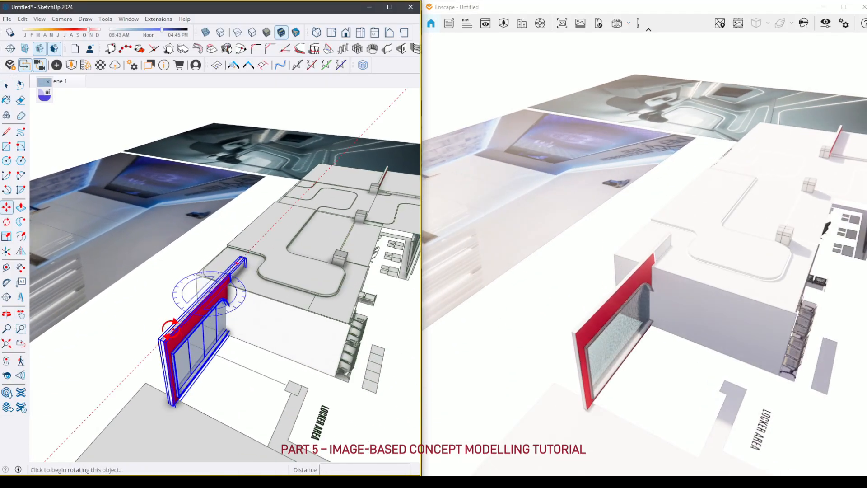
drag(171, 326, 243, 304)
middle_drag(229, 339, 277, 351)
- Move the copied window wall so its lower corner sits on the floor plan line extending from the building's rear corner
key(m)
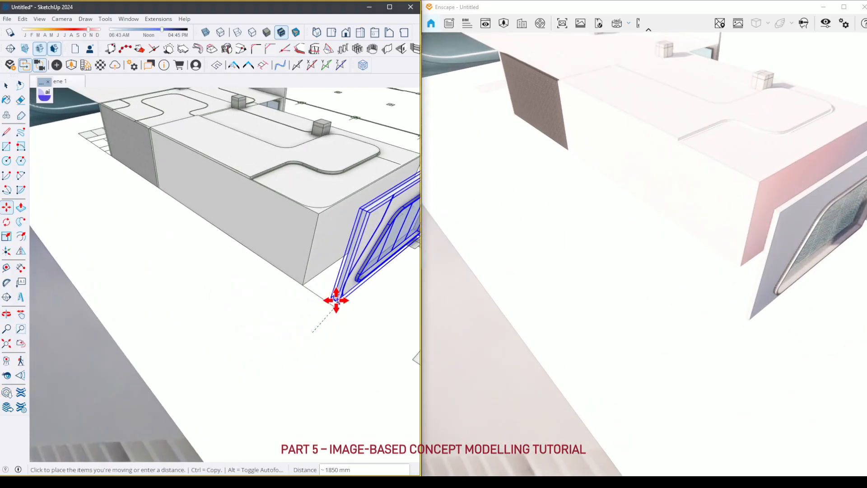
scroll(337, 304, up, 5)
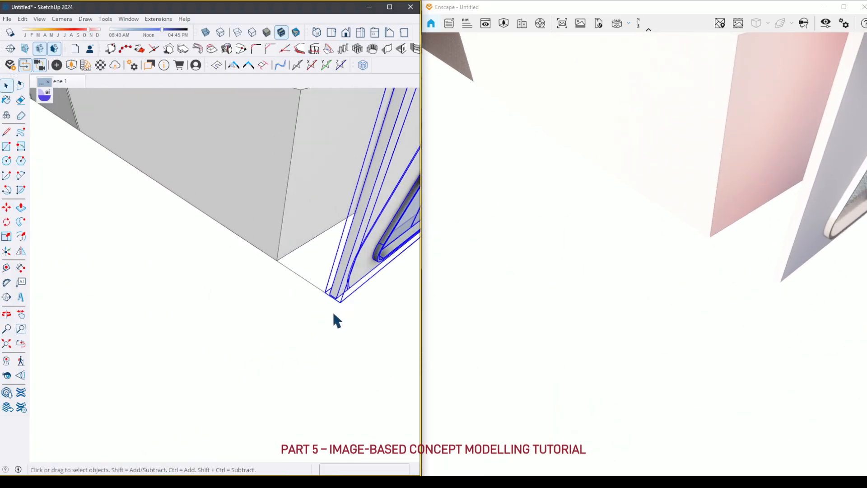
scroll(344, 294, up, 4)
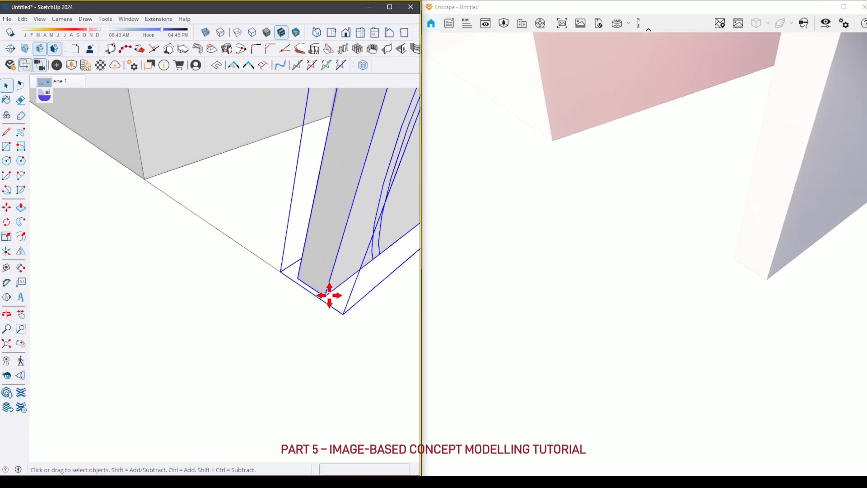
click(319, 298)
key(space)
scroll(185, 271, down, 8)
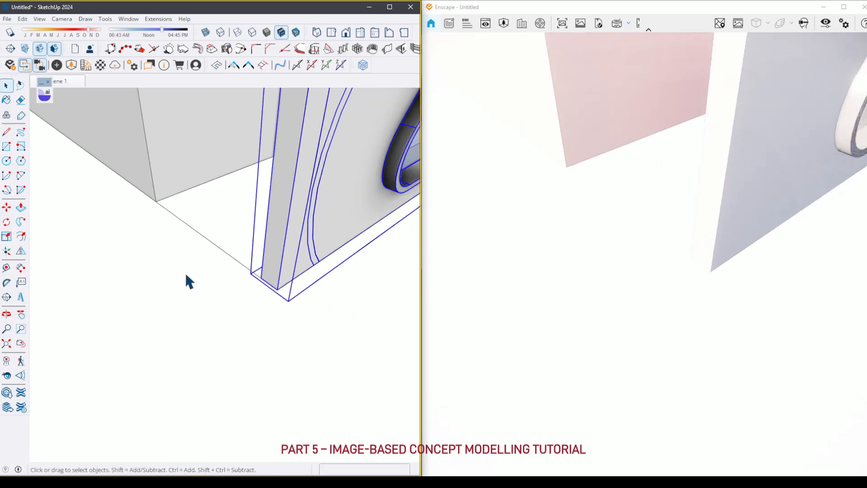
- Copy the tiled column from the waiting area to the window wall's end corner beside the locker area
middle_drag(236, 263, 185, 303)
mouse_move(185, 303)
shift+middle_down()
mouse_move(195, 267)
mouse_move(165, 290)
mouse_move(205, 290)
shift+middle_up()
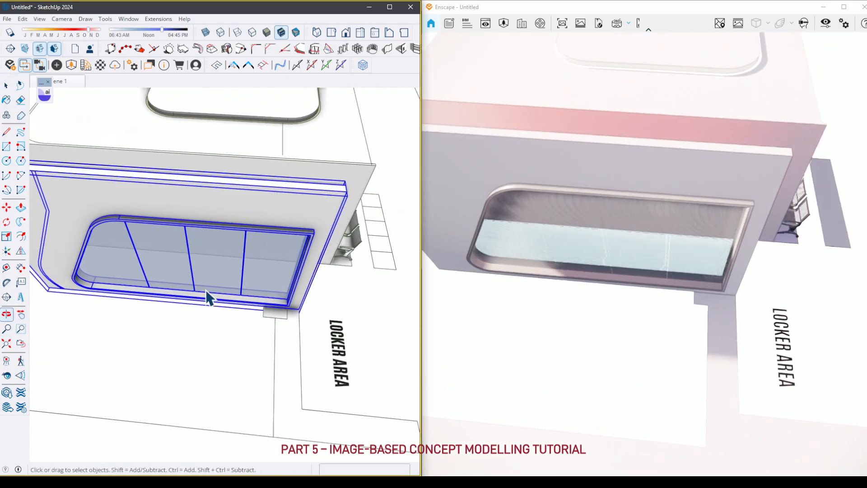
scroll(206, 290, down, 4)
mouse_move(285, 300)
middle_down()
mouse_move(242, 281)
mouse_move(271, 294)
middle_up()
scroll(243, 280, up, 2)
shift+middle_drag(271, 293, 269, 305)
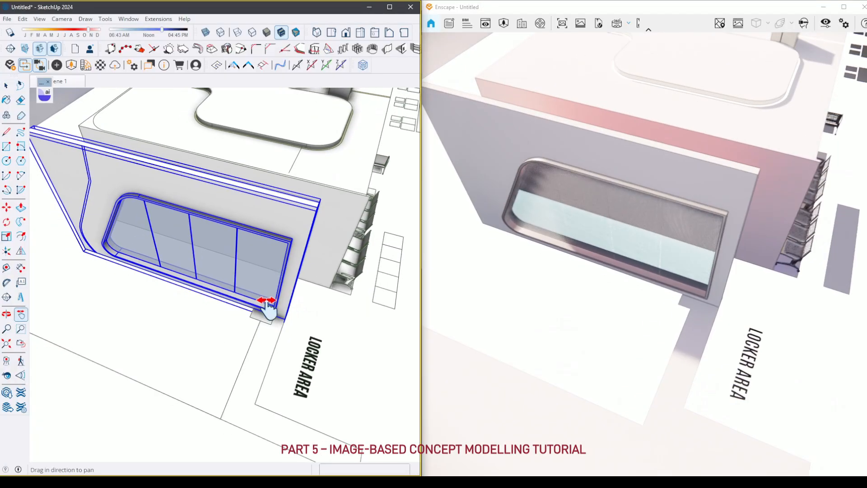
key(m)
mouse_move(314, 274)
middle_down()
mouse_move(328, 291)
mouse_move(305, 200)
middle_up()
key(space)
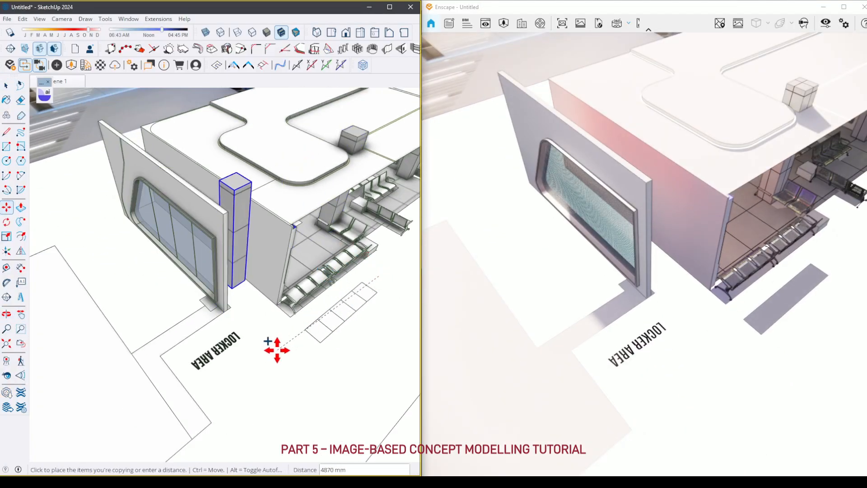
click(254, 380)
key(space)
click(253, 376)
- Scale the copied window wall along its length to about 0.84 so it ends against the tiled column
mouse_move(180, 213)
middle_down()
mouse_move(298, 228)
mouse_move(286, 232)
middle_up()
click(227, 204)
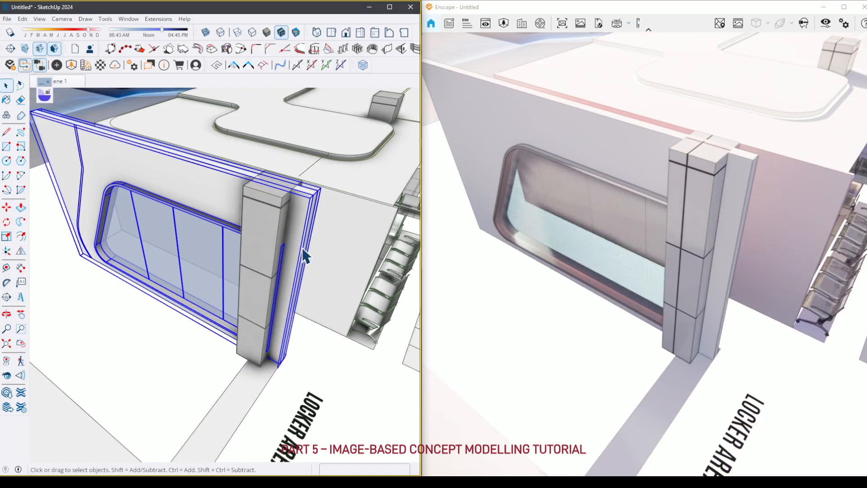
click(292, 298)
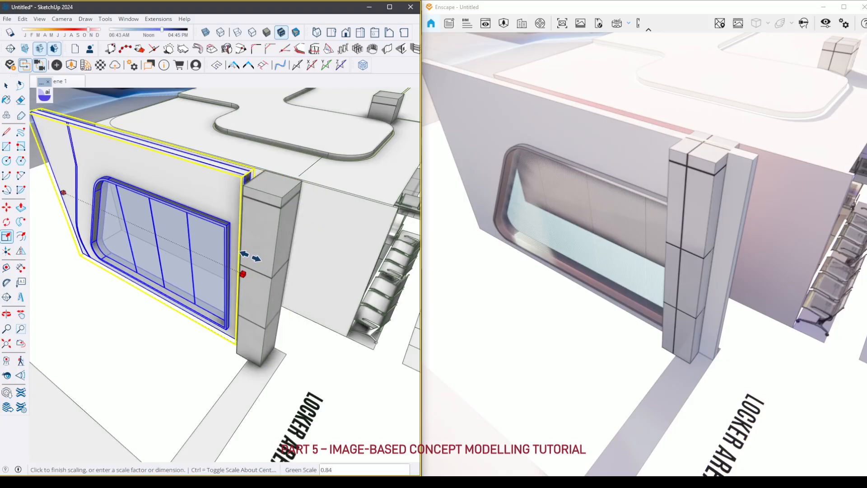
click(240, 230)
key(space)
click(181, 330)
mouse_move(174, 319)
middle_down()
mouse_move(194, 265)
mouse_move(205, 294)
mouse_move(163, 305)
middle_up()
- Cut a door opening about 1900 mm wide and 300 mm high, 150 mm deep, through the window wall below the glass panels
click(188, 262)
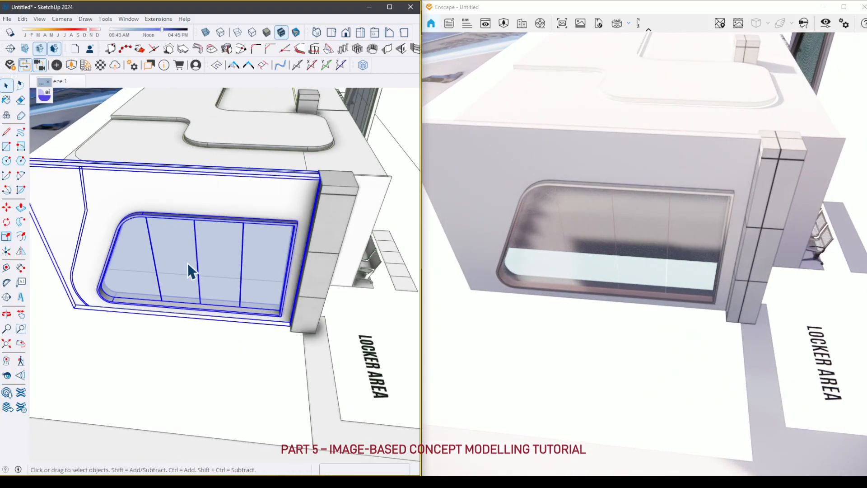
scroll(179, 301, up, 5)
double_click(179, 301)
scroll(255, 311, up, 3)
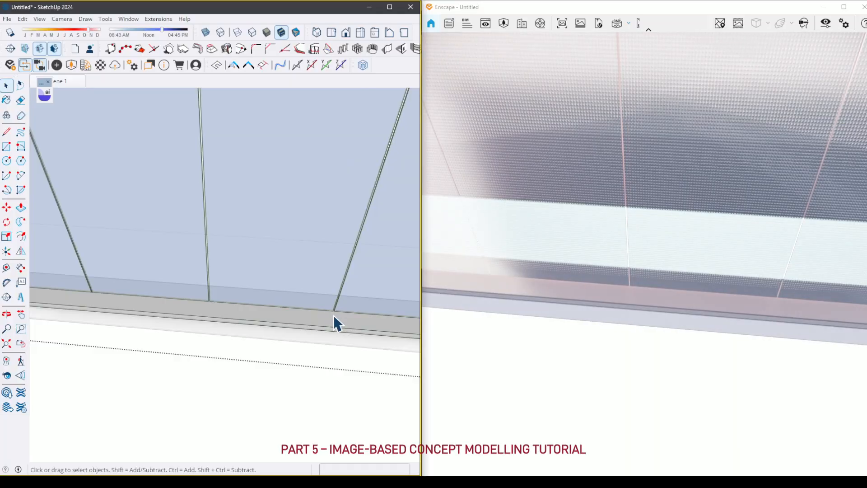
mouse_move(333, 315)
middle_down()
mouse_move(295, 329)
mouse_move(249, 215)
mouse_move(261, 176)
mouse_move(292, 323)
middle_up()
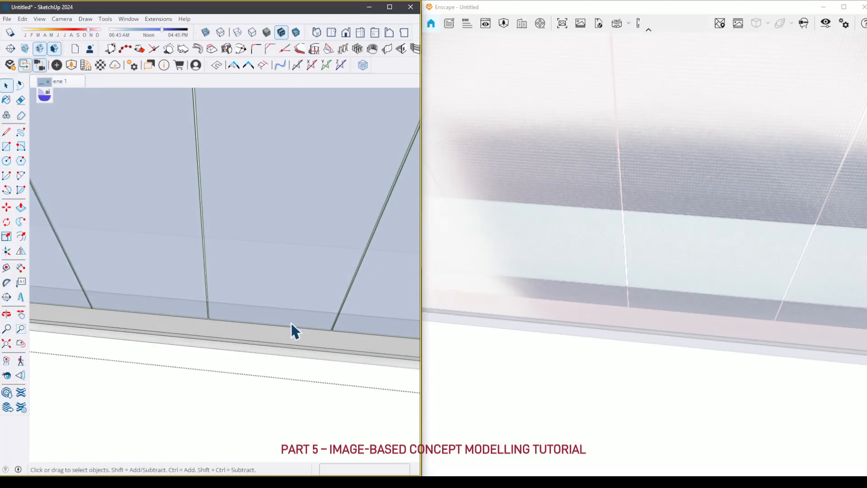
scroll(291, 322, down, 1)
scroll(142, 324, up, 1)
key(r)
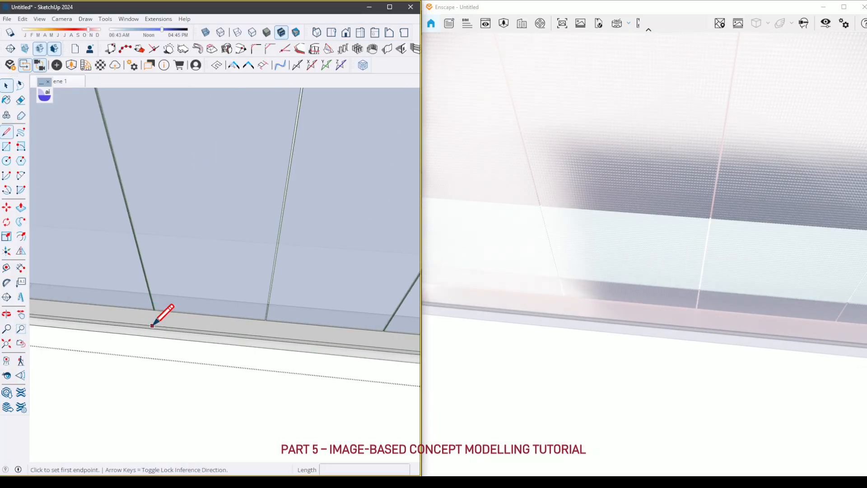
scroll(156, 322, down, 3)
scroll(257, 333, up, 3)
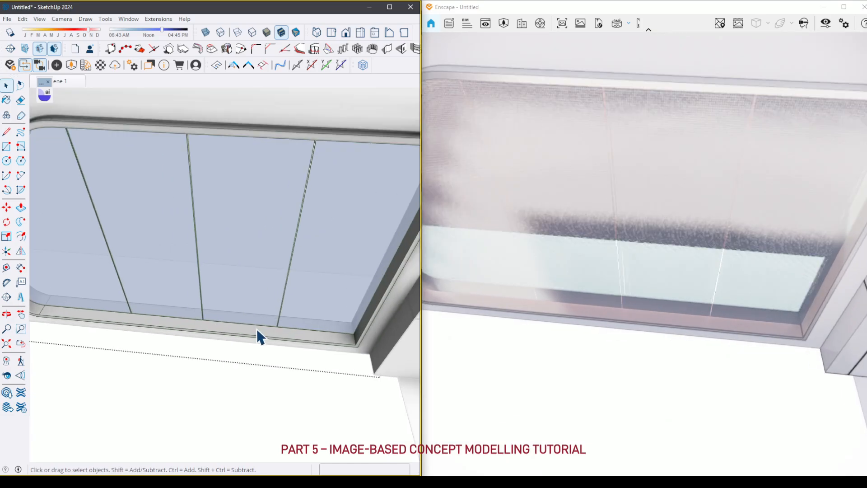
mouse_move(264, 332)
middle_down()
mouse_move(227, 100)
mouse_move(242, 190)
mouse_move(240, 150)
mouse_move(284, 147)
middle_up()
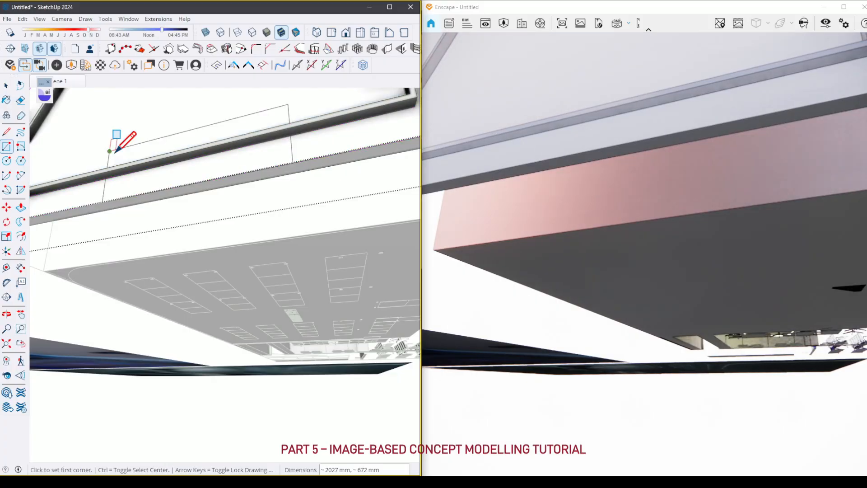
key(space)
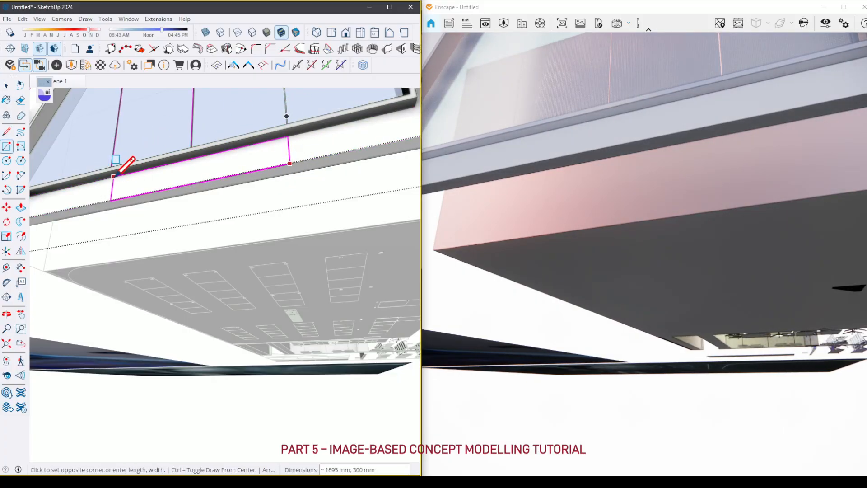
text(150)
key(Return)
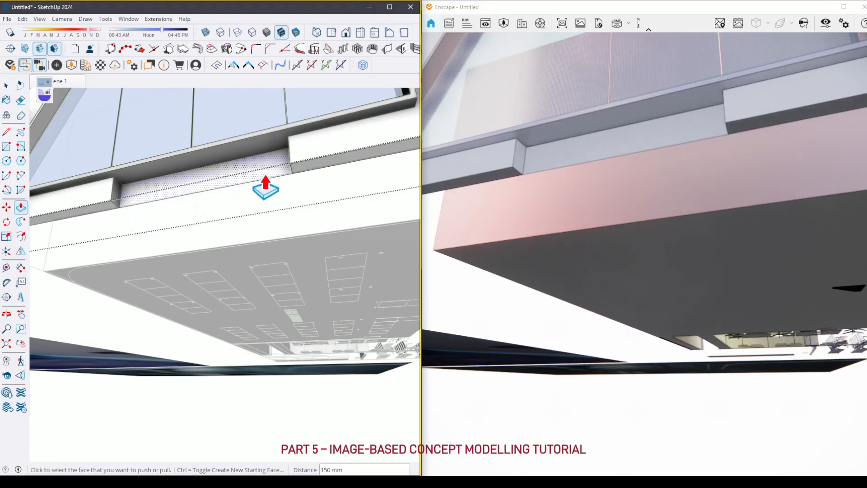
- Hide the rest of the model so that only the window wall is left to work on
middle_drag(259, 184, 132, 207)
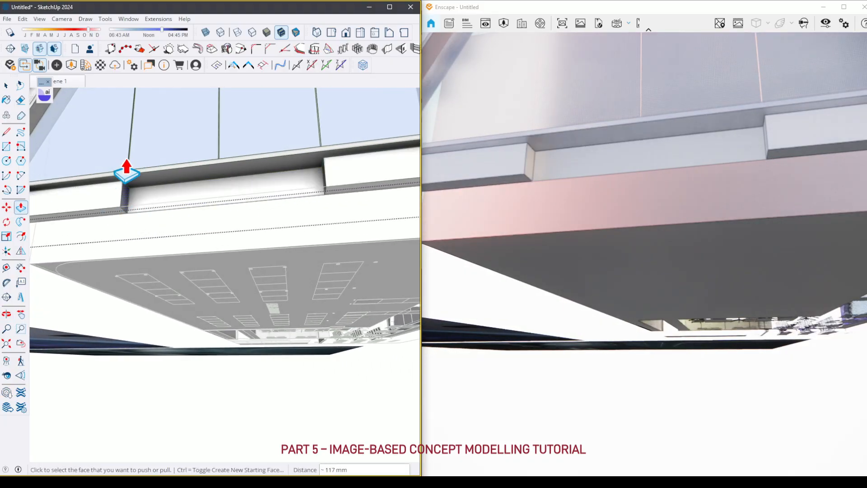
mouse_move(127, 170)
middle_down()
mouse_move(378, 205)
mouse_move(243, 175)
mouse_move(248, 184)
mouse_move(163, 108)
mouse_move(236, 238)
mouse_move(258, 352)
mouse_move(228, 252)
mouse_move(235, 245)
middle_up()
key(ctrl+a)
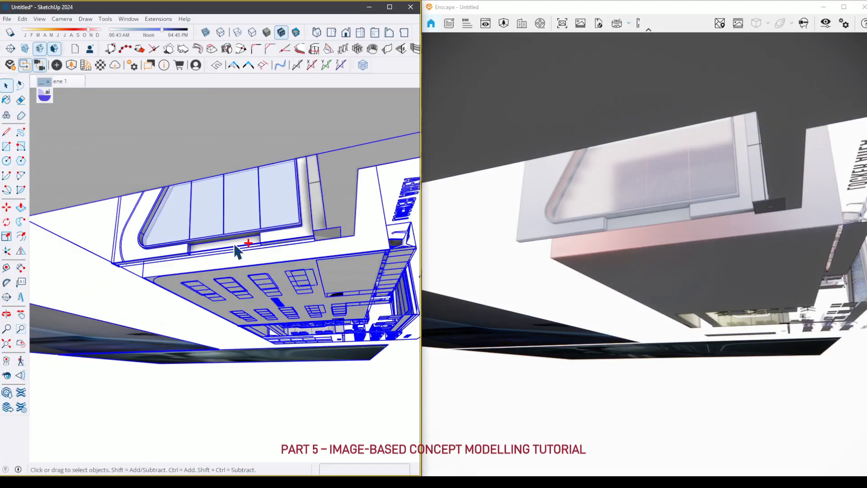
right_click(340, 166)
click(357, 193)
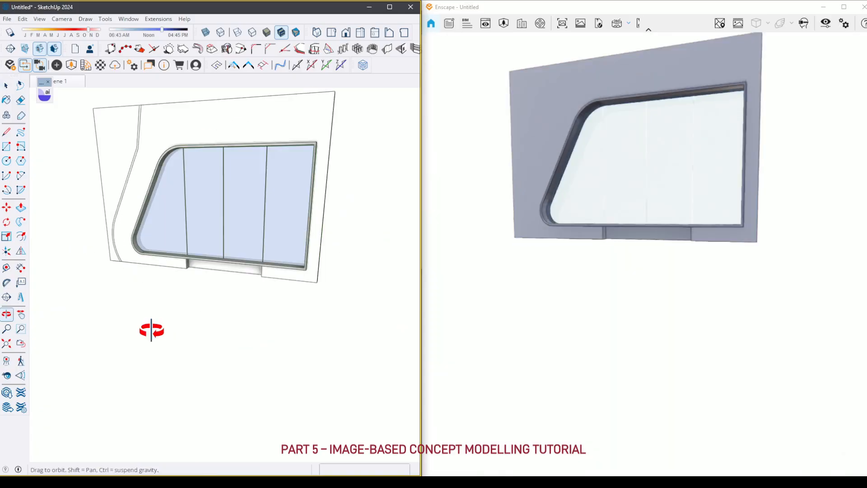
- Draw a 199 by 1923 mm rectangle on the window frame's sill above the door opening and push it through 50 mm
mouse_move(151, 329)
middle_down()
mouse_move(149, 219)
mouse_move(224, 269)
mouse_move(102, 152)
mouse_move(195, 239)
mouse_move(295, 268)
mouse_move(109, 285)
mouse_move(89, 313)
mouse_move(310, 300)
middle_up()
mouse_move(368, 277)
middle_down()
mouse_move(287, 215)
mouse_move(225, 214)
middle_up()
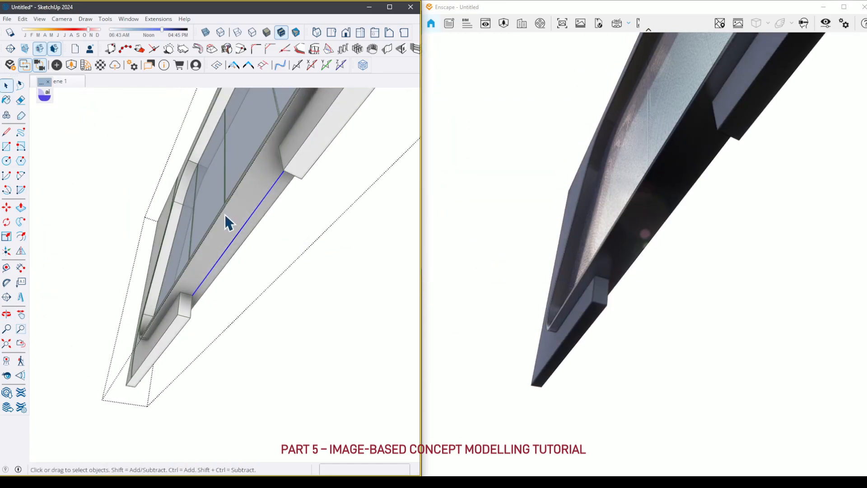
scroll(224, 213, up, 2)
key(r)
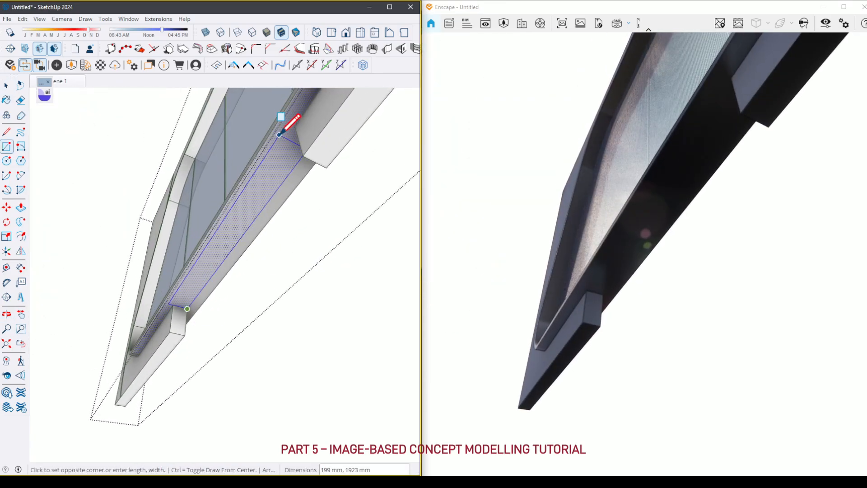
click(291, 128)
key(space)
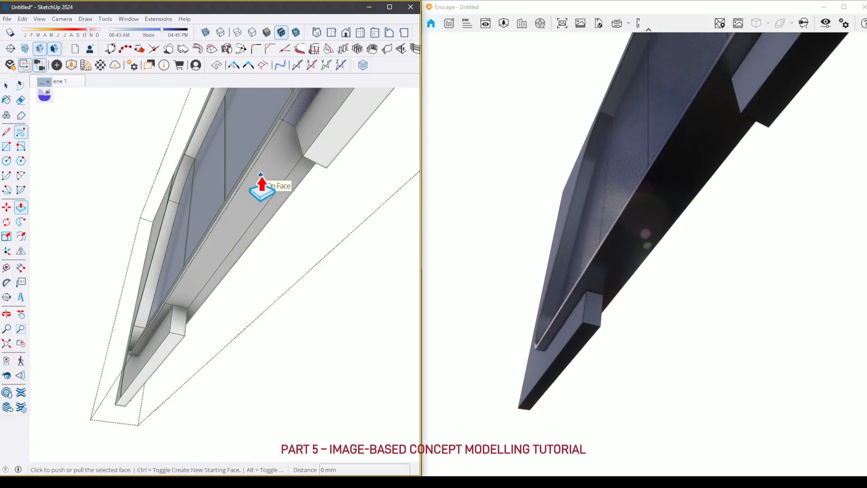
click(254, 187)
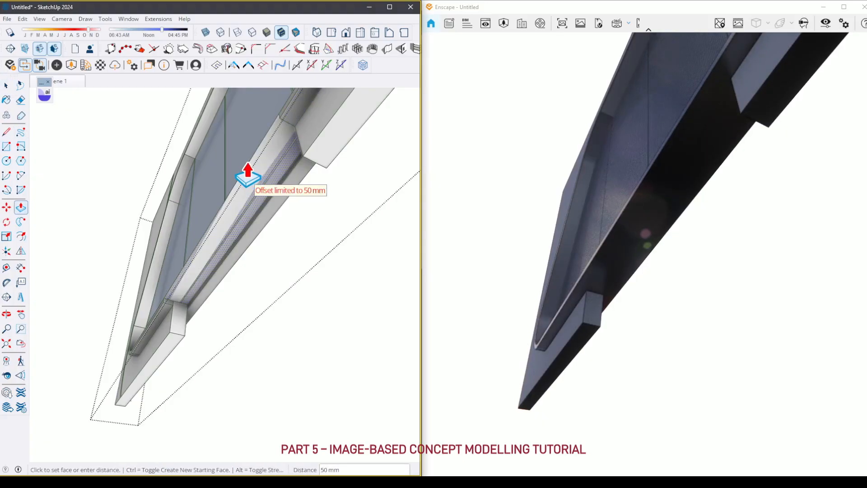
click(235, 192)
- Cut away the remaining frame sill across the door opening from the wall's opposite, red side
middle_drag(246, 209, 176, 205)
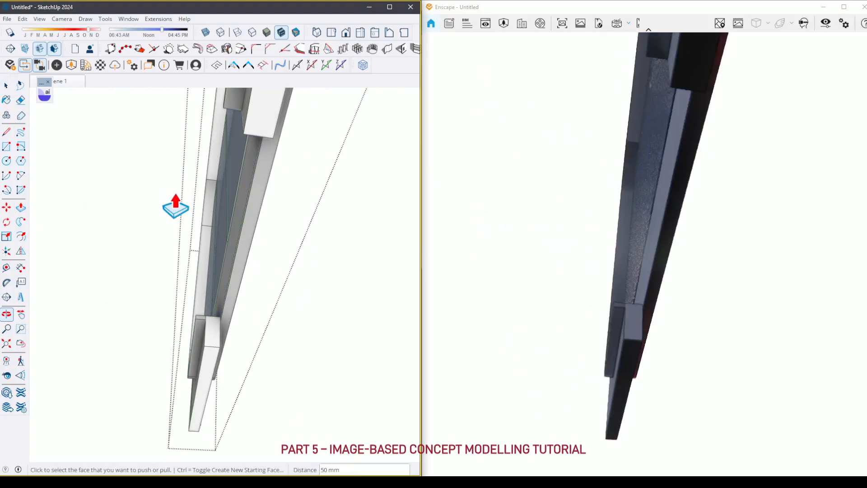
mouse_move(221, 317)
middle_down()
mouse_move(97, 232)
mouse_move(85, 285)
mouse_move(154, 310)
mouse_move(172, 334)
mouse_move(179, 329)
middle_up()
key(r)
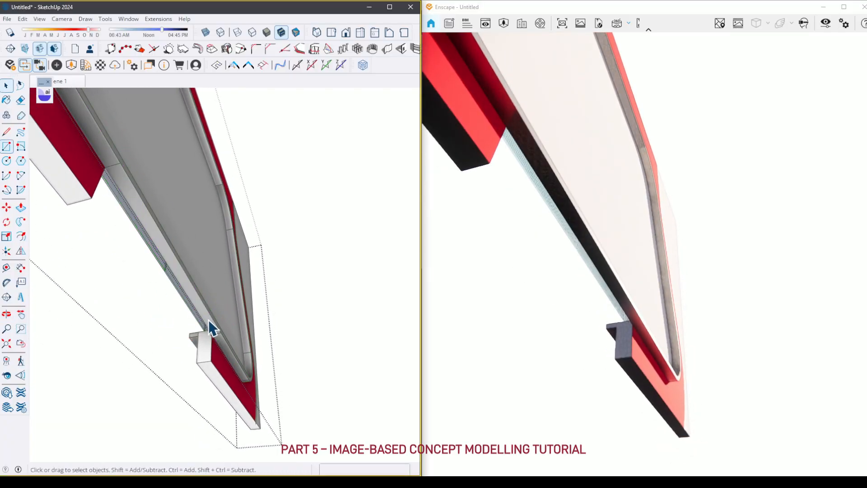
click(196, 299)
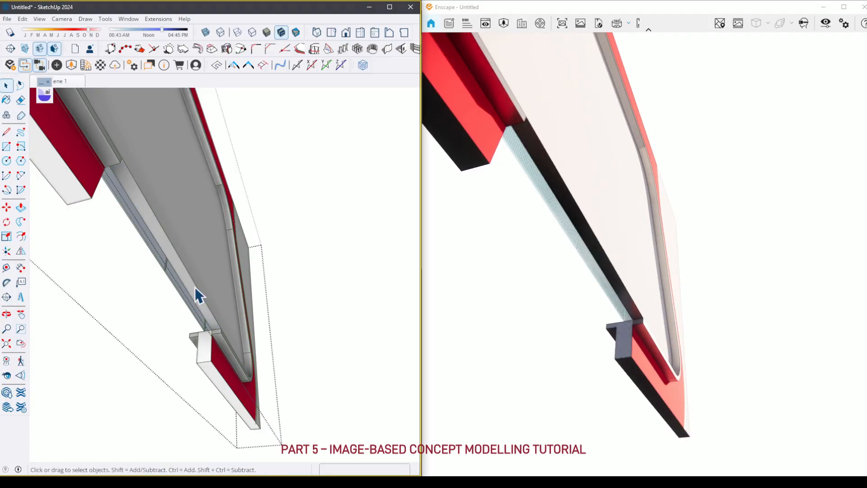
click(198, 287)
- Extend the two glass panels over the door opening 350 mm down to the wall's bottom edge
mouse_move(198, 286)
middle_down()
mouse_move(132, 304)
mouse_move(191, 381)
mouse_move(309, 334)
mouse_move(223, 287)
mouse_move(305, 283)
mouse_move(244, 307)
middle_up()
click(244, 307)
double_click(244, 308)
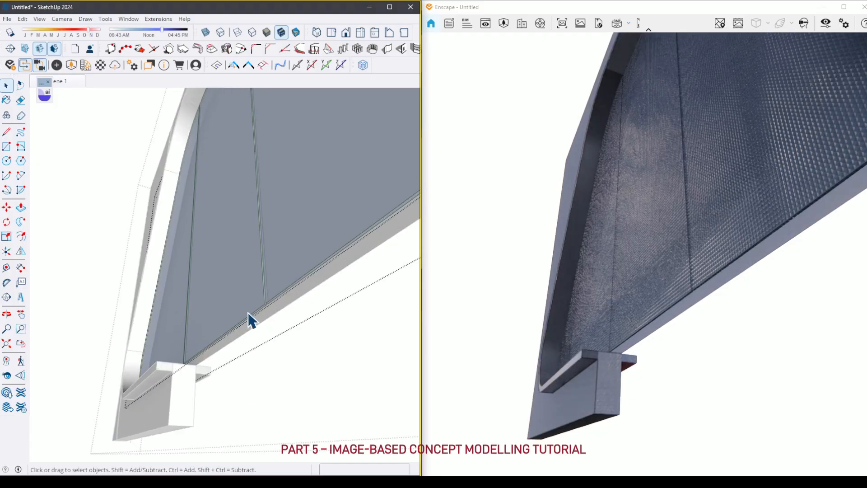
scroll(248, 312, up, 4)
key(p)
click(255, 316)
scroll(165, 404, down, 5)
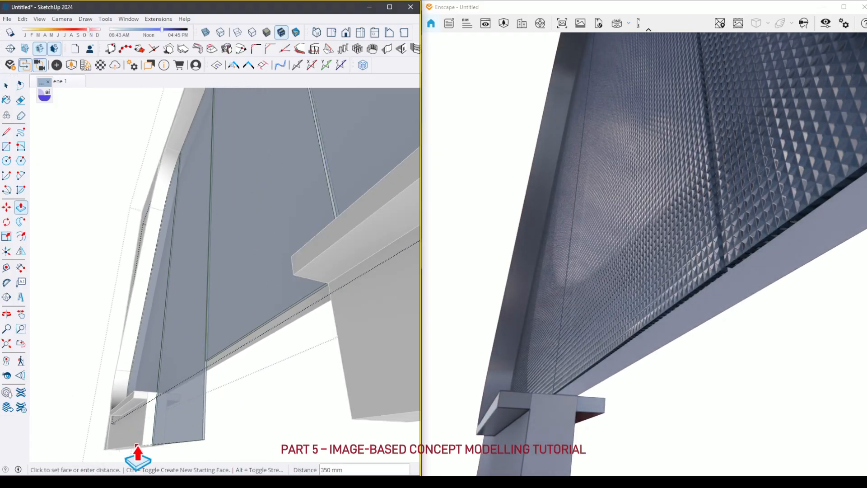
click(137, 446)
click(216, 356)
click(144, 446)
key(space)
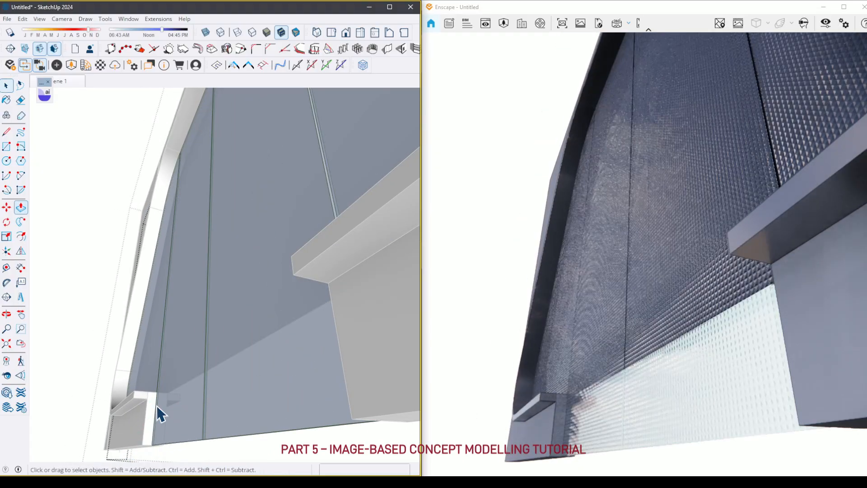
- Raise the bottom faces of both glass door panels by about 17 mm to leave a gap above the floor
scroll(156, 405, down, 3)
shift+middle_drag(330, 406, 235, 311)
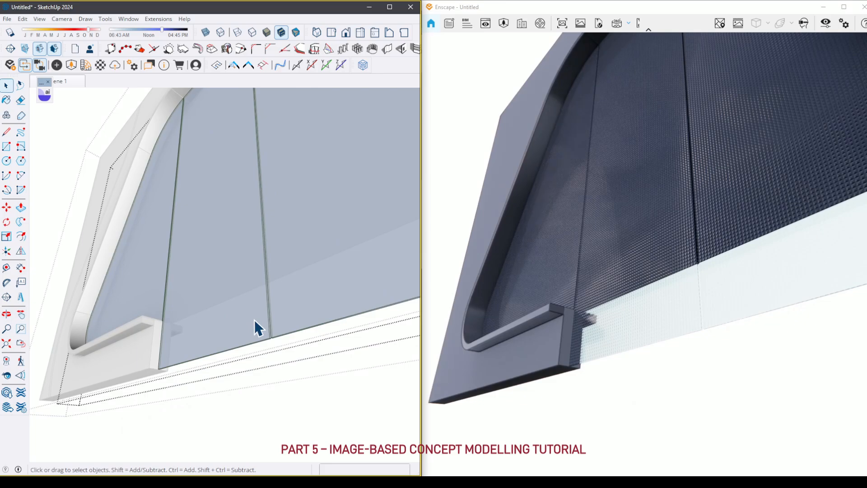
scroll(252, 335, up, 3)
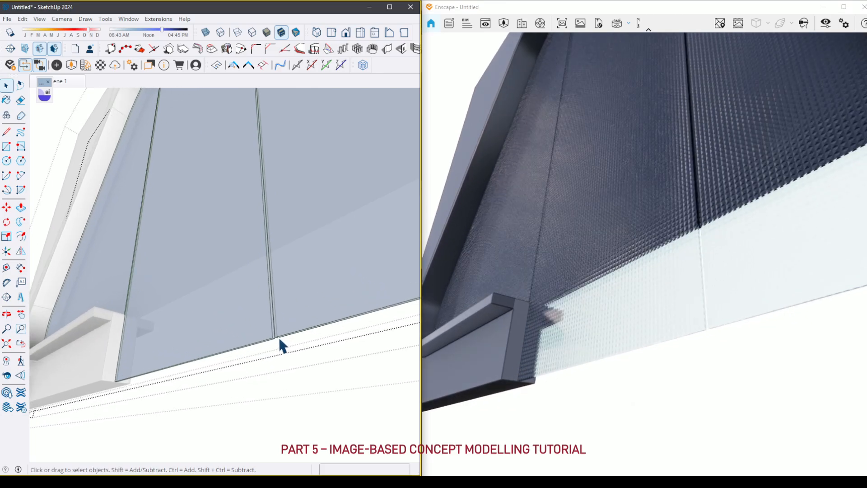
scroll(280, 338, up, 4)
scroll(236, 352, down, 2)
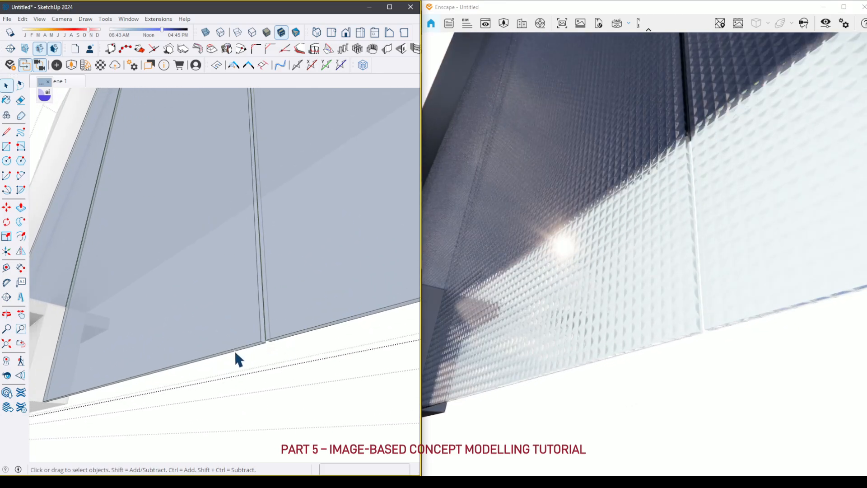
scroll(67, 398, up, 2)
scroll(67, 397, up, 2)
key(p)
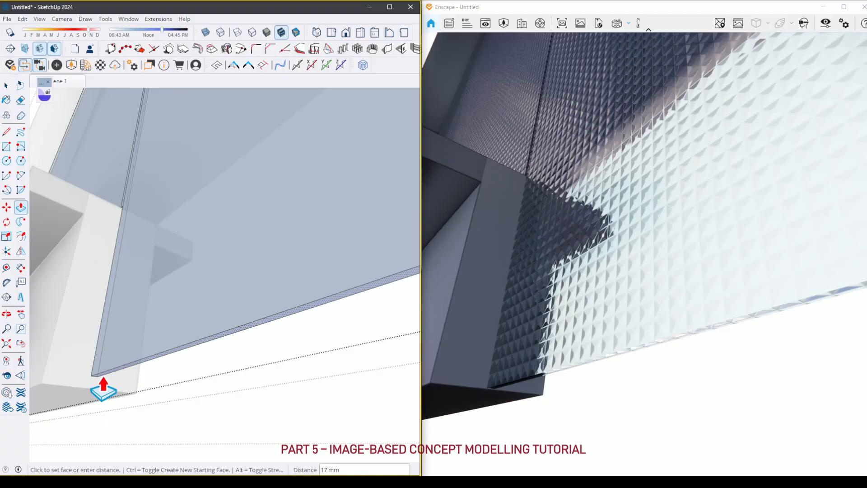
click(103, 378)
scroll(89, 377, down, 4)
scroll(329, 329, up, 2)
click(310, 306)
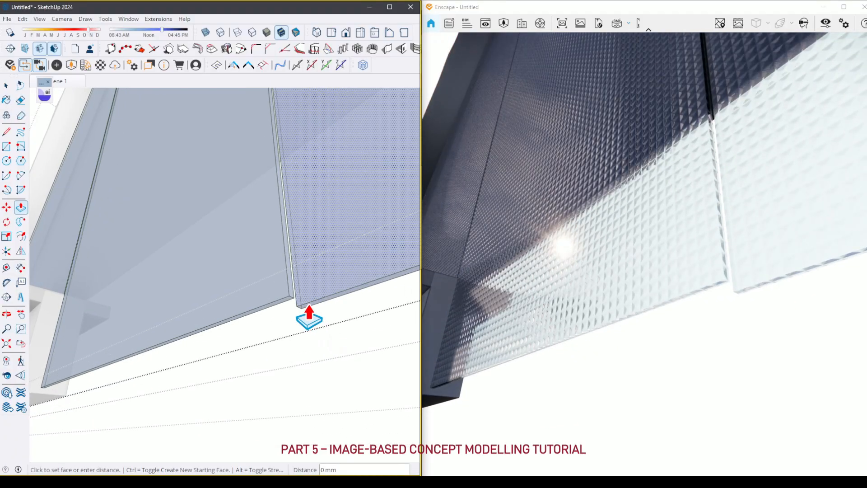
key(space)
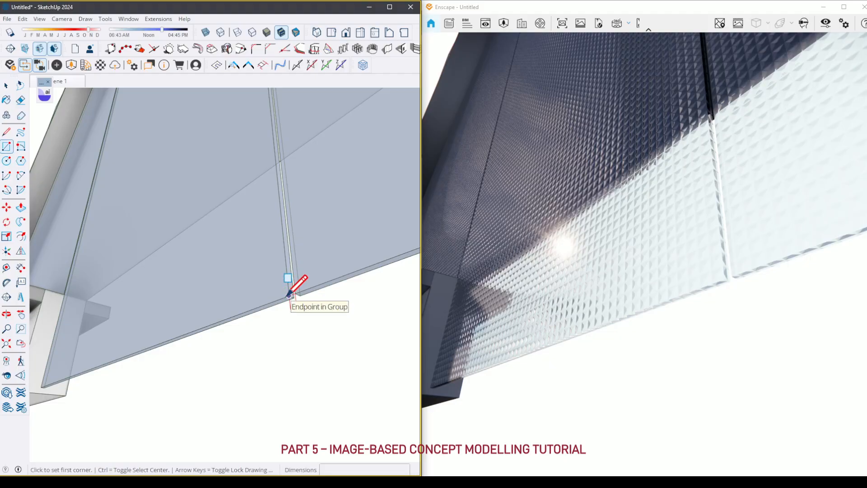
- Draw a rectangle of about 69 by 37 mm at the left door panel's bottom inner corner, group it and open the group
middle_drag(254, 283, 361, 445)
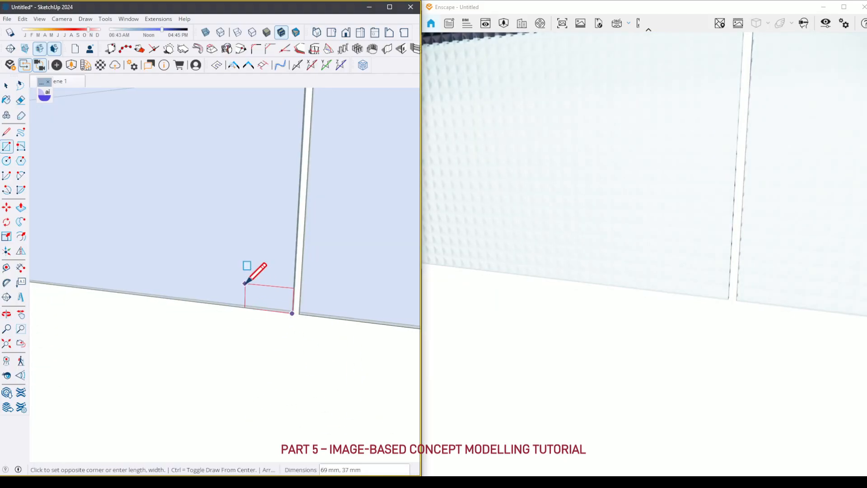
click(246, 283)
right_click(260, 299)
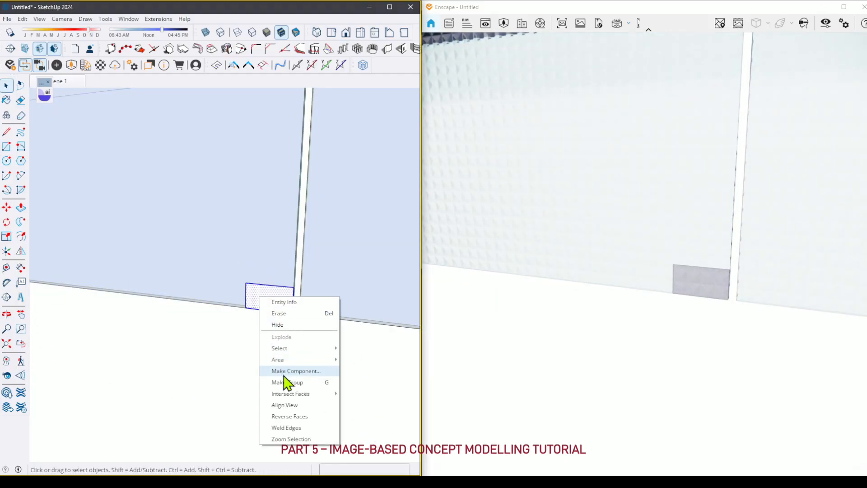
double_click(268, 299)
middle_drag(269, 299, 271, 352)
click(271, 352)
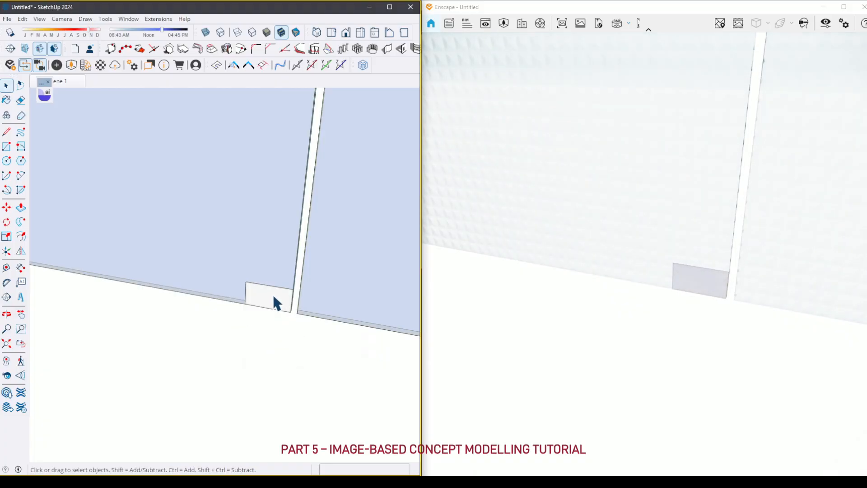
- Copy the small rectangular plate about 77 mm across the gap to the bottom corner of the other door panel
click(274, 296)
scroll(273, 296, down, 1)
scroll(273, 298, up, 2)
key(m)
click(239, 305)
key(ctrl)
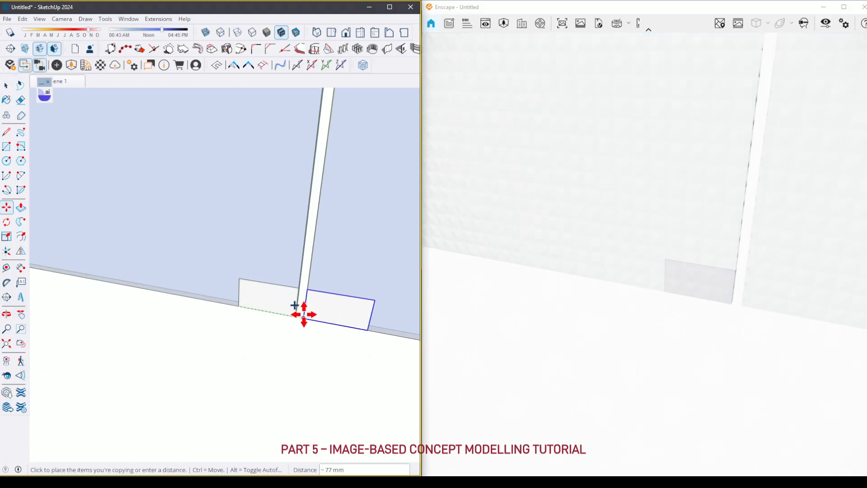
mouse_move(284, 300)
middle_down()
mouse_move(175, 226)
mouse_move(204, 223)
middle_up()
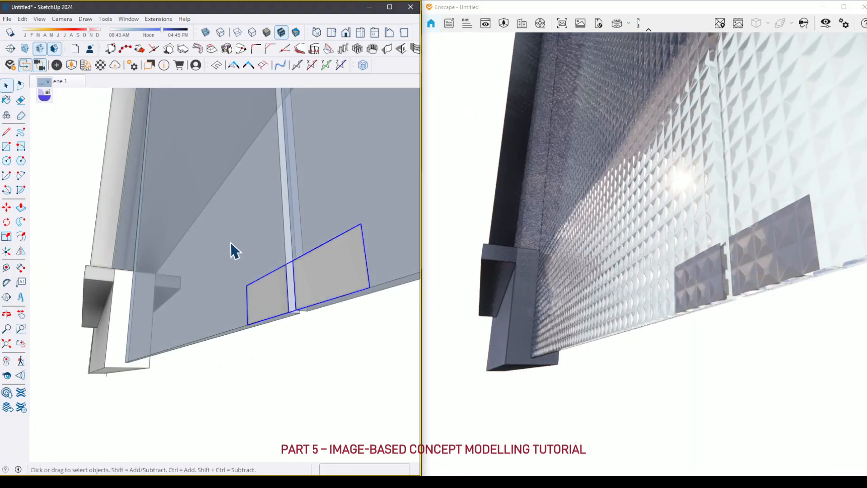
- Copy both plates through the glass thickness onto the opposite face of the door panels
key(p)
click(297, 309)
middle_drag(297, 309, 182, 235)
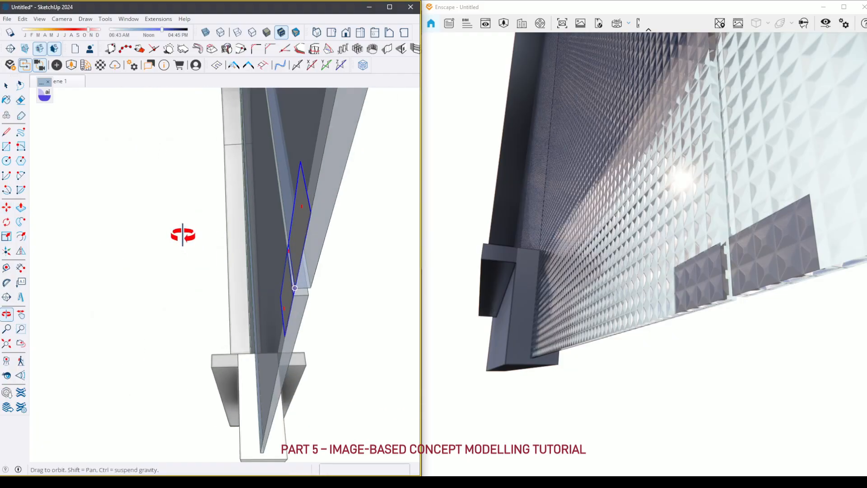
key(ctrl)
click(309, 286)
key(space)
middle_drag(290, 258, 397, 289)
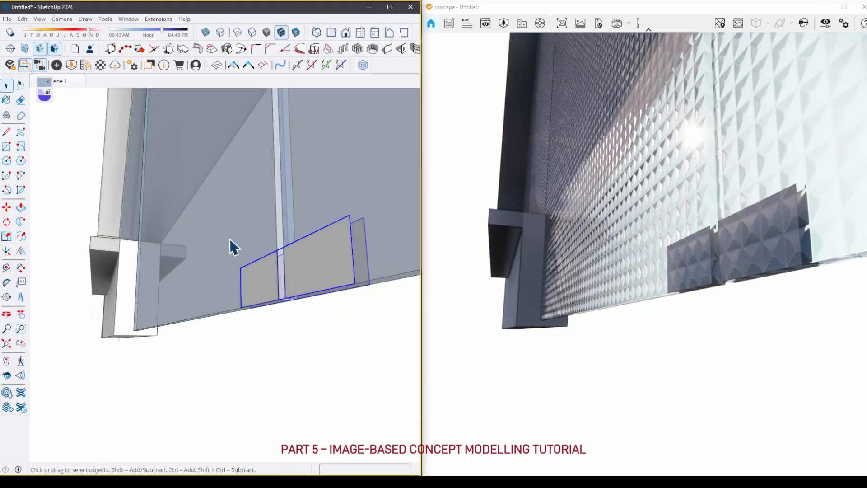
- Copy the set of bottom door plates 2100 mm straight up along the joint between the two doors
middle_drag(230, 239, 253, 292)
scroll(247, 287, down, 5)
shift+middle_drag(242, 257, 254, 337)
scroll(228, 354, down, 1)
key(m)
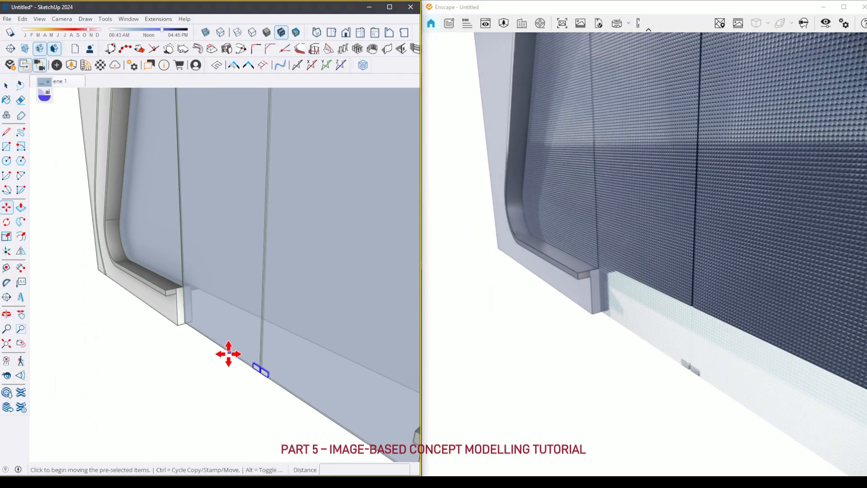
click(229, 353)
key(ctrl)
text(2100)
key(Return)
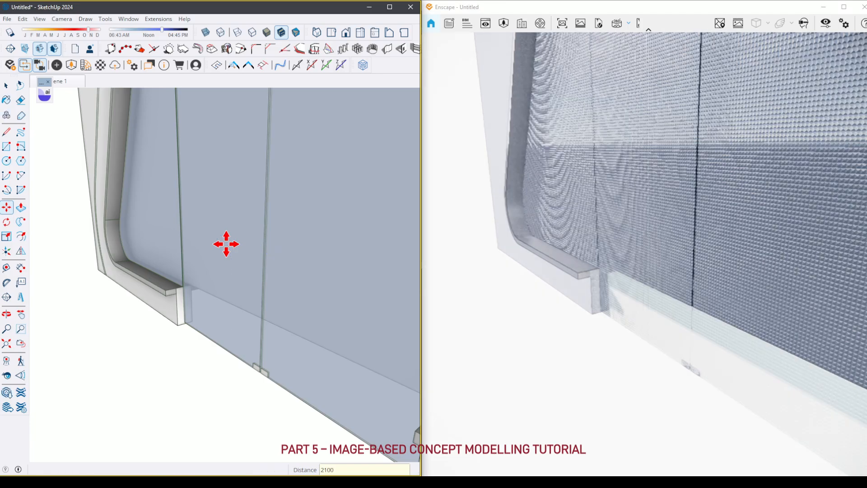
- Open the wall's glass group and draw a horizontal line across the right door panel at the top edge of the upper plates
scroll(227, 246, down, 5)
key(space)
middle_drag(229, 248, 293, 246)
double_click(286, 219)
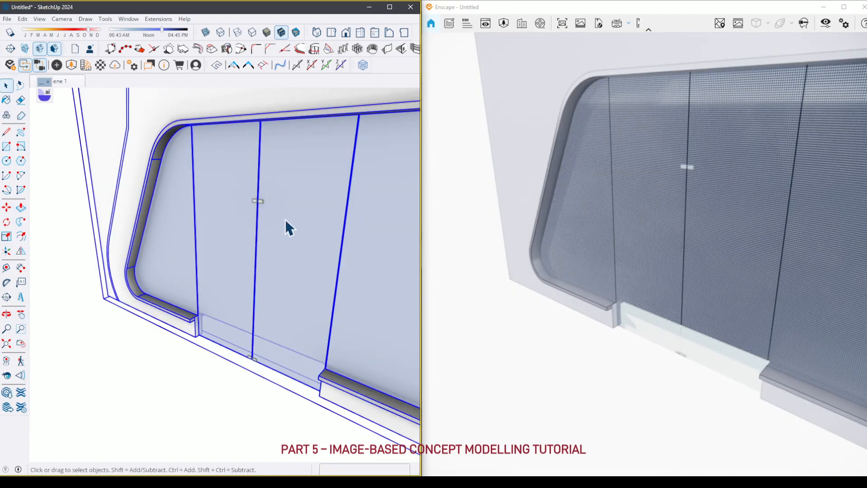
scroll(289, 218, up, 2)
click(294, 218)
double_click(298, 217)
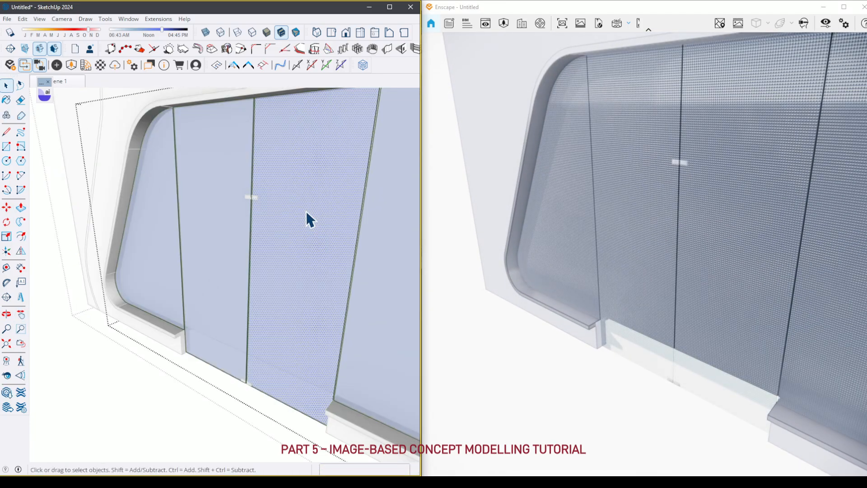
key(l)
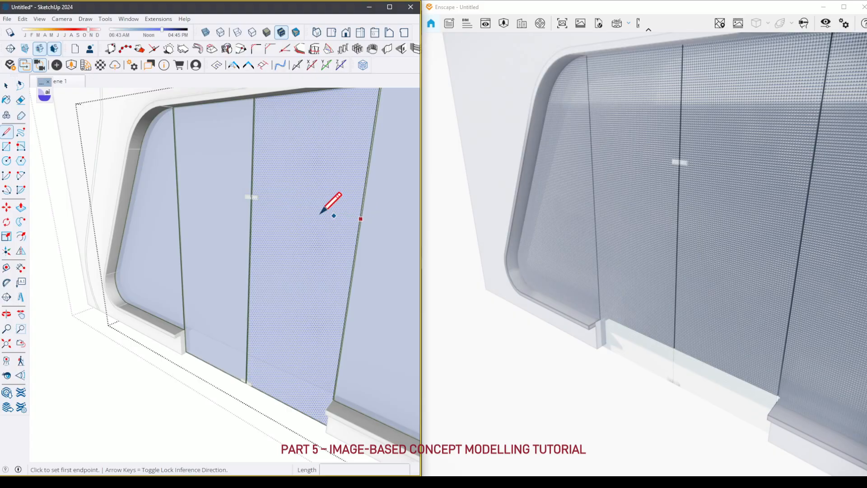
click(251, 195)
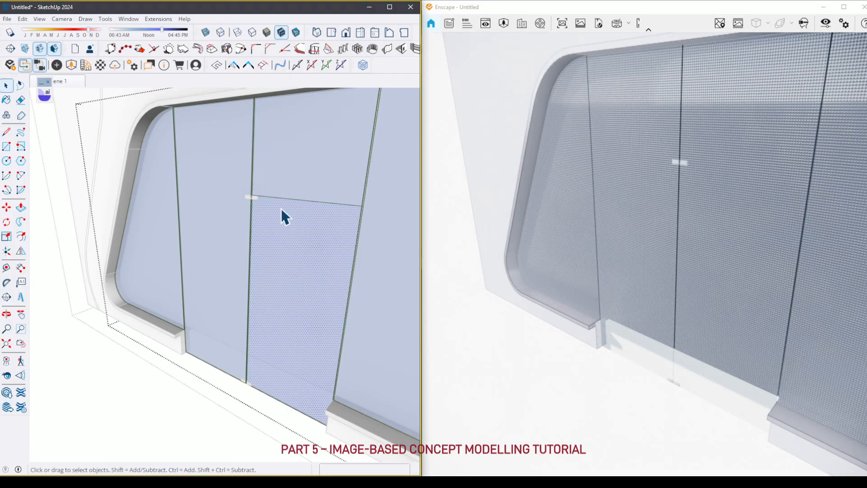
- Copy the right panel's horizontal line a short distance upward to outline a narrow joint strip
click(300, 202)
scroll(300, 202, up, 3)
key(m)
click(300, 203)
key(ctrl)
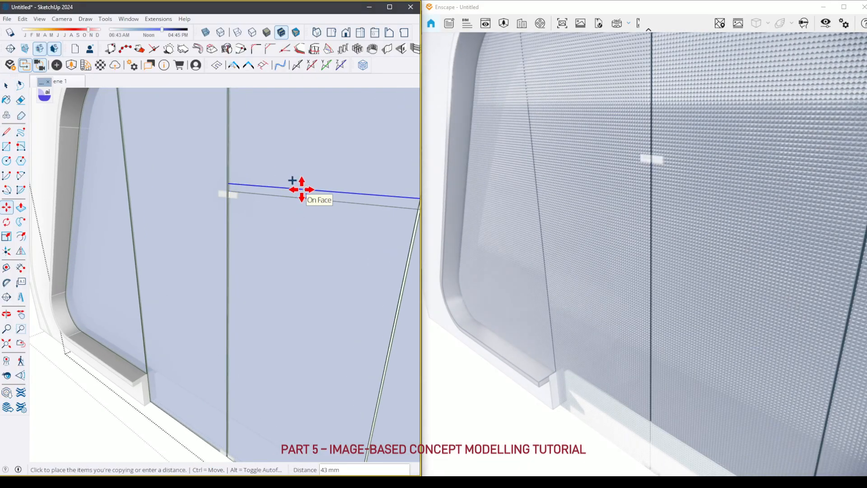
scroll(294, 192, up, 4)
shift+middle_drag(294, 213, 77, 201)
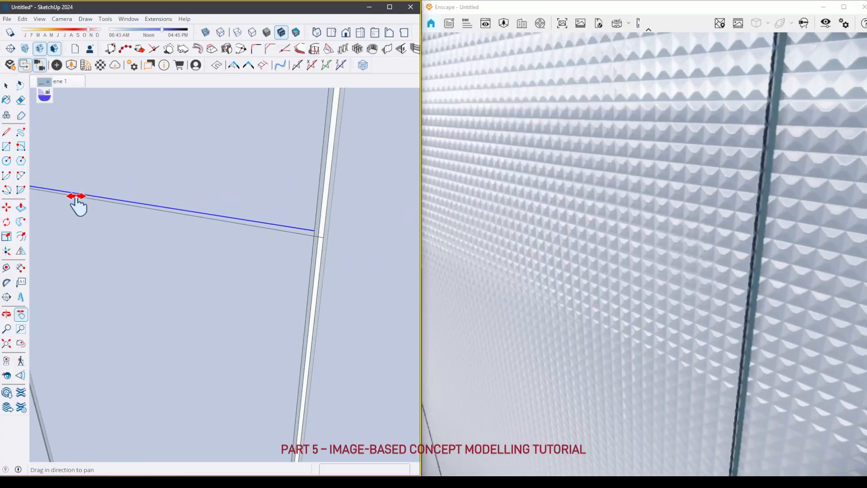
- Push the narrow strip 10 mm through the right glass panel to open a horizontal joint above the door
scroll(315, 232, up, 2)
shift+middle_drag(315, 233, 310, 234)
scroll(310, 234, up, 1)
key(p)
click(321, 238)
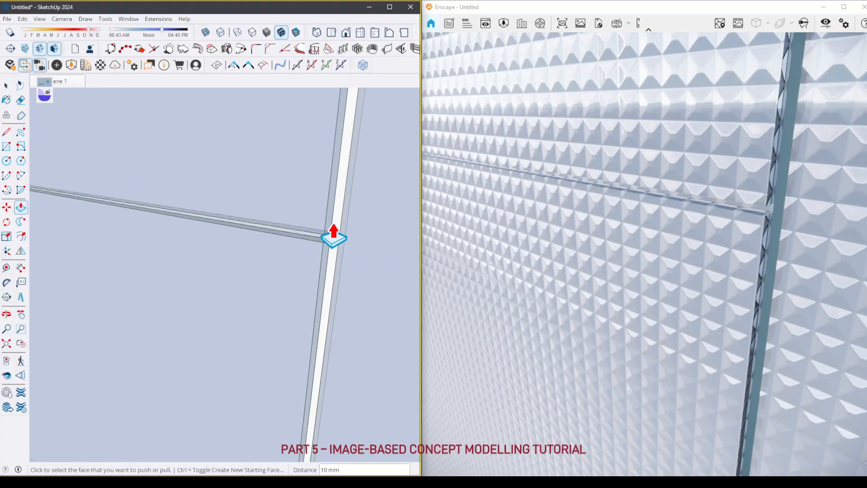
scroll(322, 250, down, 5)
shift+middle_drag(130, 222, 300, 244)
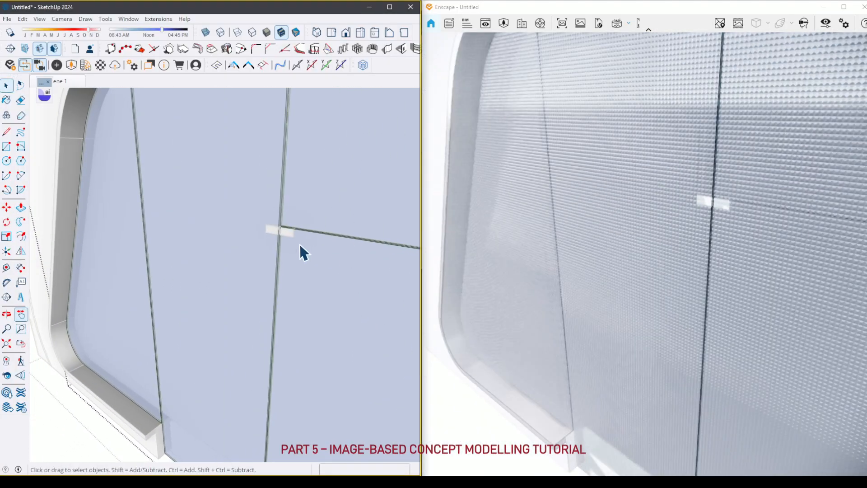
- Draw a horizontal line of about 992 mm across the left door panel, level with the right panel's joint
key(space)
click(149, 213)
key(l)
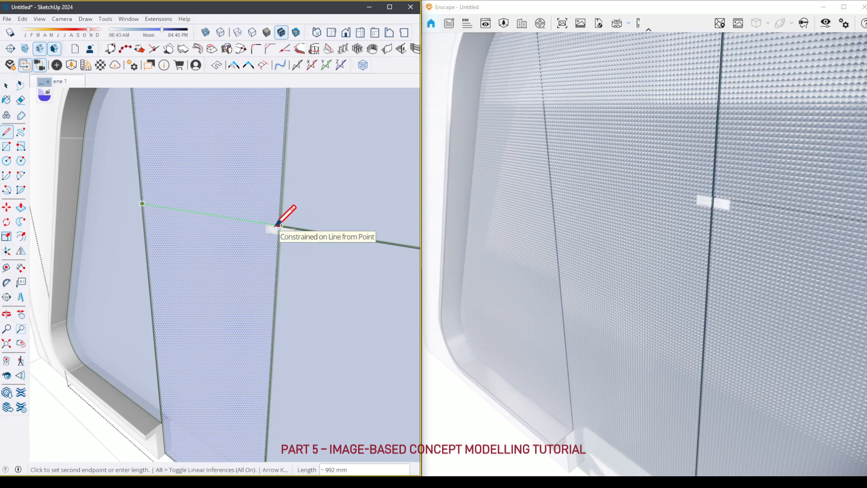
click(279, 224)
- Copy the left panel's line a short distance and push the resulting strip through the glass to continue the horizontal joint
key(space)
click(248, 220)
scroll(246, 221, up, 4)
key(m)
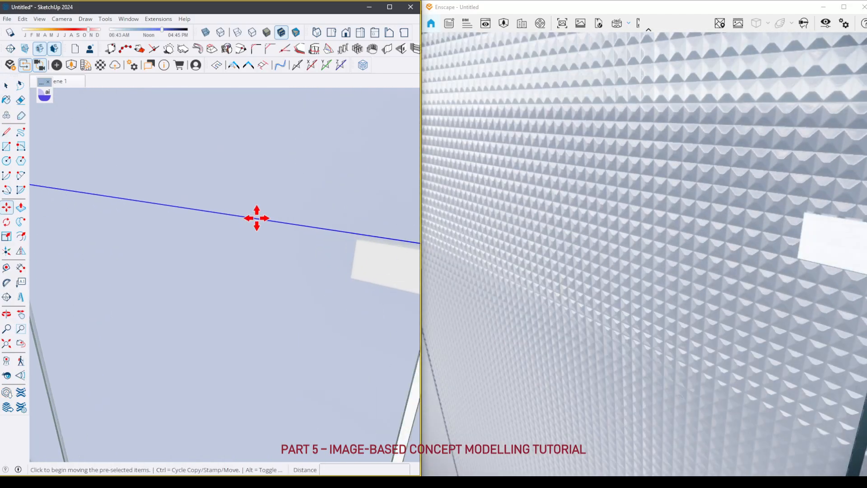
key(ctrl)
click(256, 219)
key(Return)
scroll(280, 235, up, 5)
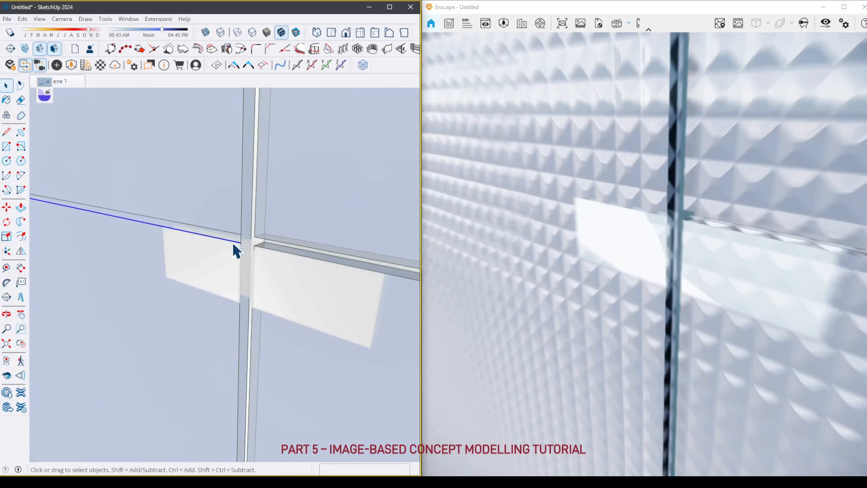
key(p)
click(240, 238)
click(266, 221)
key(space)
- Open the plate group and copy the upper left plate across to the left door's outer edge
scroll(265, 241, down, 10)
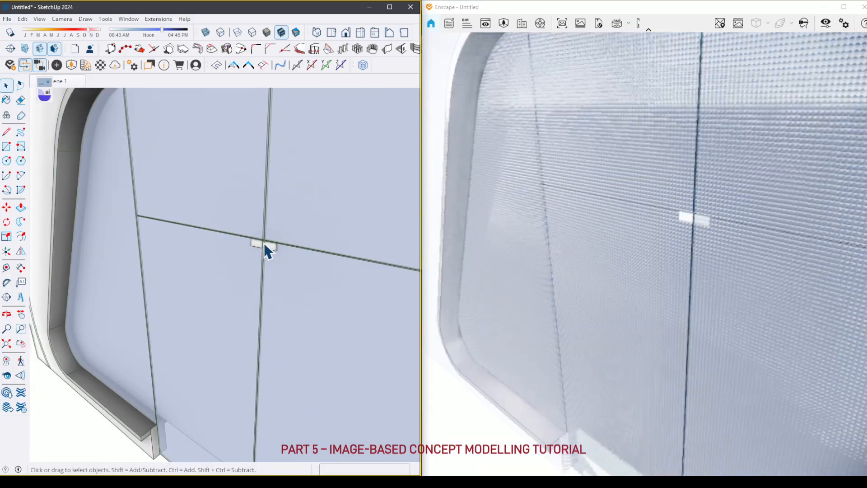
scroll(264, 242, down, 2)
middle_drag(266, 243, 259, 191)
click(243, 178)
double_click(243, 177)
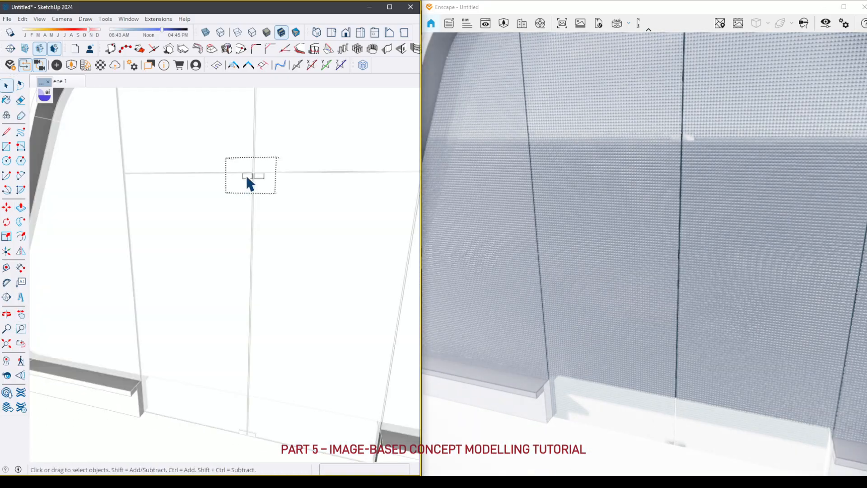
scroll(243, 176, up, 3)
key(m)
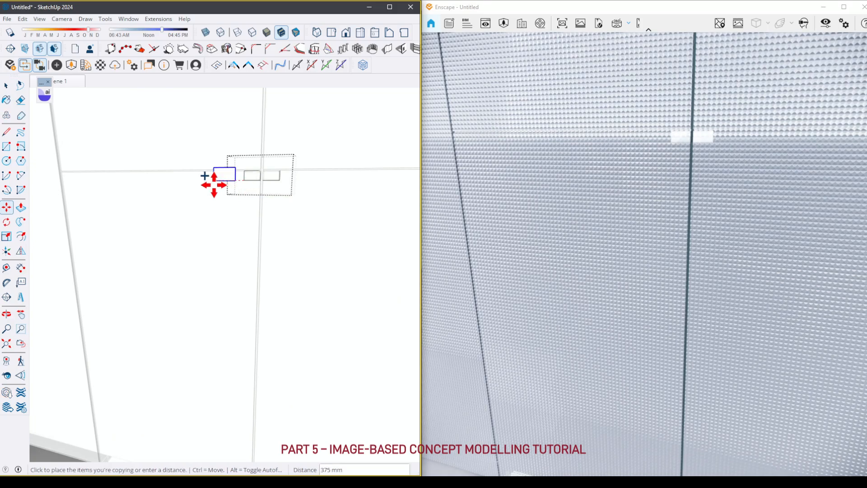
middle_drag(132, 182, 203, 224)
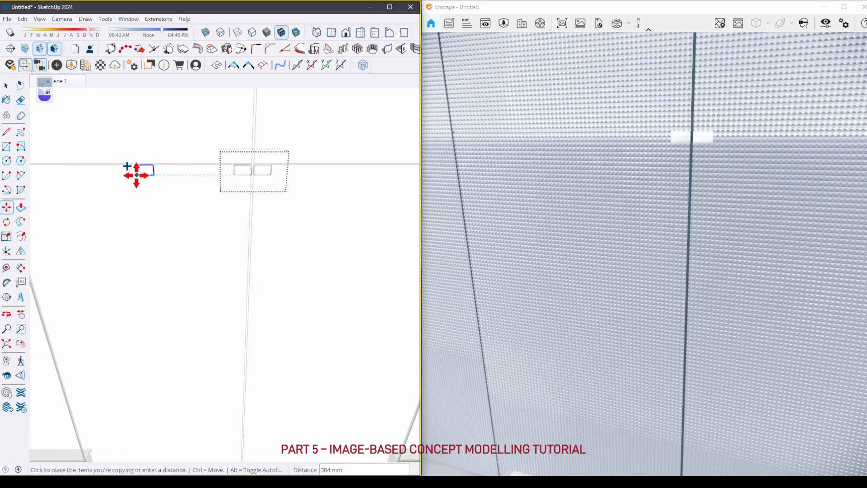
scroll(55, 262, down, 2)
click(42, 286)
- Copy an upper plate across to the right door's outer edge, just below the horizontal joint
scroll(42, 286, down, 3)
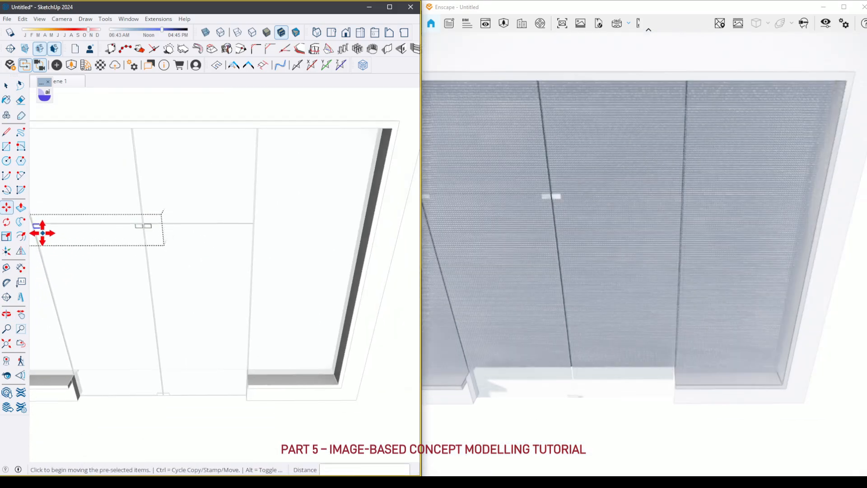
click(241, 224)
key(space)
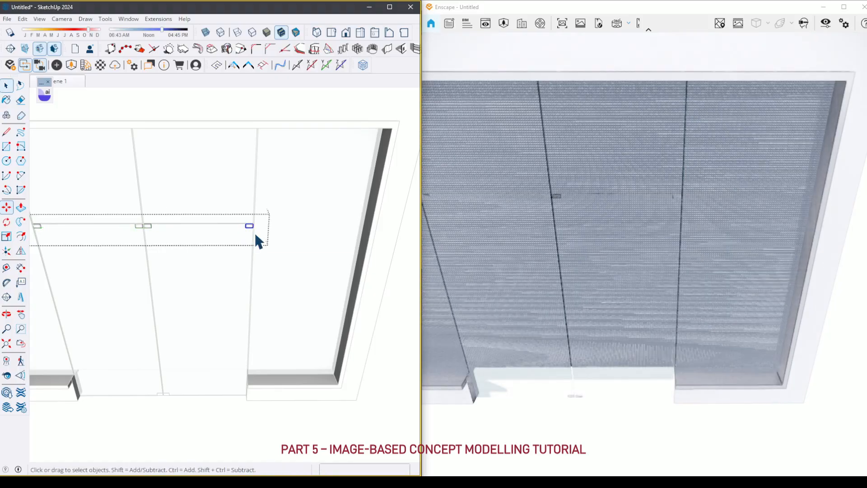
scroll(253, 240, down, 5)
scroll(229, 232, up, 3)
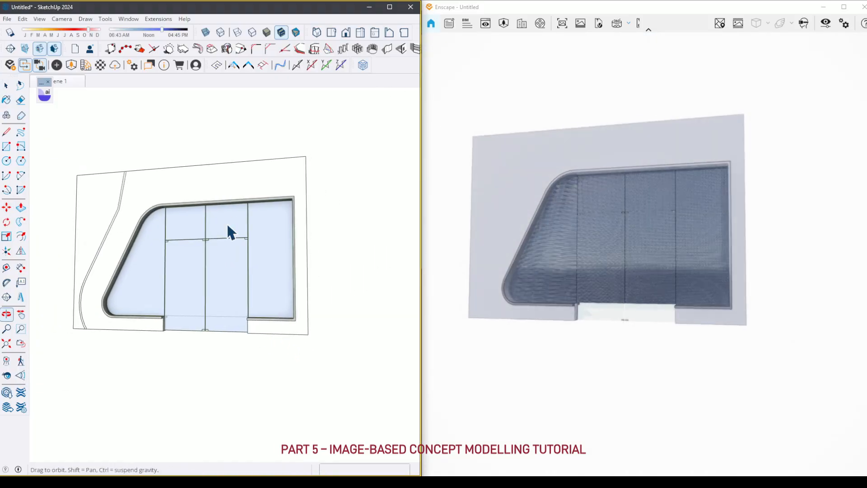
- Delete the blank face covering the window opening inside the wall group on the red side
mouse_move(230, 272)
middle_down()
mouse_move(118, 238)
mouse_move(277, 289)
mouse_move(151, 304)
middle_up()
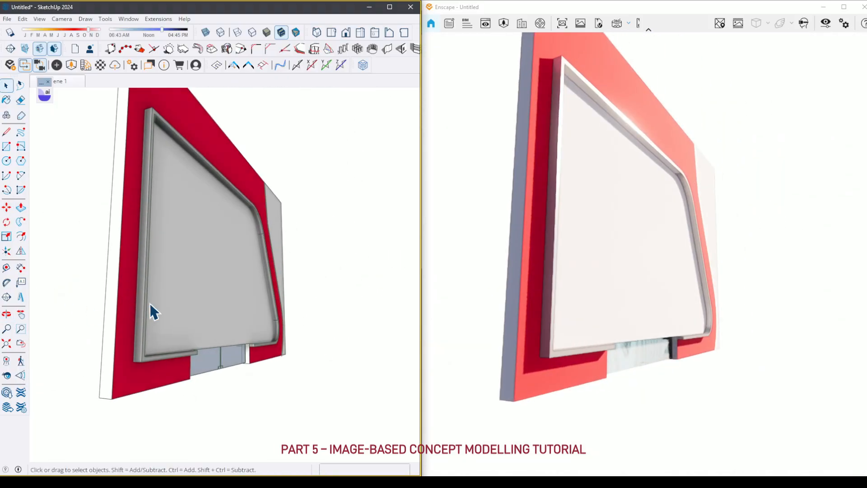
double_click(231, 285)
click(232, 291)
key(Delete)
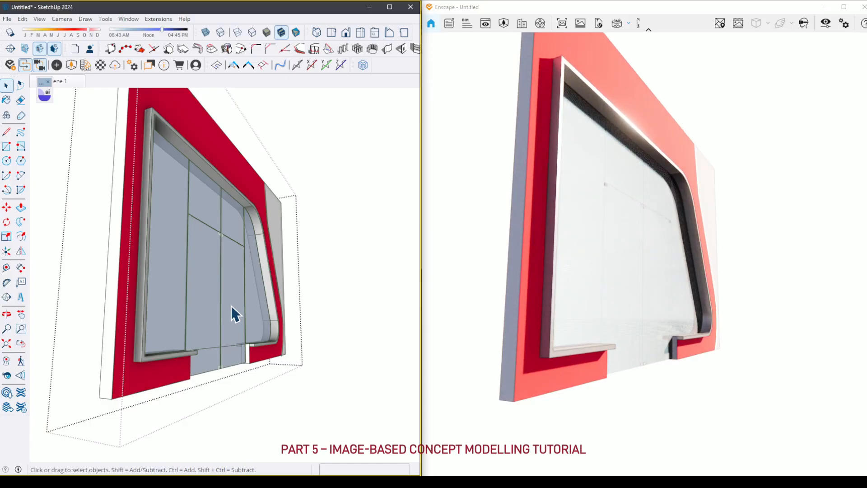
click(353, 281)
mouse_move(353, 282)
middle_down()
mouse_move(188, 333)
mouse_move(202, 370)
mouse_move(355, 333)
mouse_move(205, 315)
mouse_move(213, 319)
middle_up()
scroll(213, 319, down, 2)
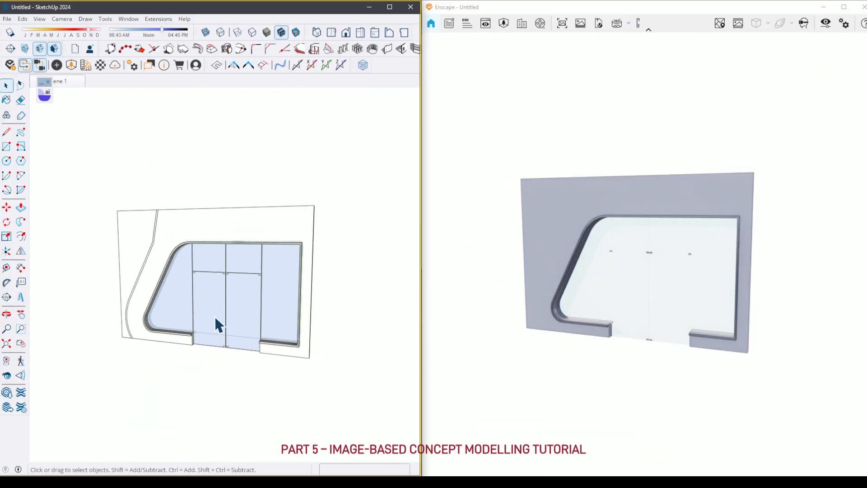
- Bring the rest of the hidden model back into view around the finished door wall
key(shift+h)
mouse_move(209, 285)
middle_down()
mouse_move(230, 341)
mouse_move(207, 288)
mouse_move(219, 222)
mouse_move(253, 273)
mouse_move(133, 285)
mouse_move(324, 278)
middle_up()
scroll(326, 282, down, 5)
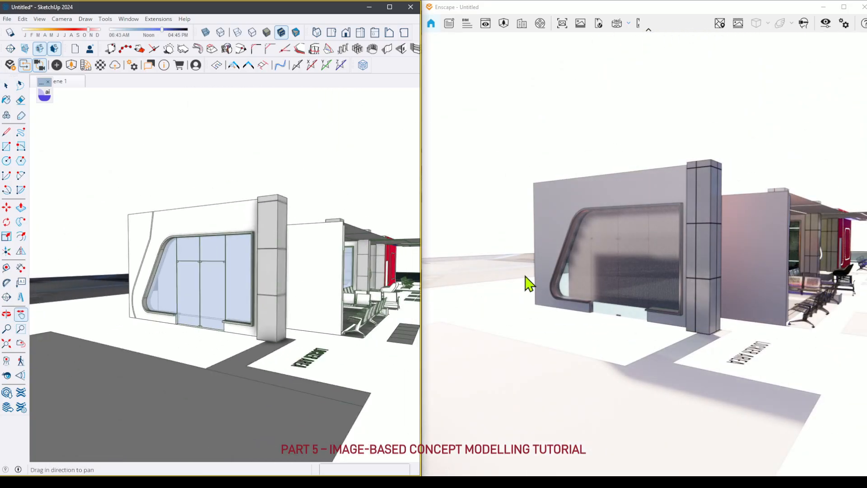
scroll(219, 234, up, 5)
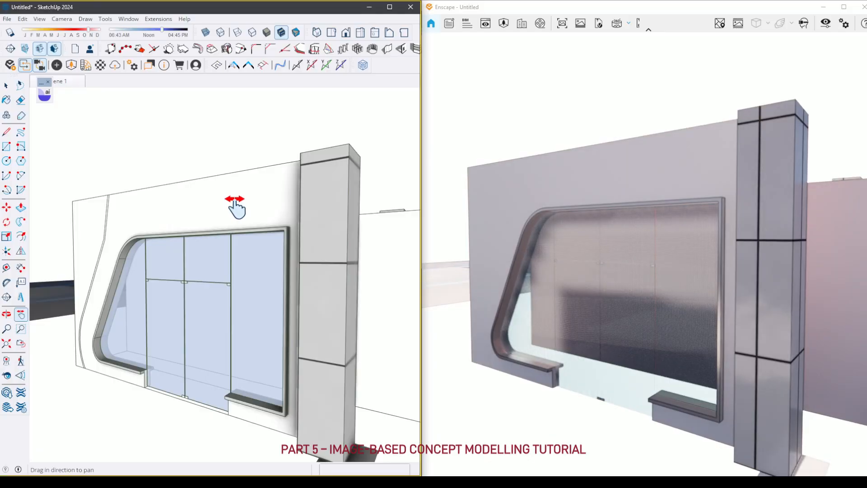
- Examine the locker area's door wall beside its column from the front, above and the red side
key(space)
click(243, 197)
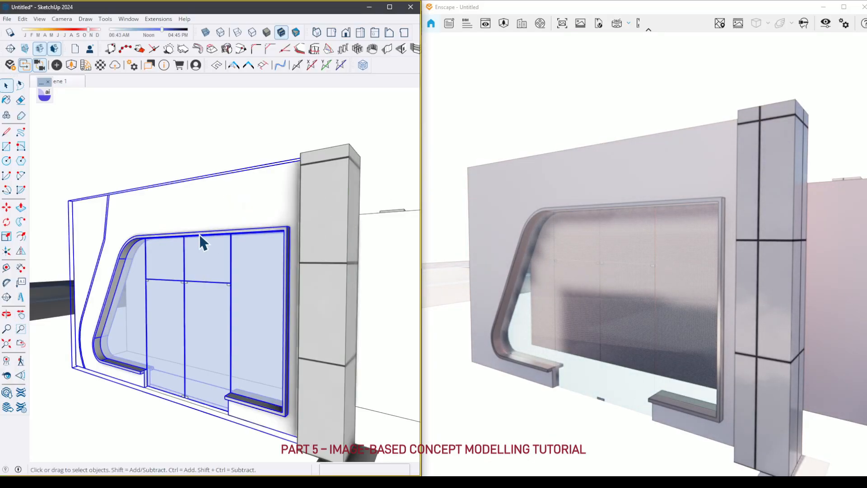
middle_drag(200, 236, 286, 367)
scroll(286, 367, down, 3)
mouse_move(159, 327)
middle_down()
mouse_move(201, 346)
mouse_move(373, 331)
middle_up()
scroll(367, 237, up, 5)
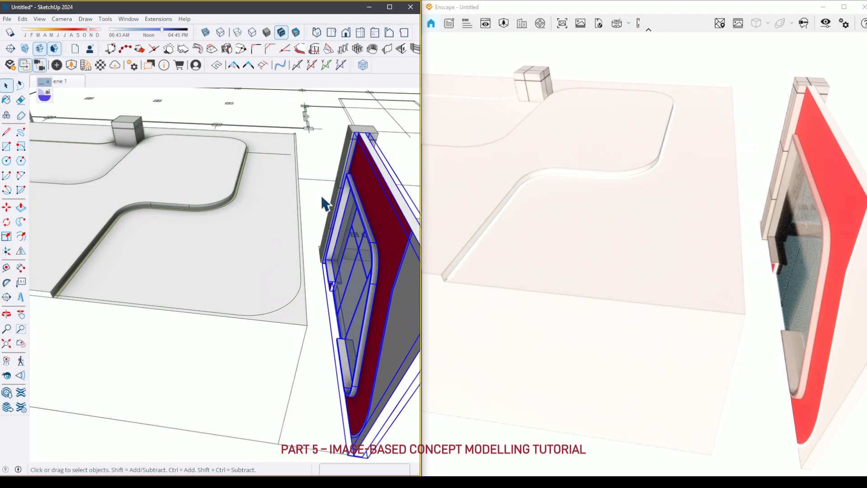
click(321, 194)
middle_drag(321, 194, 293, 273)
middle_drag(327, 312, 62, 305)
scroll(155, 297, down, 4)
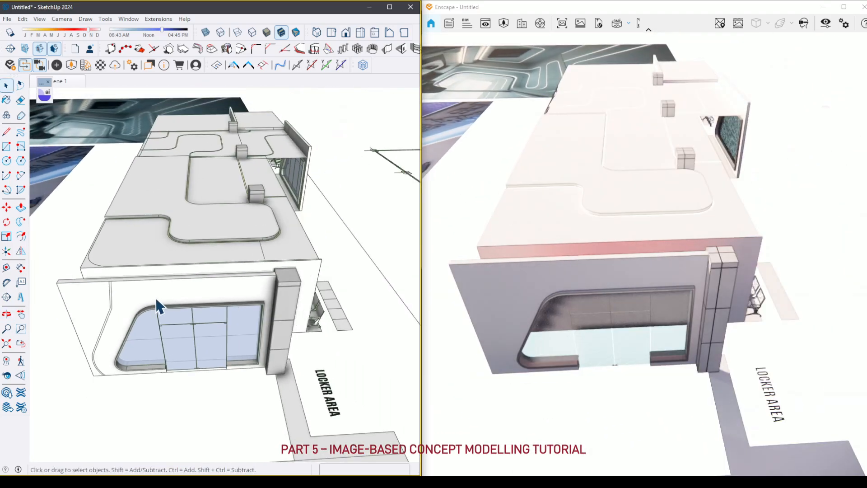
- Examine the whole concept model, including the waiting and lounge areas, from several angles
scroll(156, 297, down, 2)
middle_drag(253, 271, 105, 261)
mouse_move(311, 222)
middle_down()
mouse_move(230, 286)
mouse_move(84, 279)
middle_up()
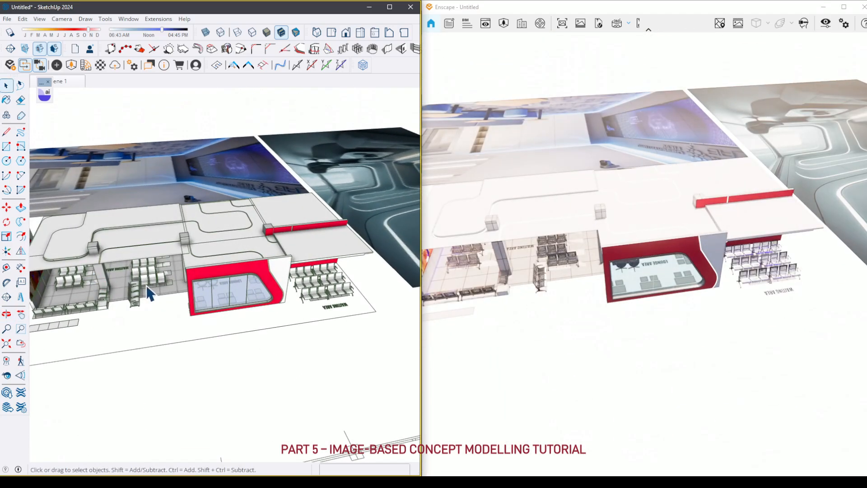
scroll(149, 292, up, 5)
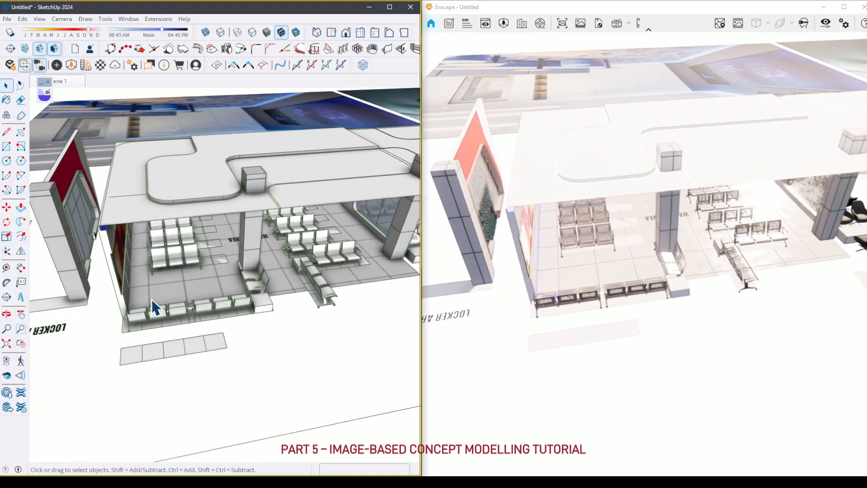
middle_drag(151, 299, 140, 203)
scroll(137, 201, up, 4)
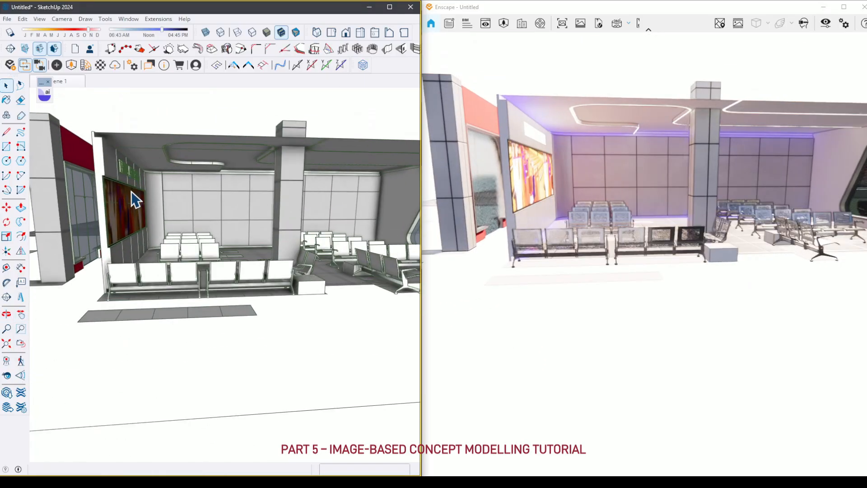
scroll(135, 195, down, 3)
mouse_move(376, 206)
shift+middle_down()
mouse_move(342, 206)
mouse_move(372, 215)
mouse_move(215, 227)
shift+middle_up()
scroll(262, 232, down, 4)
mouse_move(289, 235)
middle_down()
mouse_move(288, 327)
mouse_move(254, 341)
mouse_move(301, 355)
mouse_move(159, 383)
mouse_move(136, 370)
mouse_move(190, 300)
middle_up()
scroll(253, 342, down, 8)
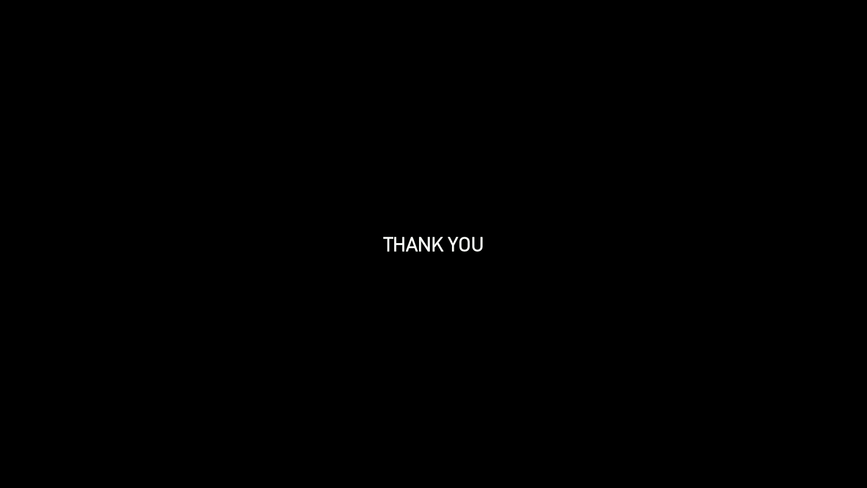